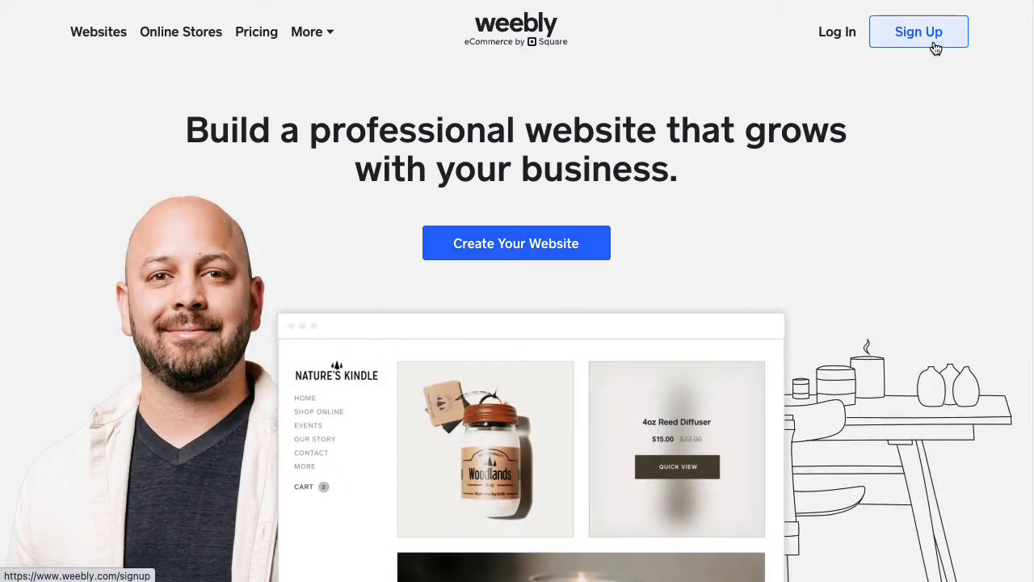
Step: Open the Weebly sign-up form and enter the account holder's first and last name
left_click(880, 91)
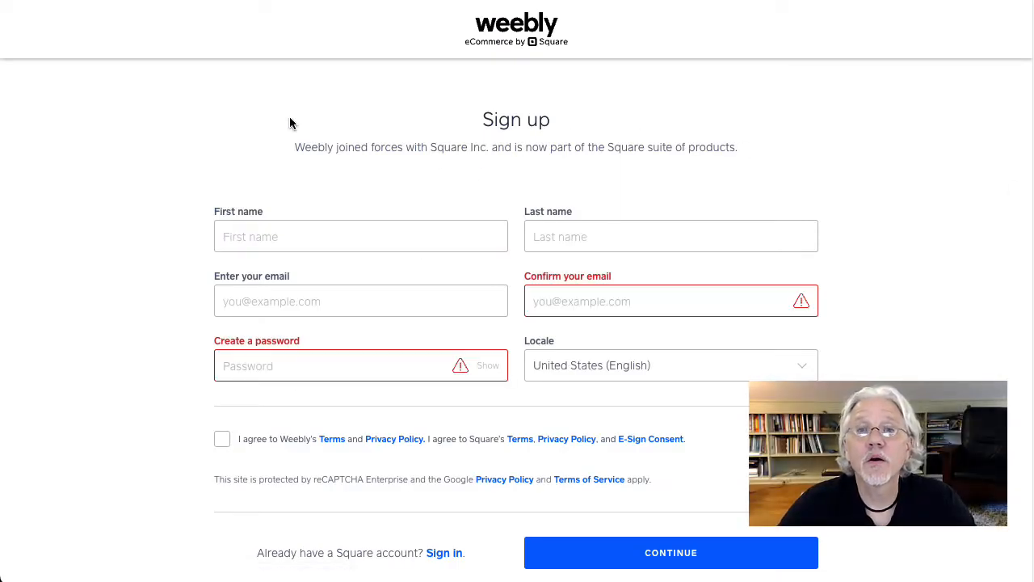
left_click(256, 243)
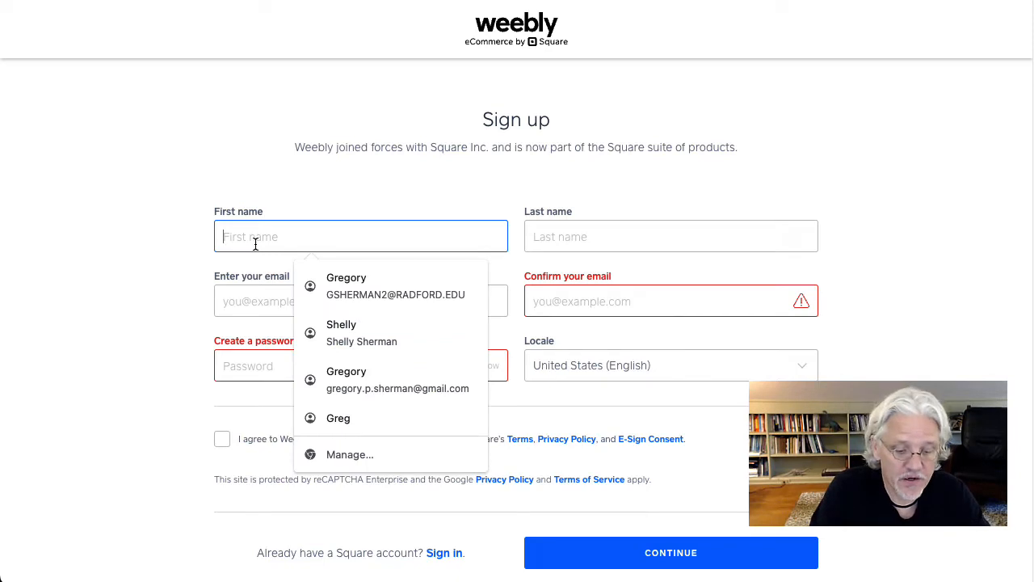
key("Tab")
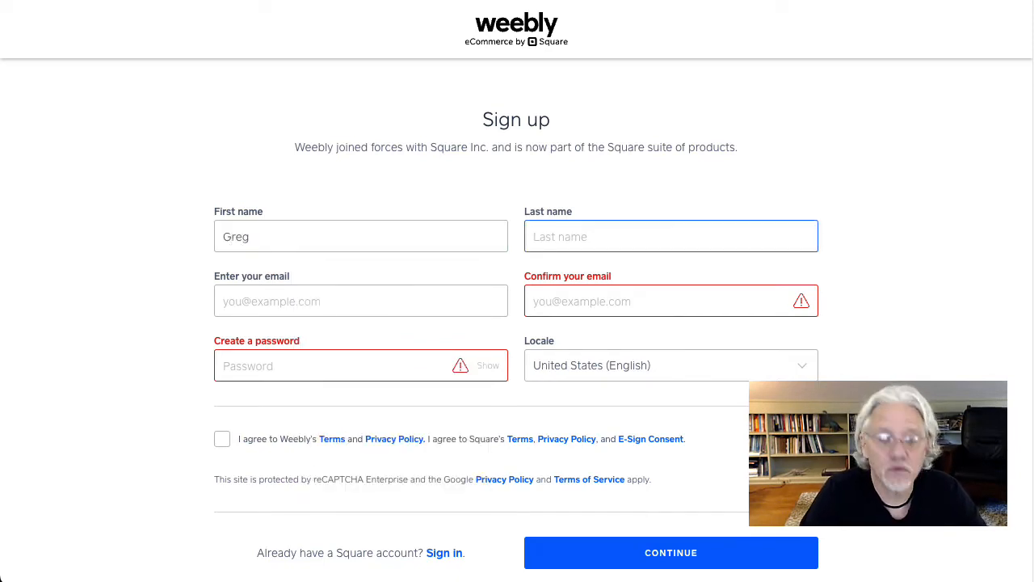
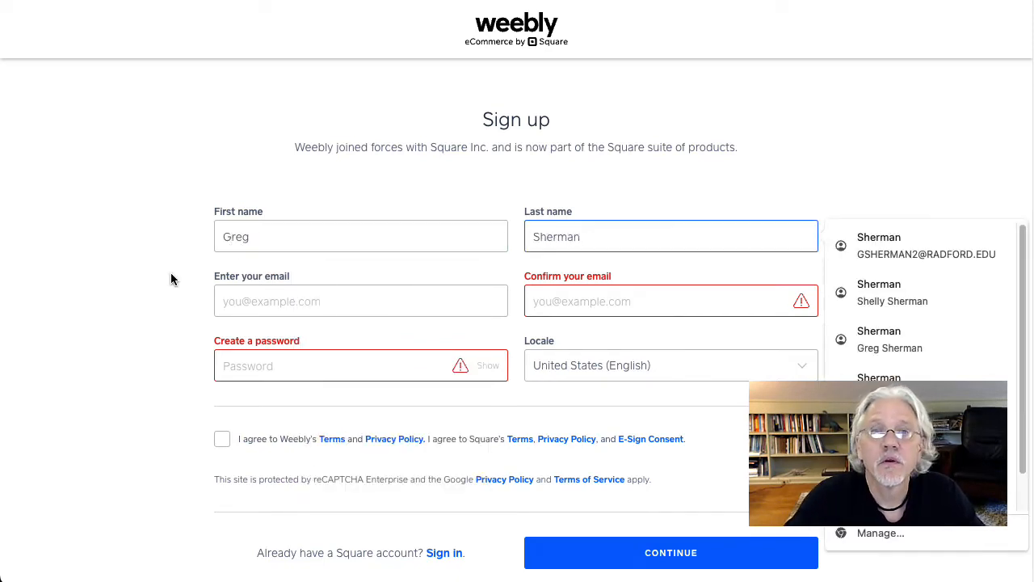
Step: Enter the account's e-mail address and repeat it in the confirmation field
left_click(251, 300)
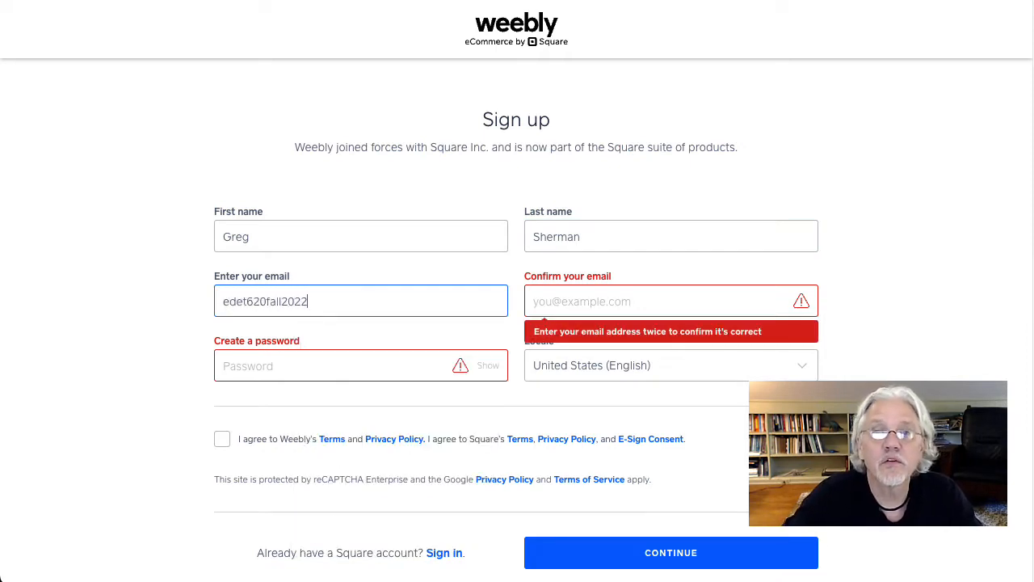
left_click_drag(322, 301, 217, 300)
left_click(345, 310)
type("@gmail.com")
left_click_drag(381, 300, 214, 301)
key("ctrl+c")
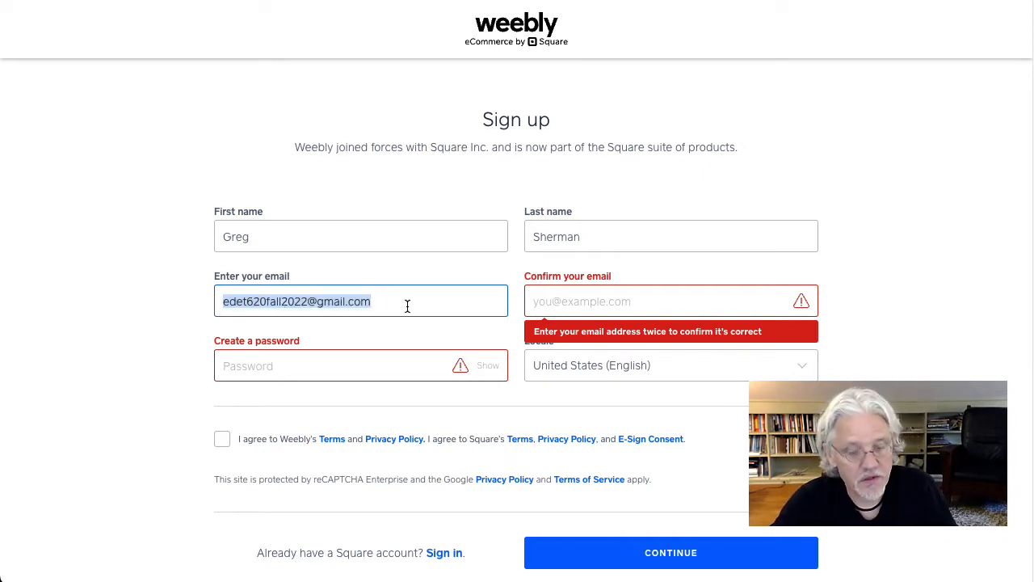
left_click(625, 295)
key("ctrl+v")
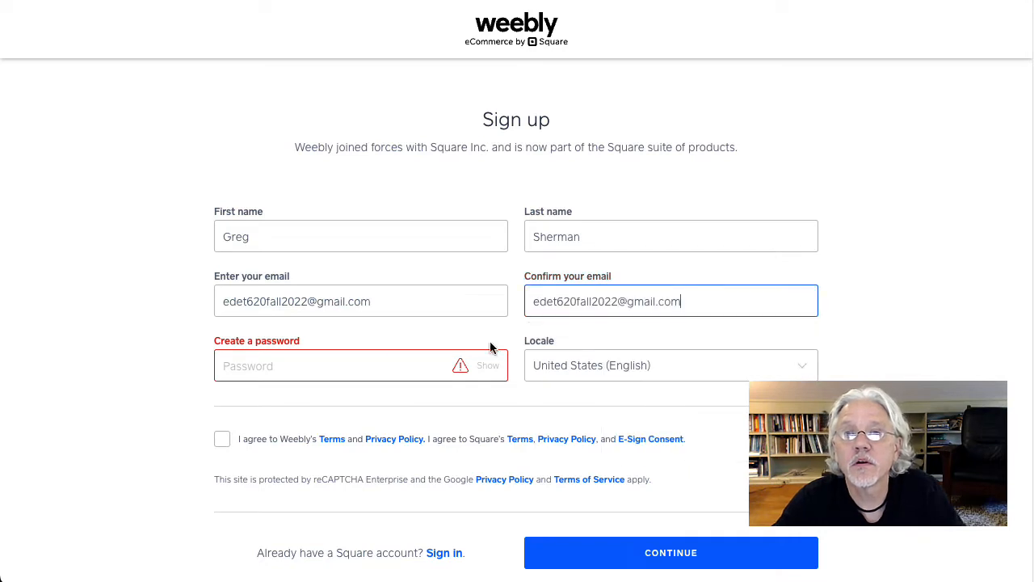
Step: Create the account password, agree to the terms, and submit the sign-up with the login saved in the browser
left_click(267, 364)
type("e••••••••")
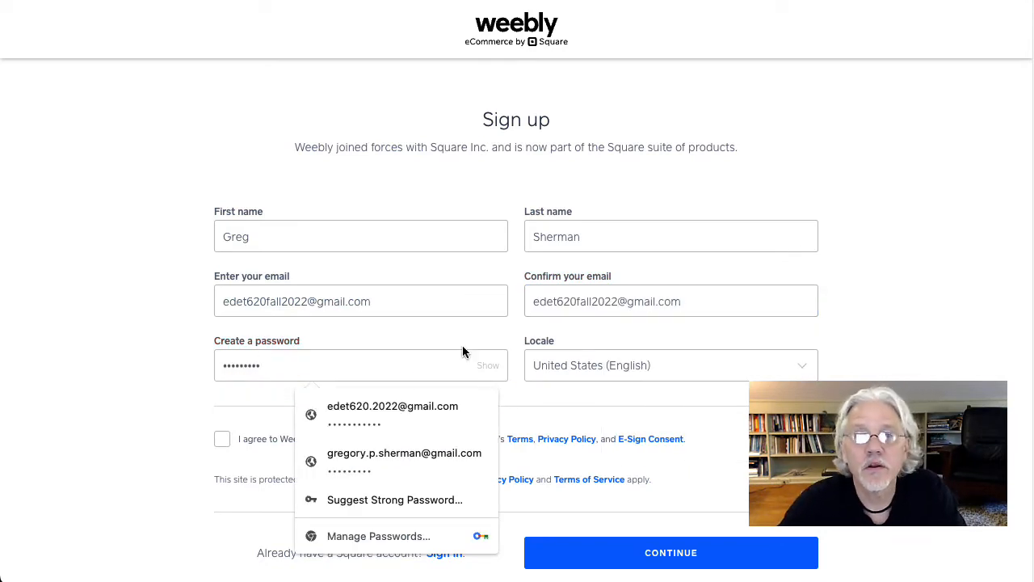
left_click(642, 365)
left_click(642, 365)
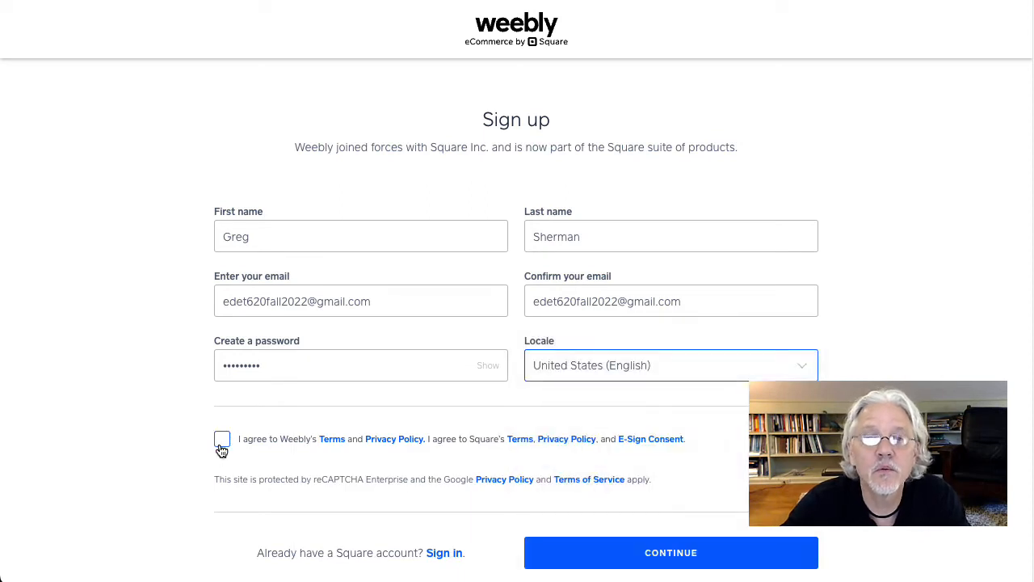
left_click(221, 446)
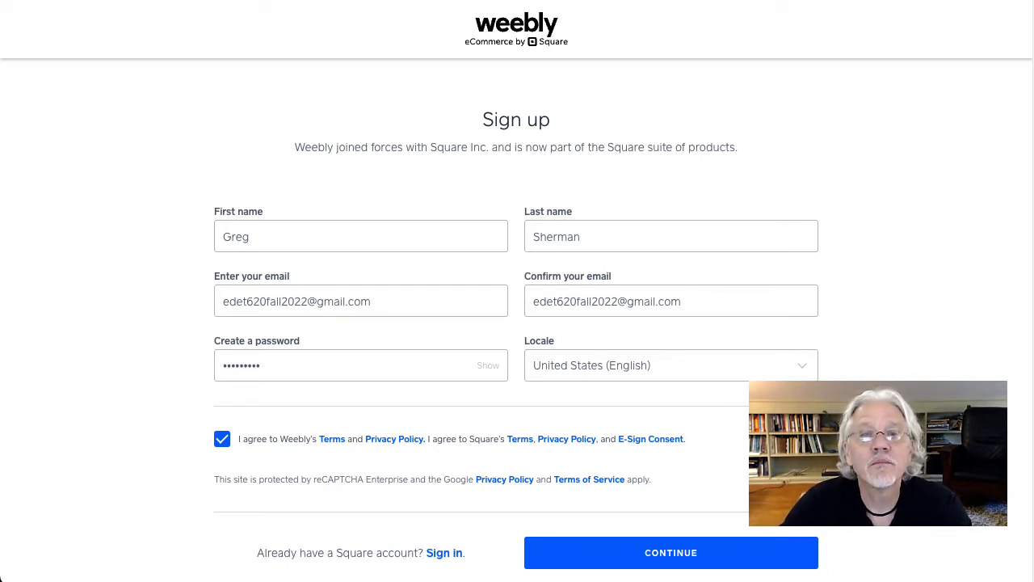
left_click(681, 556)
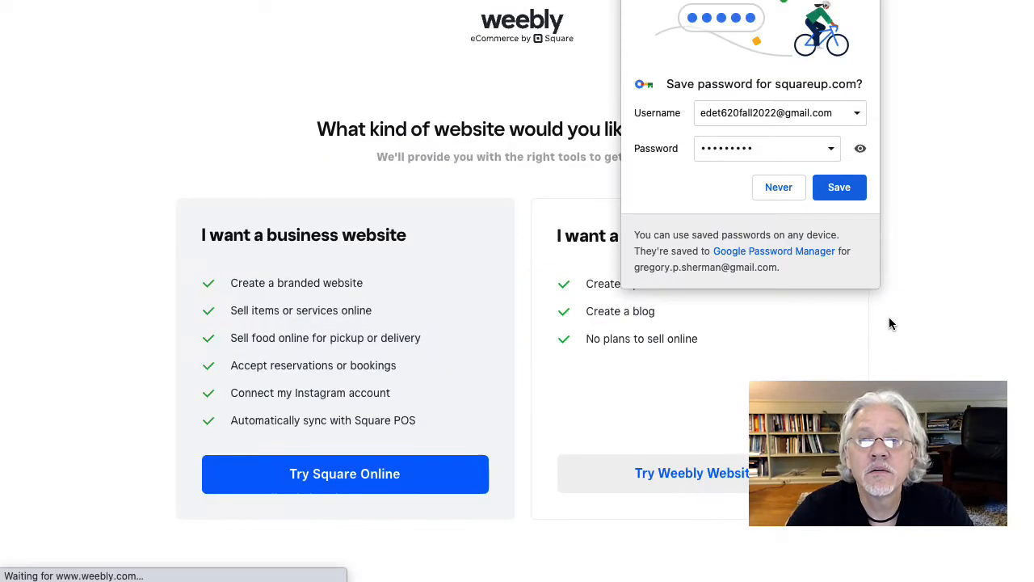
left_click(834, 193)
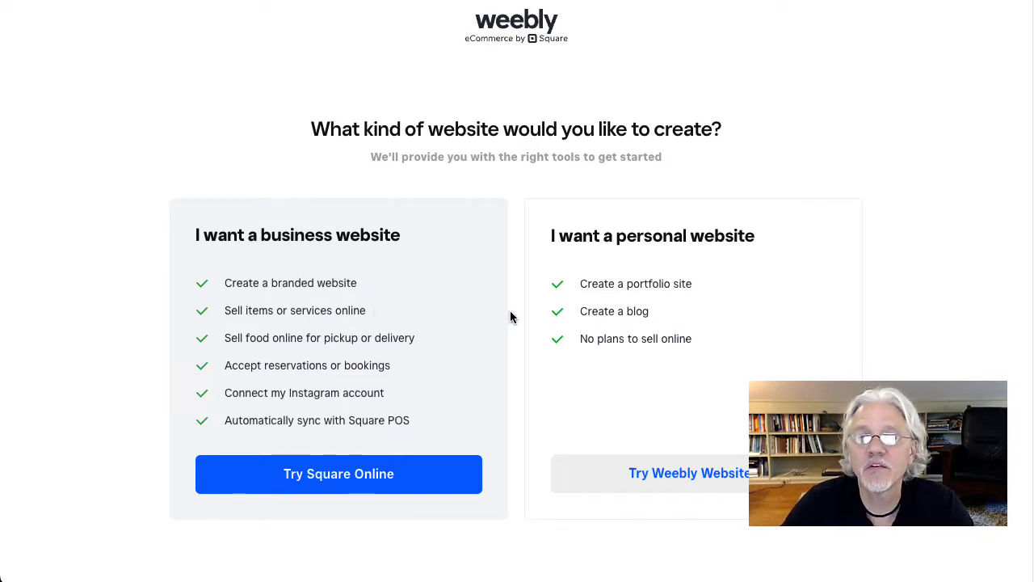
Step: Choose a personal website built with Weebly and look through the Business themes
left_click(693, 476)
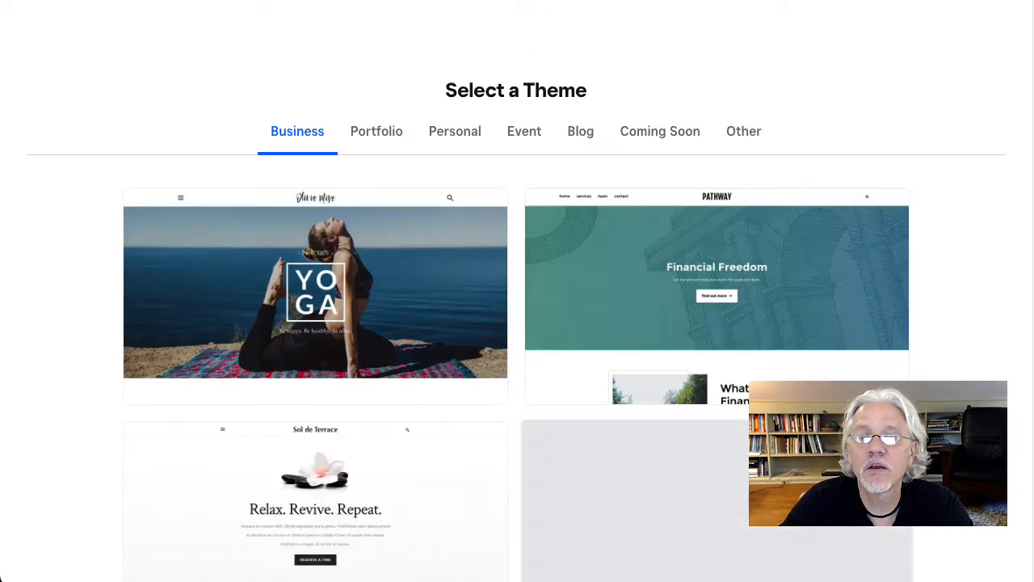
scroll(516, 321, "down", 1)
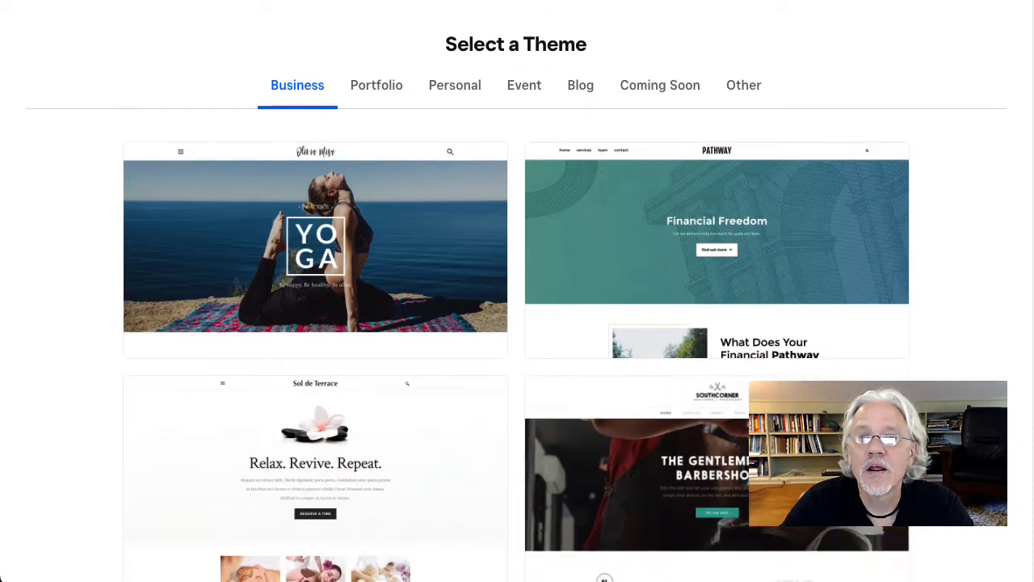
scroll(1008, 401, "down", 6)
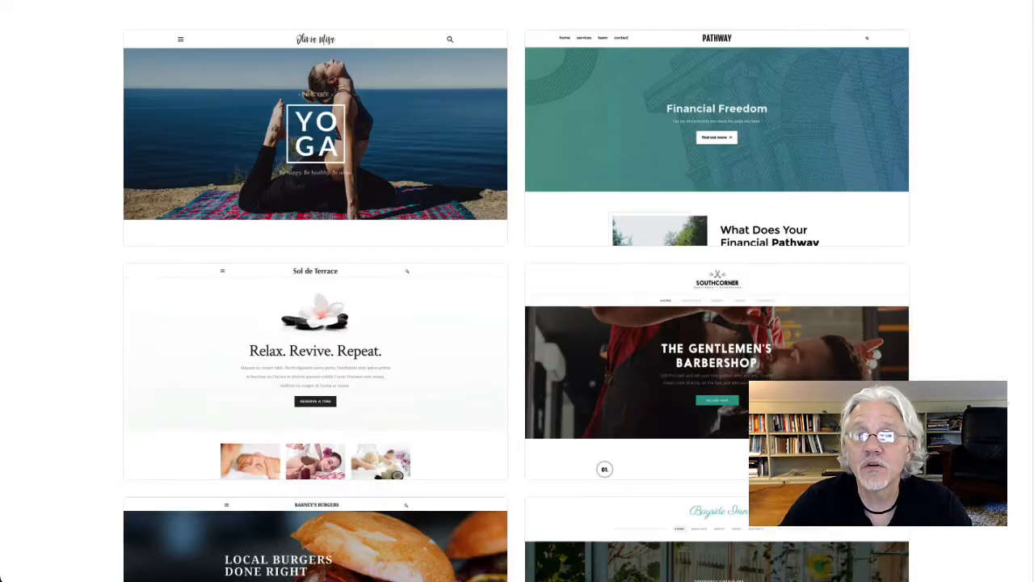
scroll(1008, 397, "down", 15)
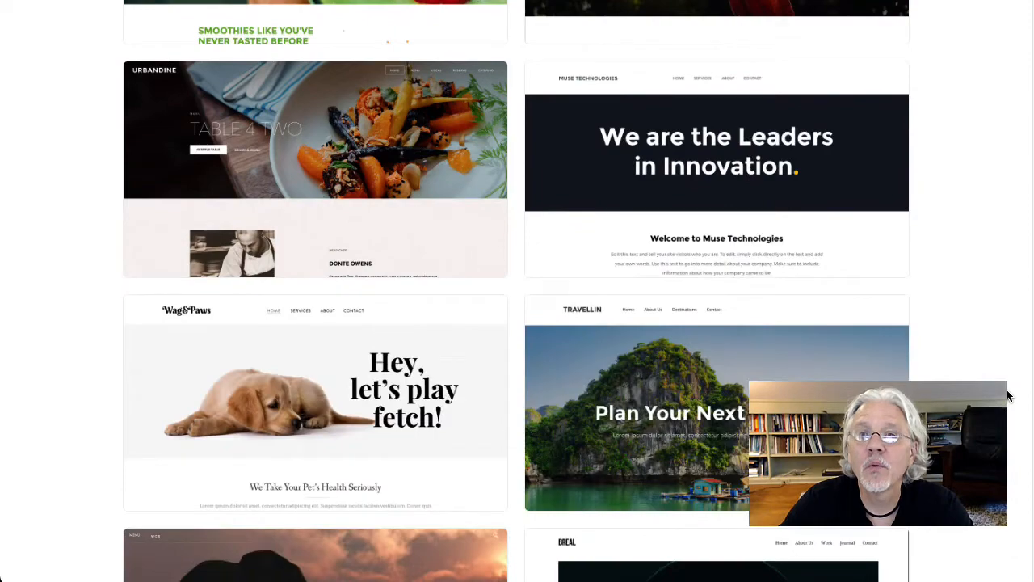
scroll(1008, 396, "down", 5)
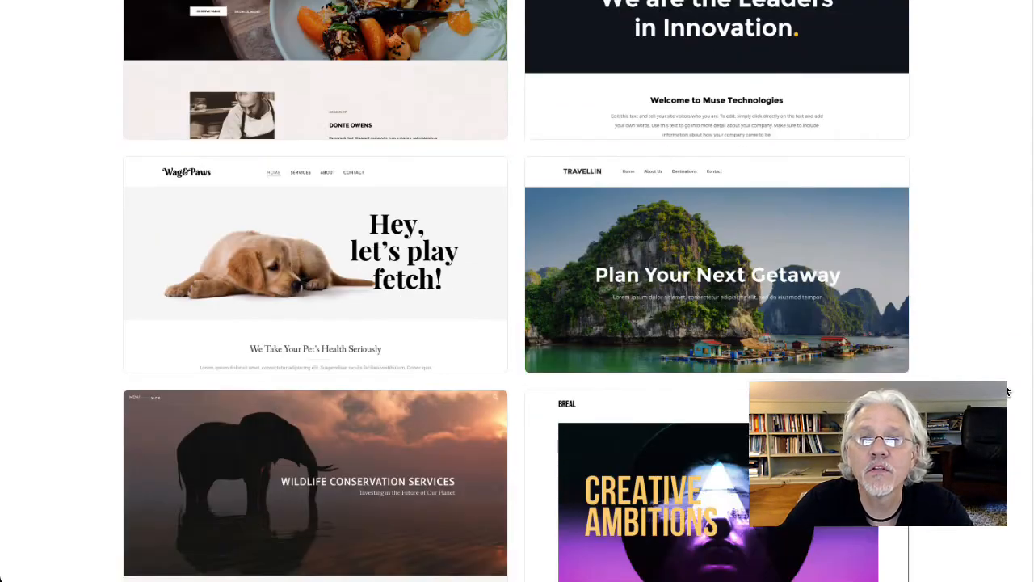
scroll(1008, 392, "up", 15)
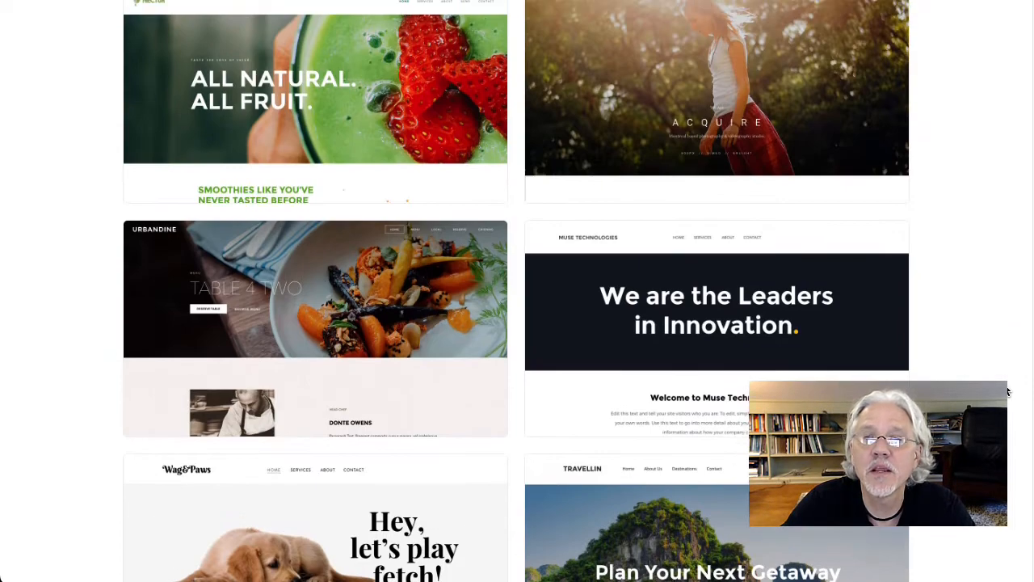
scroll(1008, 392, "up", 12)
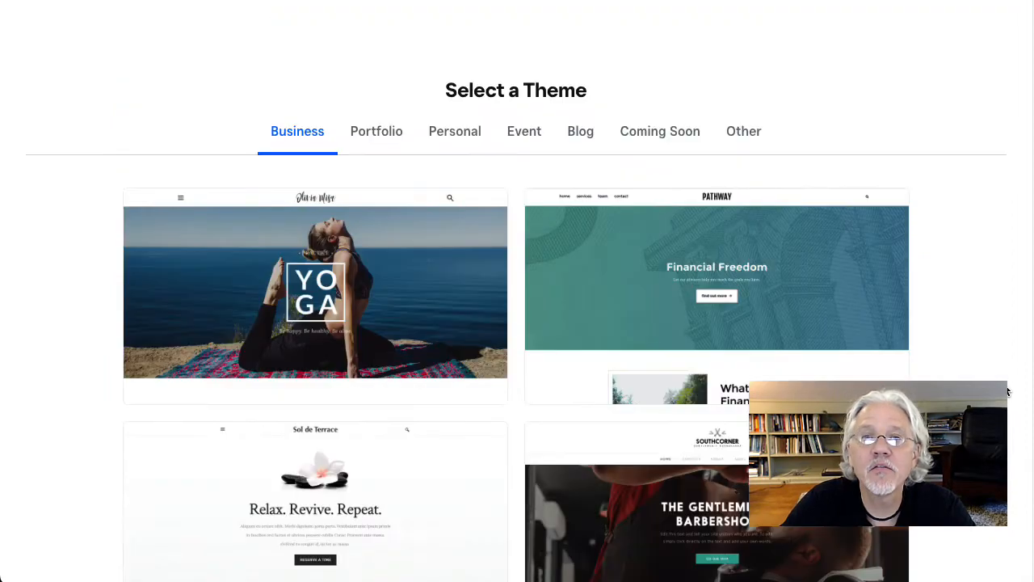
Step: Look through the Personal and Portfolio theme categories
left_click(448, 133)
scroll(1009, 294, "down", 12)
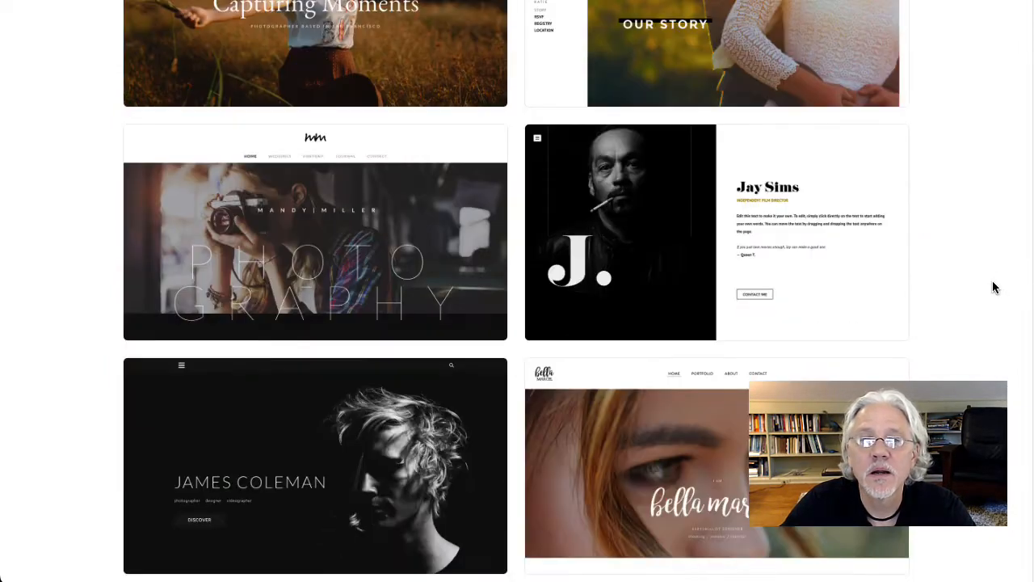
scroll(990, 293, "up", 7)
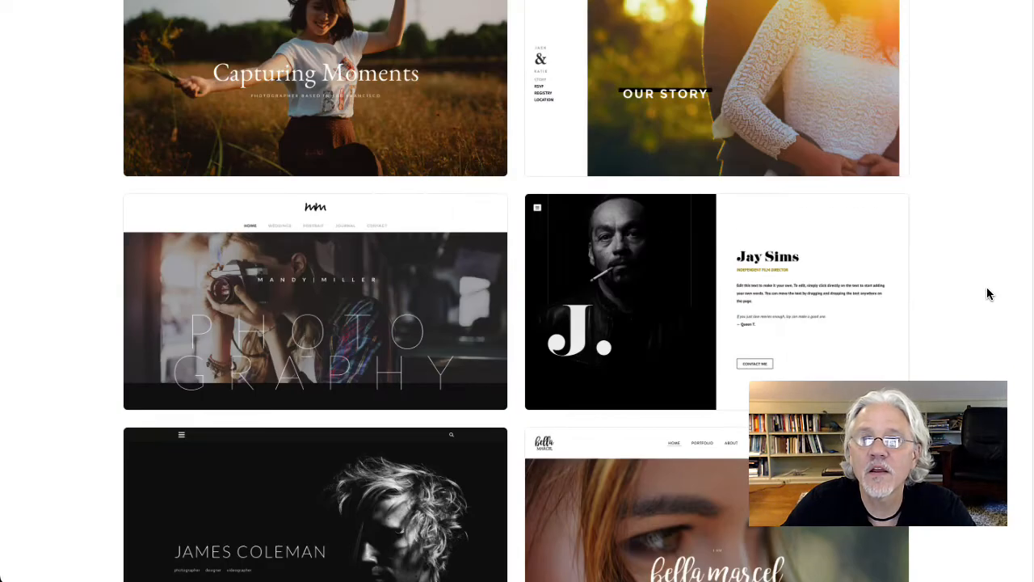
scroll(986, 293, "up", 4)
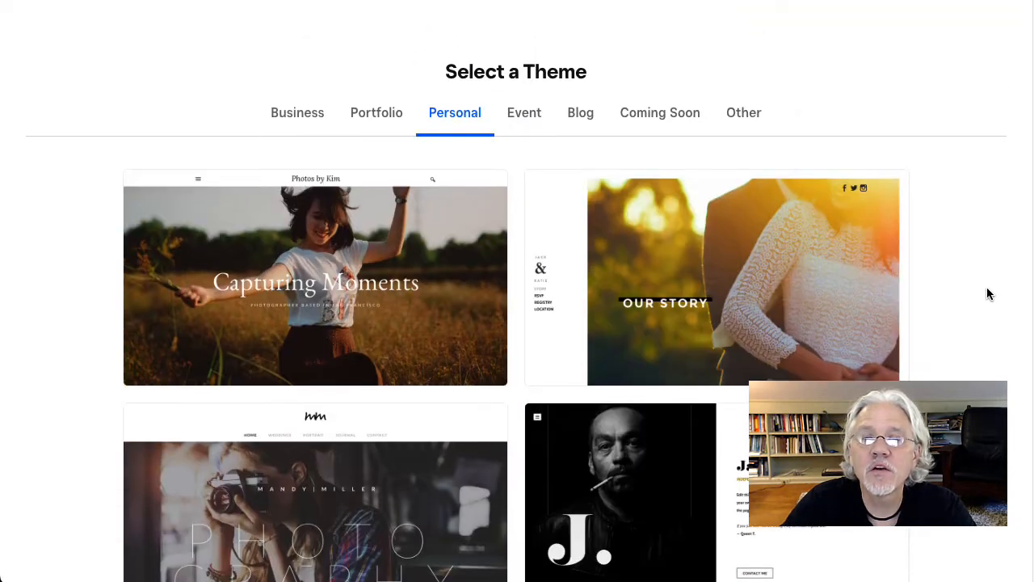
left_click(355, 116)
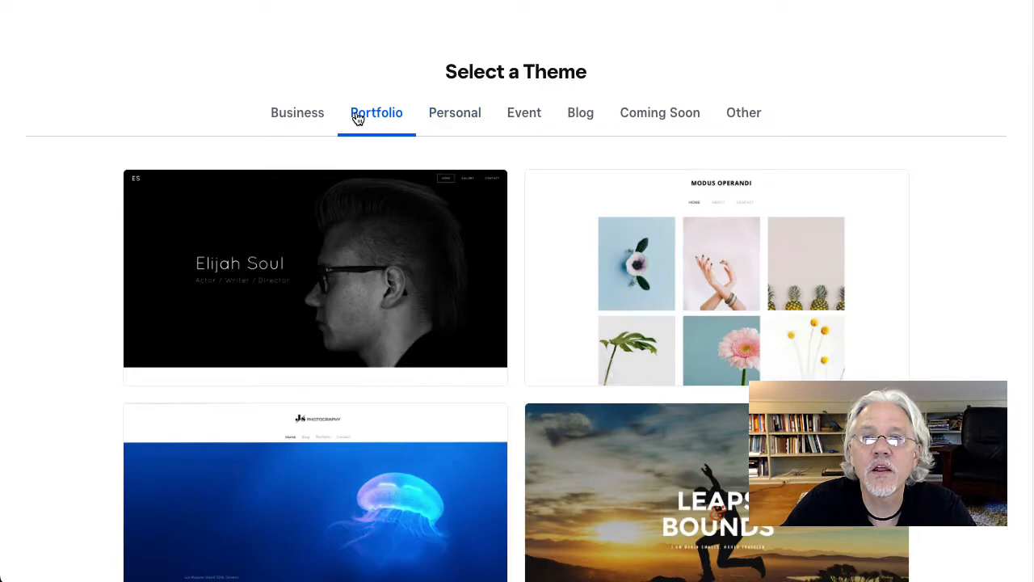
scroll(376, 115, "down", 6)
scroll(376, 116, "up", 6)
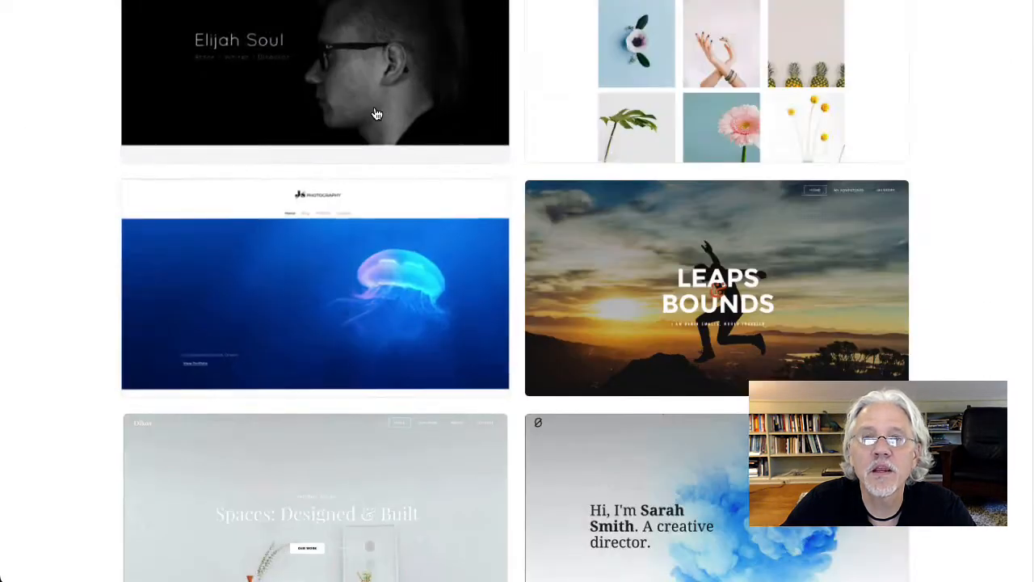
Step: Return to the Business themes and open the preview of the Muse Technologies theme
left_click(270, 133)
scroll(1011, 327, "down", 4)
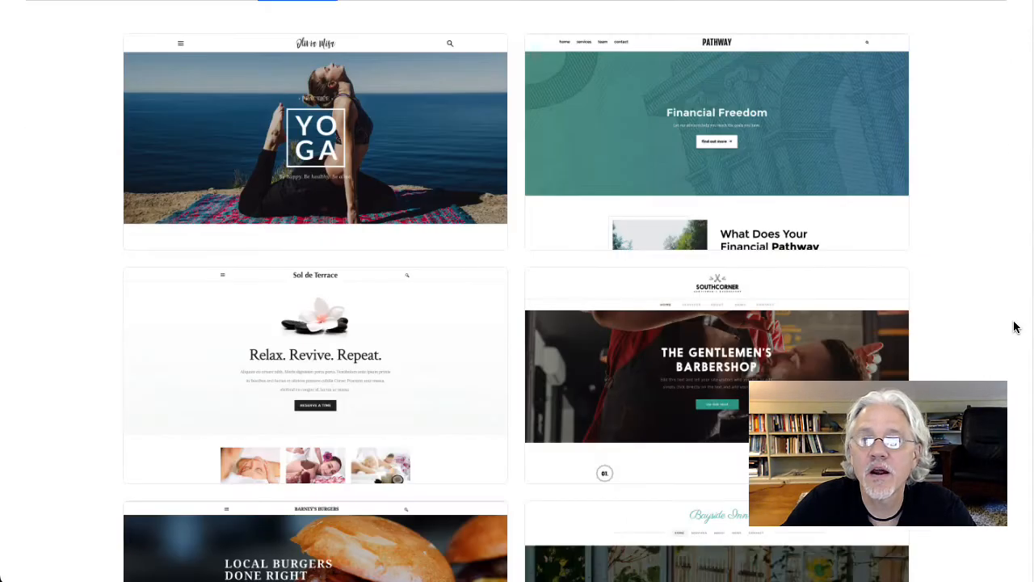
scroll(1020, 322, "down", 7)
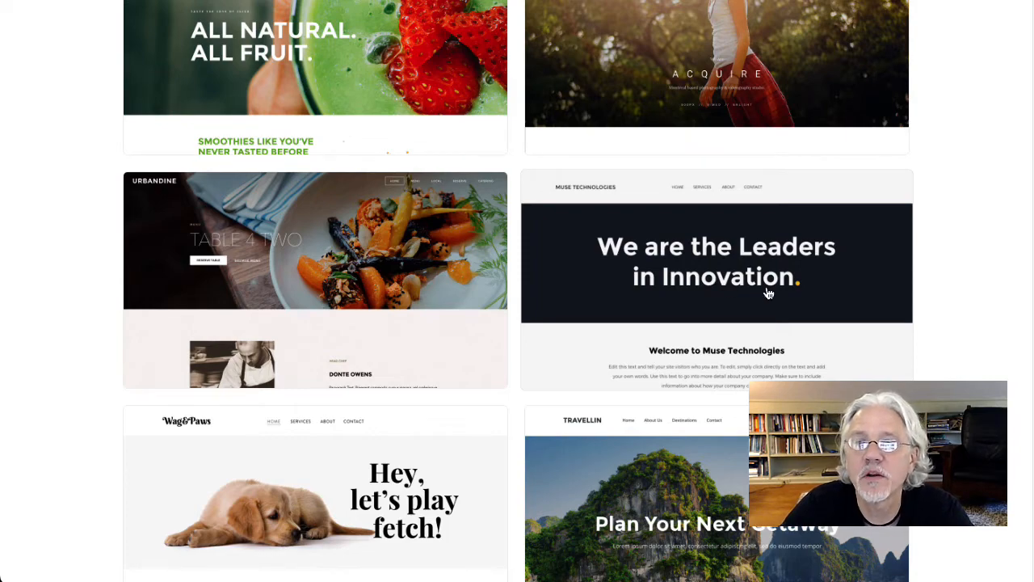
scroll(708, 278, "down", 1)
left_click(679, 257)
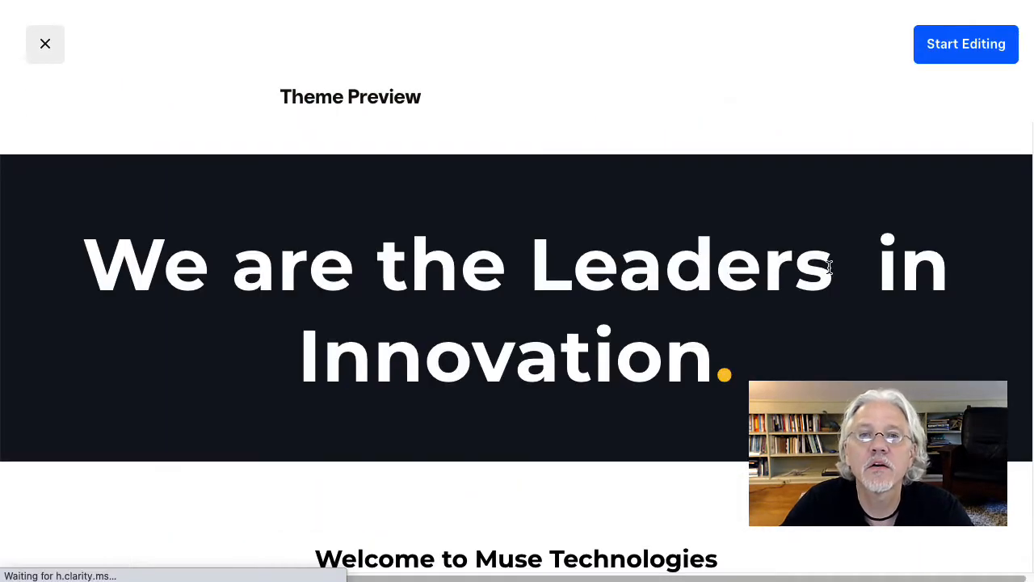
Step: Review the Muse Technologies theme's page content and start editing a site with this theme
scroll(832, 276, "down", 10)
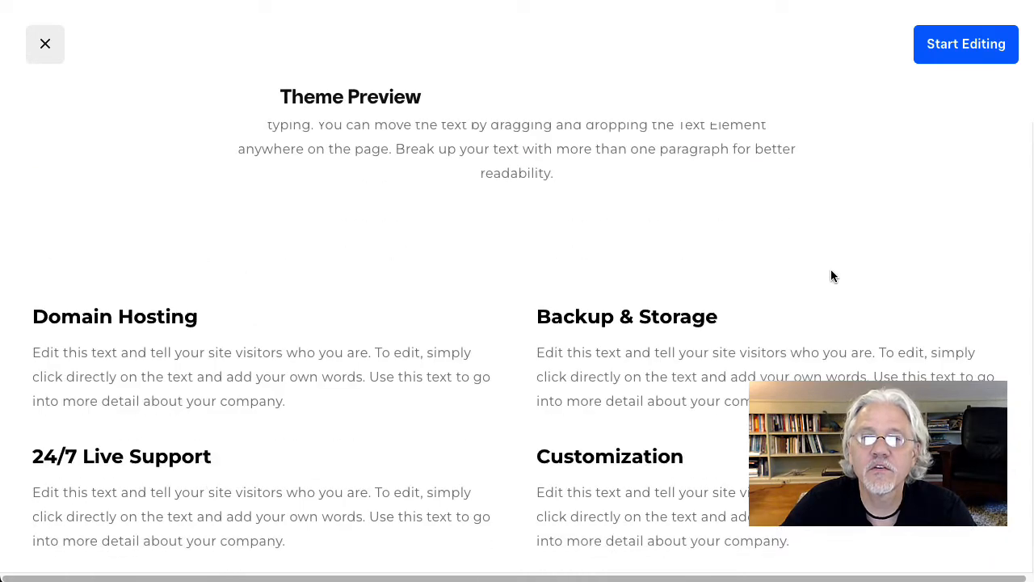
scroll(831, 273, "down", 5)
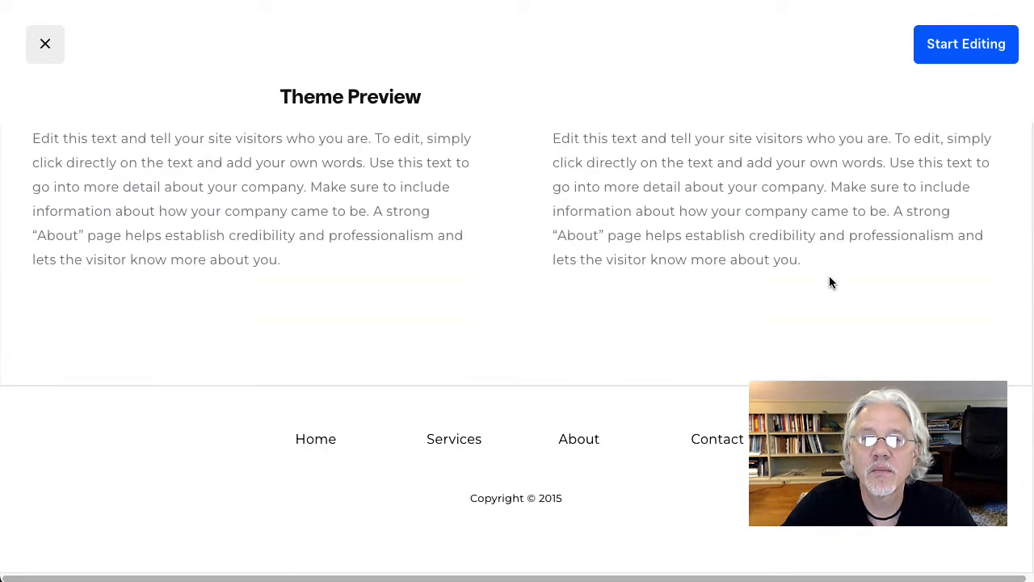
scroll(830, 276, "up", 15)
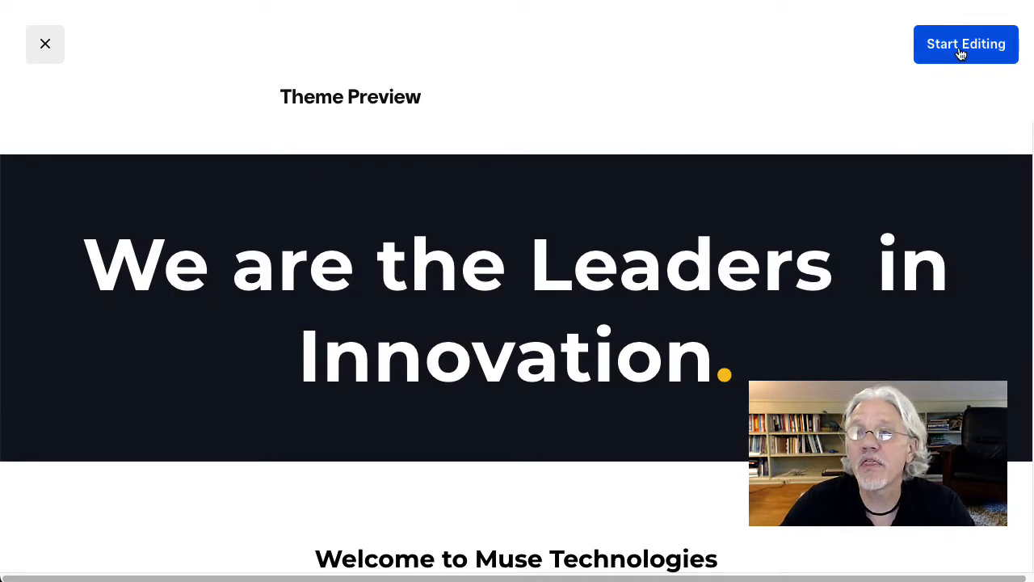
left_click(959, 48)
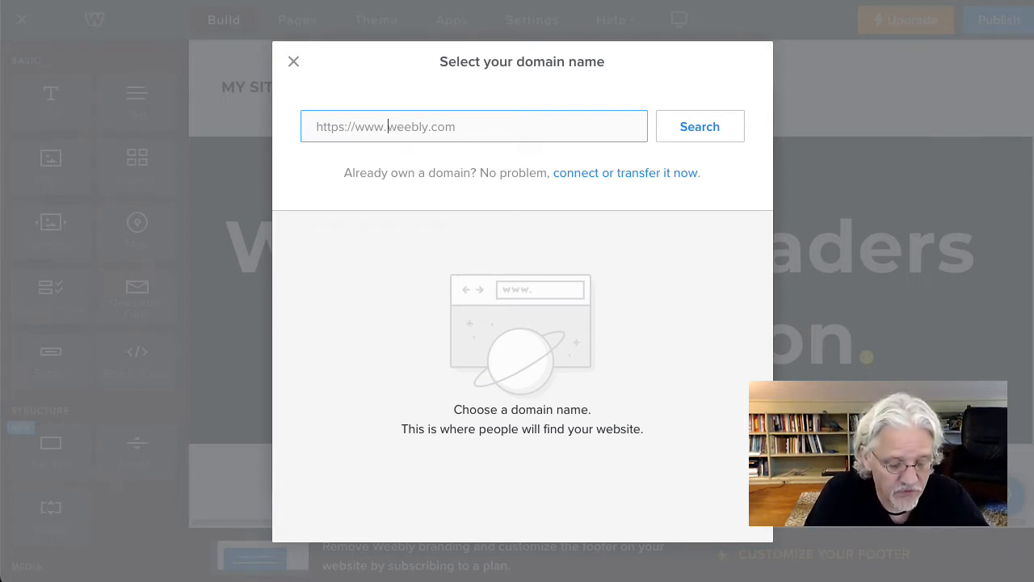
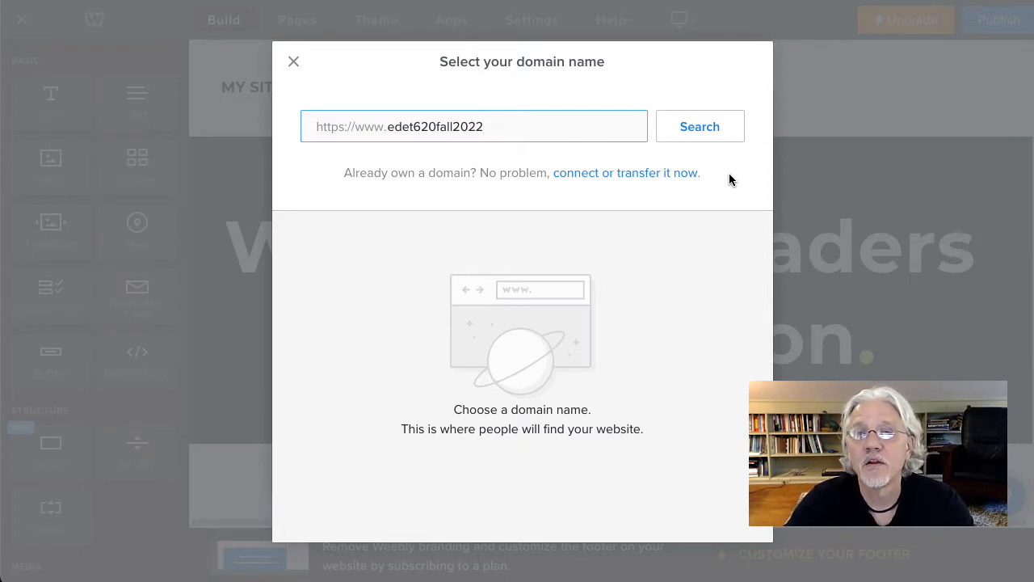
Step: Search for the domain name edet620fall2022sample for the new site
type("sample")
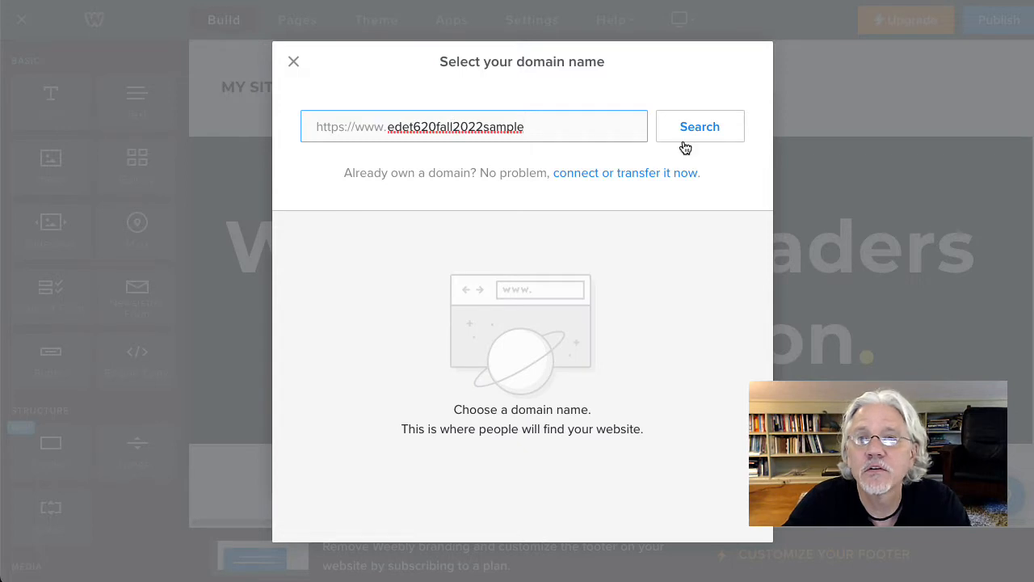
left_click(698, 129)
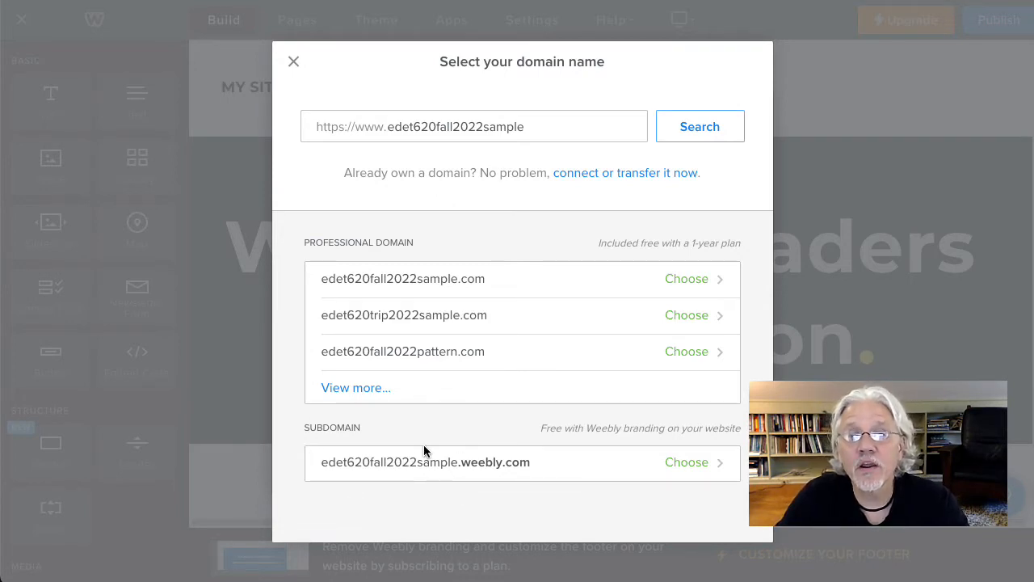
Step: Choose the free subdomain edet620fall2022sample.weebly.com, finish the domain setup, and reload the editor with the updated Color Block app
left_click(437, 133)
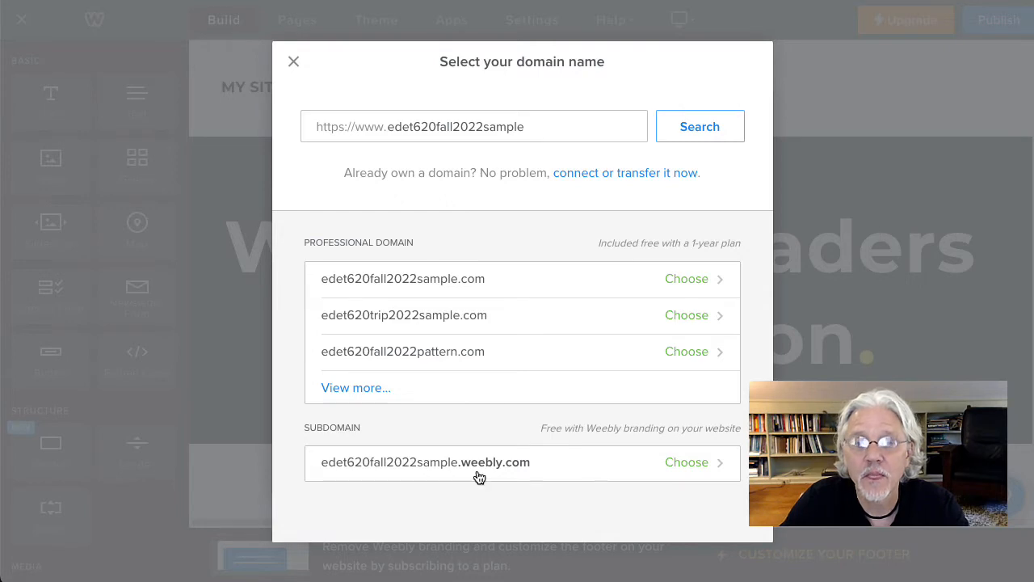
left_click(693, 468)
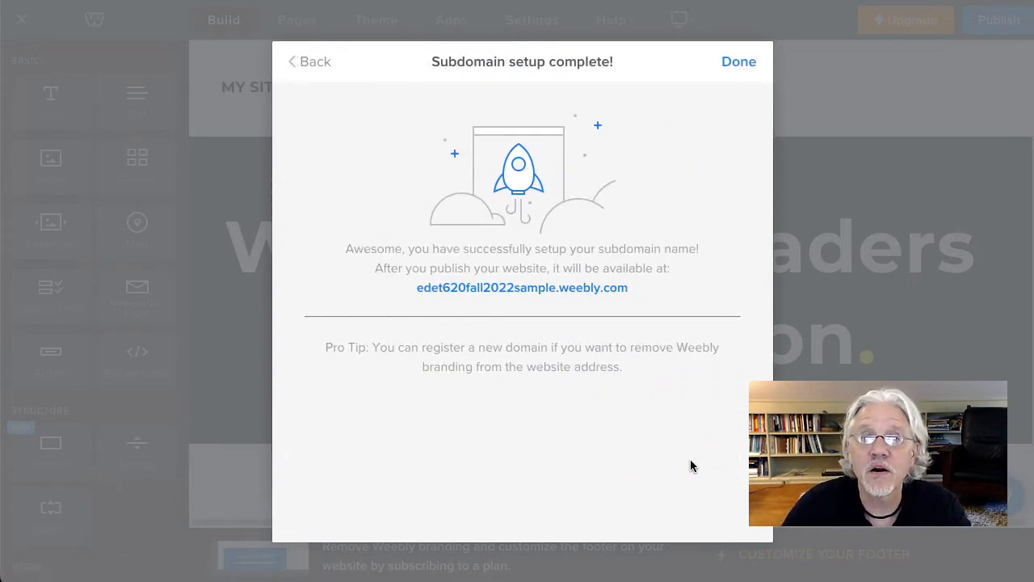
left_click(741, 62)
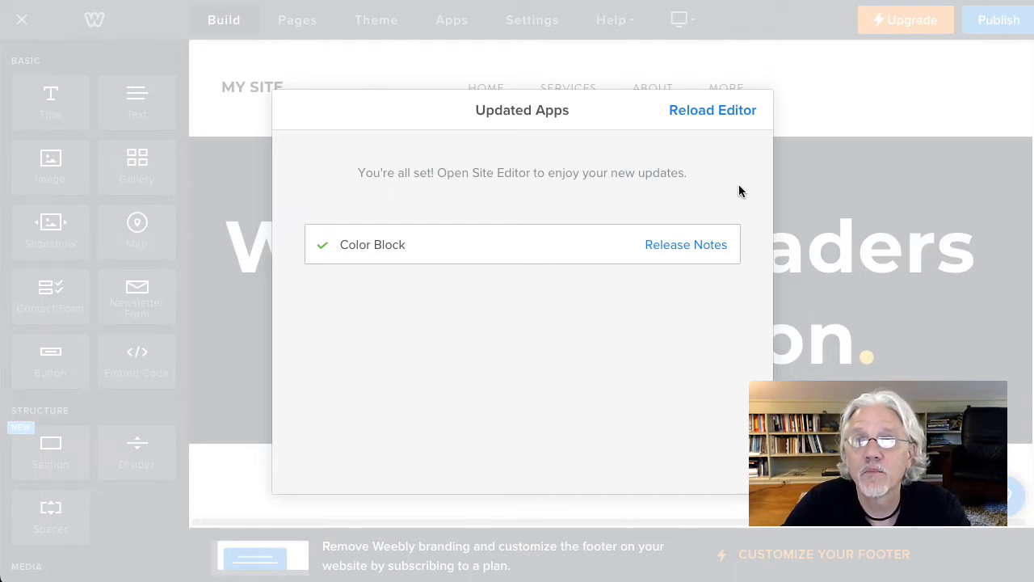
left_click(697, 116)
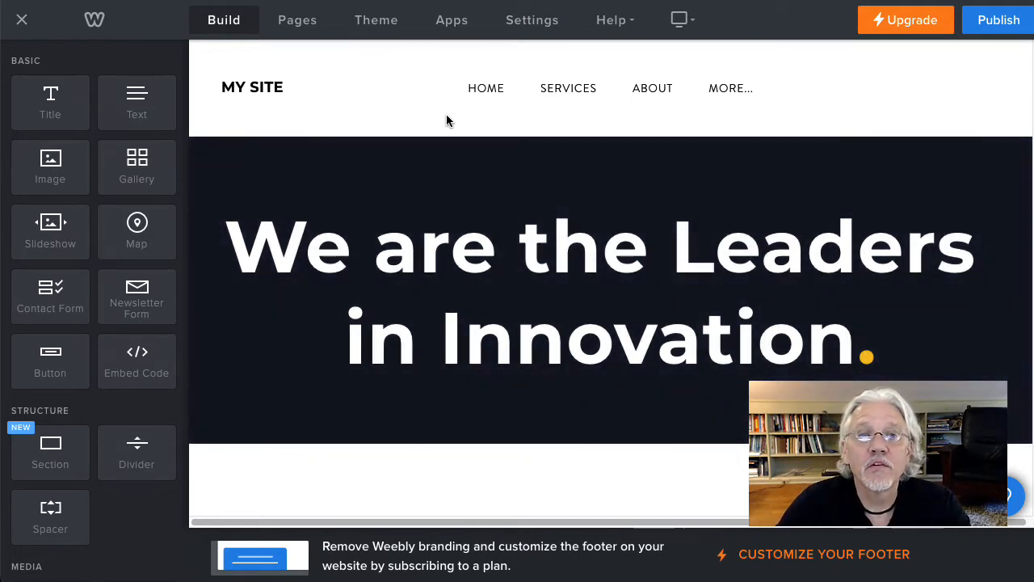
left_click_drag(50, 513, 658, 503)
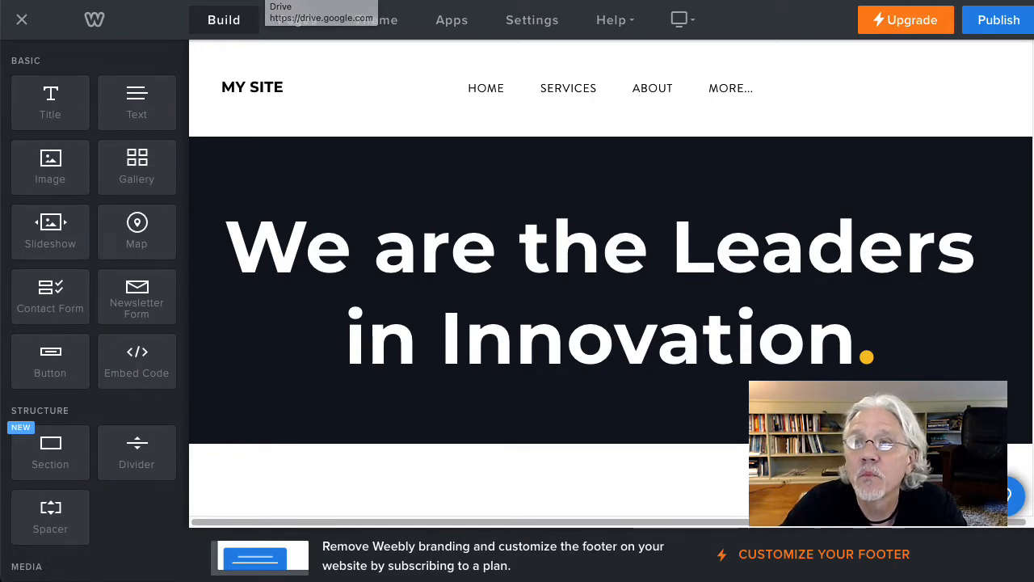
Step: Open the EDET 620 course website, edet620.weebly.com, in a new browser tab
key("super+t")
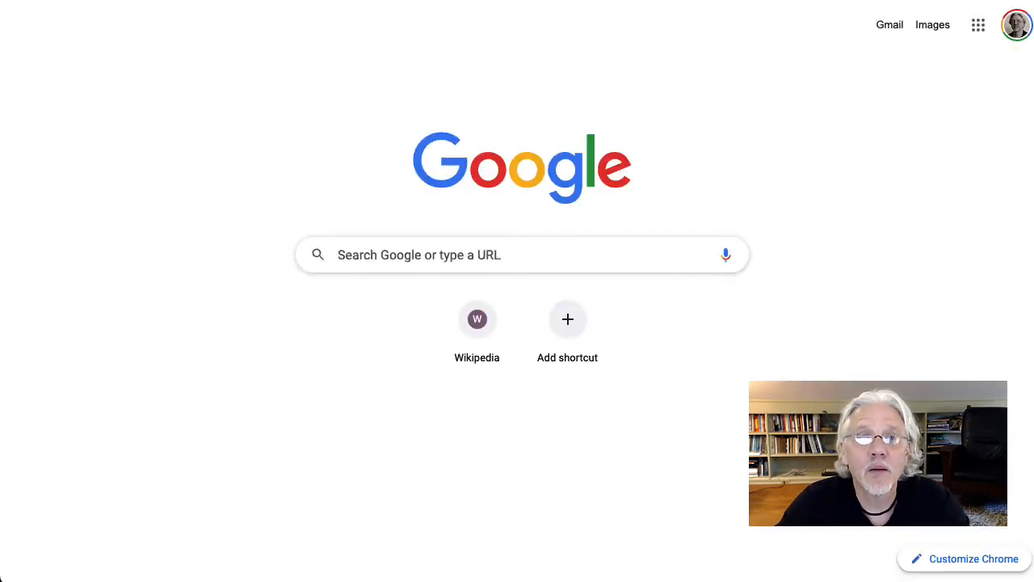
type("edet6")
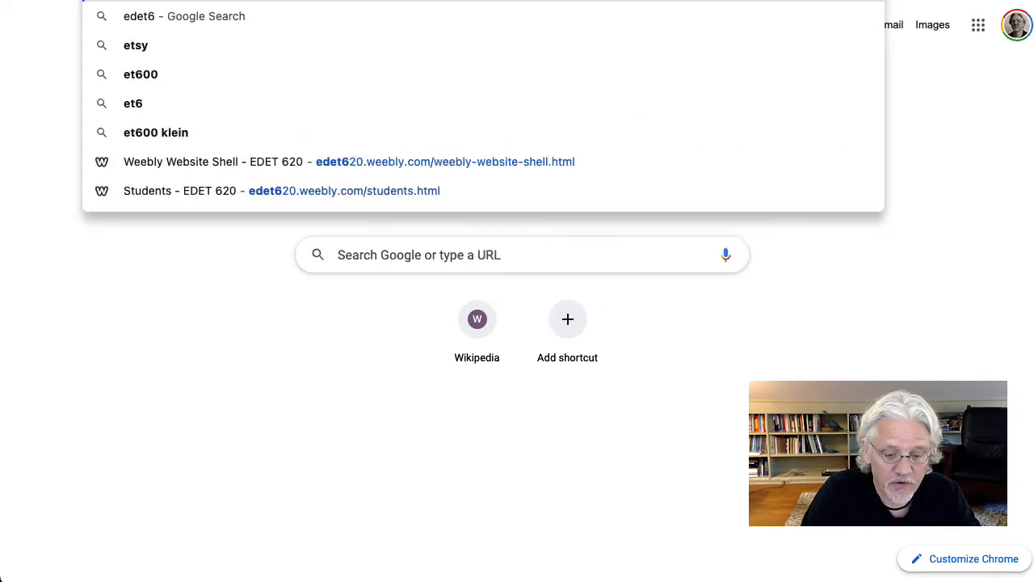
type("20.")
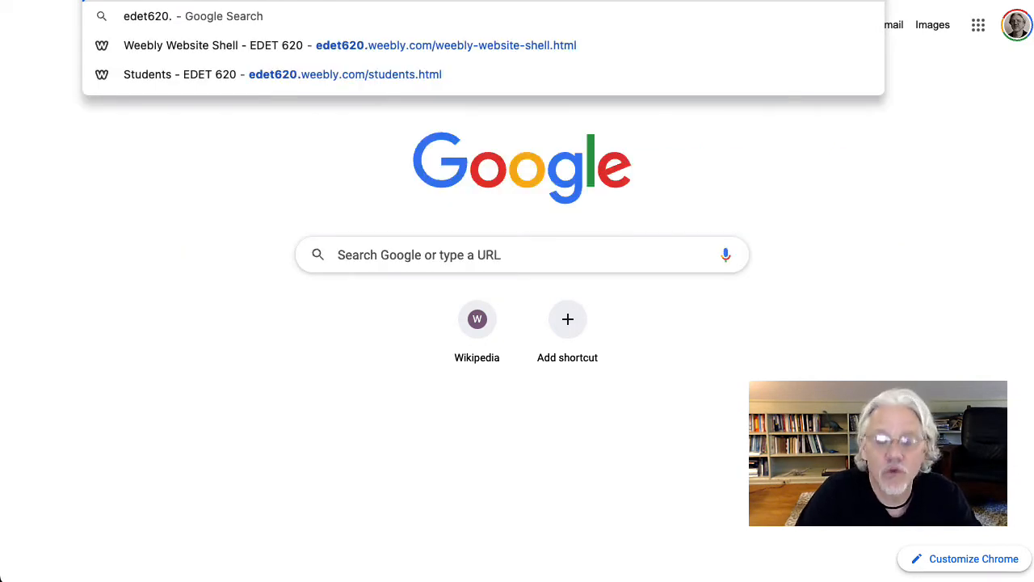
key("Return")
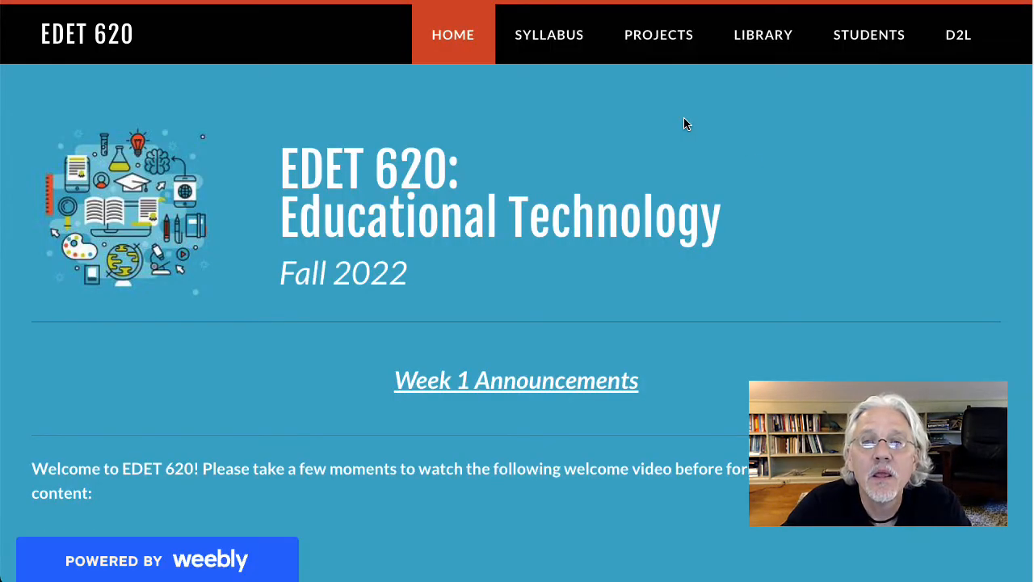
Step: Open the Weebly Website Shell page from the course site's Weebly Website projects and read through its instructions
mouse_move(666, 42)
mouse_move(655, 95)
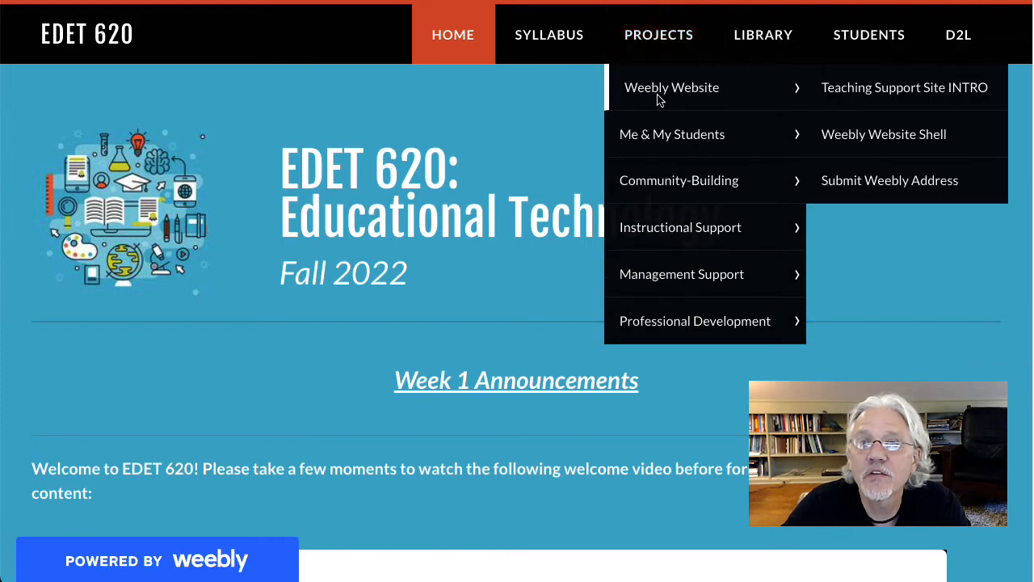
left_click(894, 141)
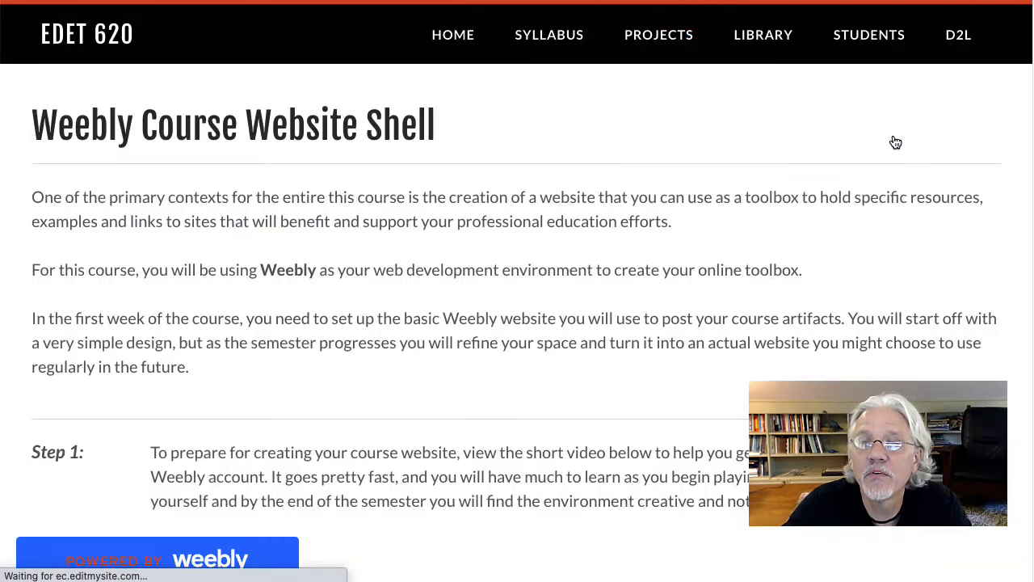
scroll(769, 241, "down", 1)
scroll(770, 241, "down", 10)
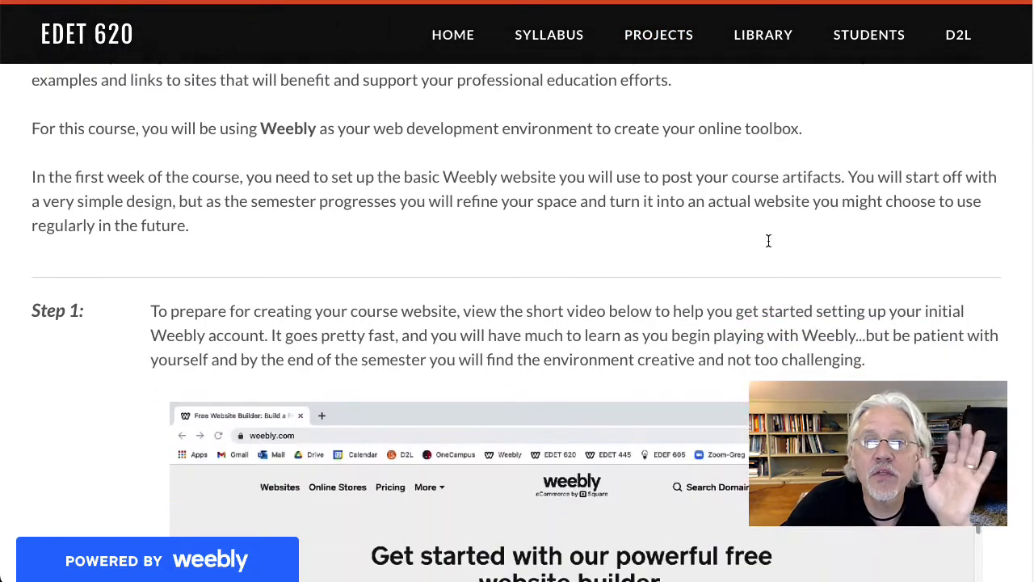
scroll(771, 247, "down", 3)
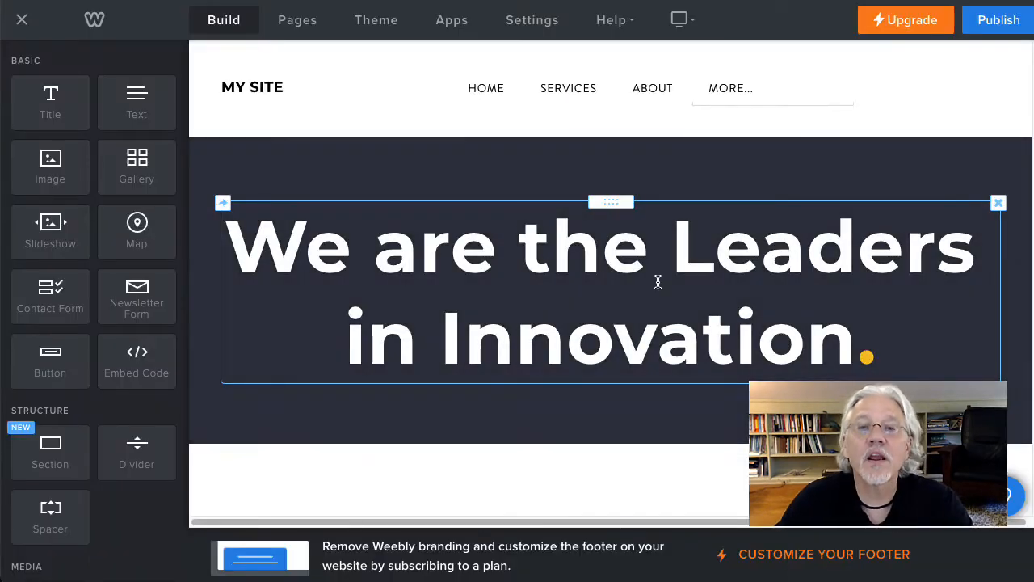
Step: Enter "EDET 620 Sample Site" as the site title in the new site's general settings
left_click(298, 90)
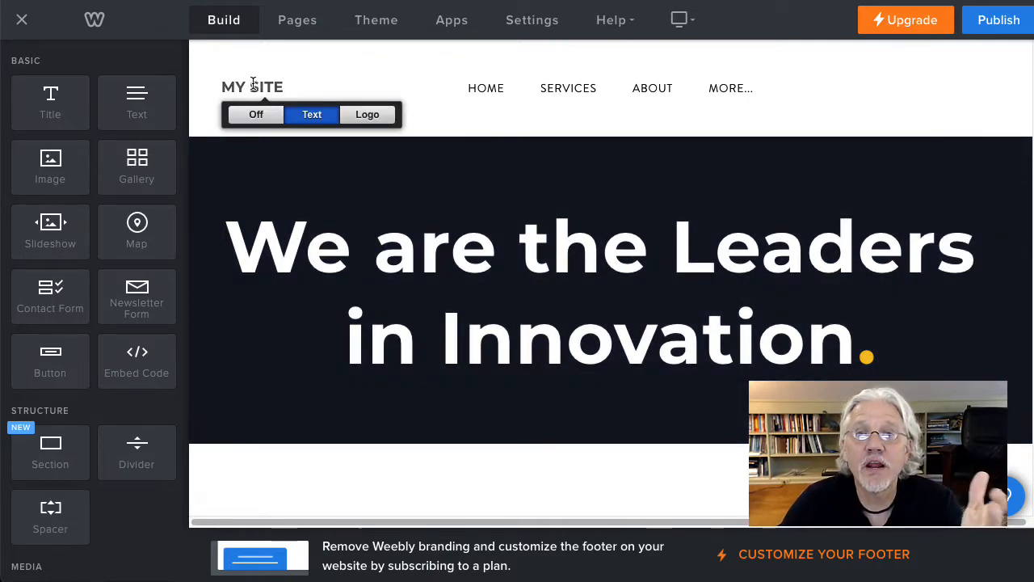
left_click(532, 20)
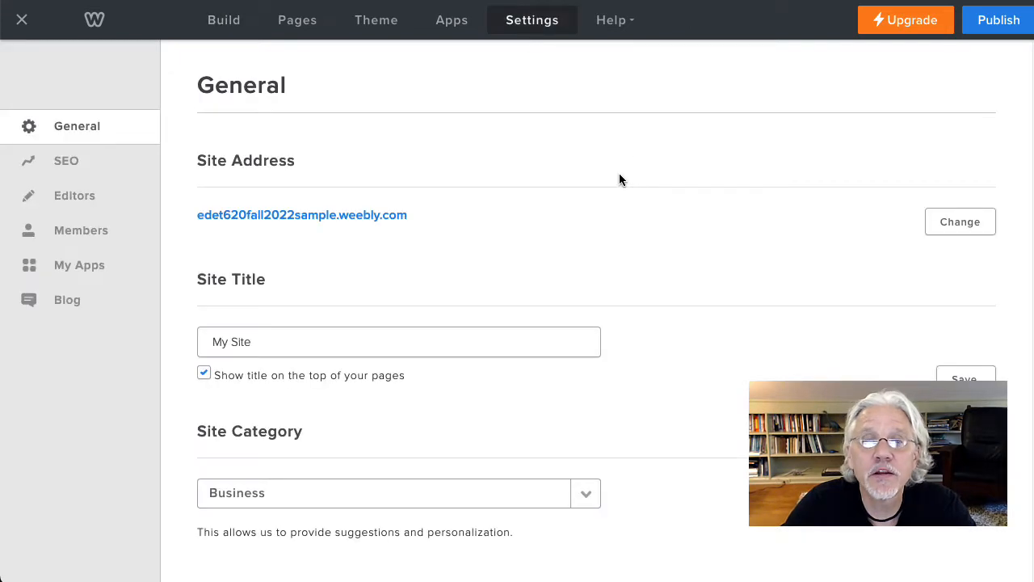
left_click(302, 344)
left_click_drag(301, 345, 185, 347)
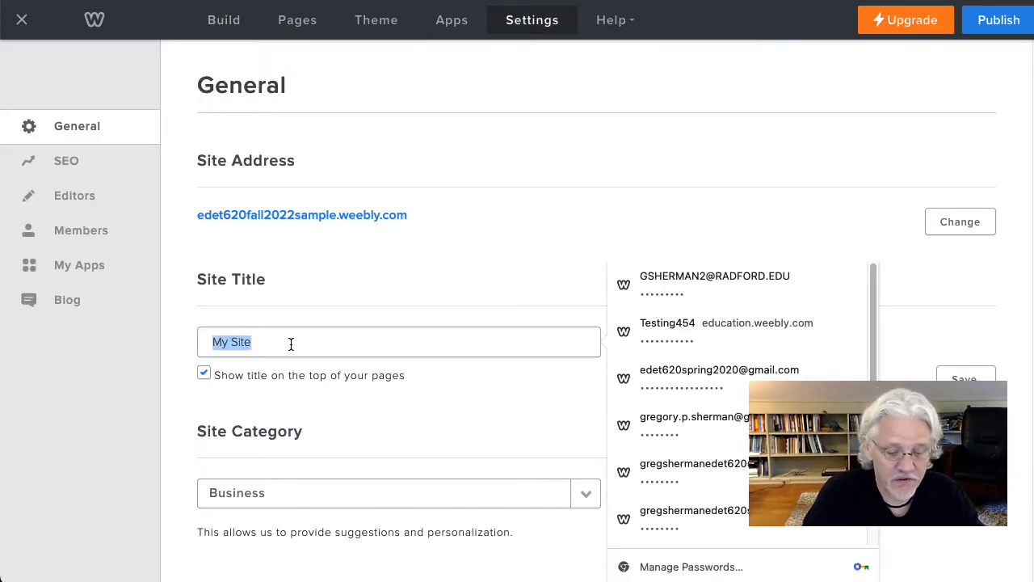
type("EDET ")
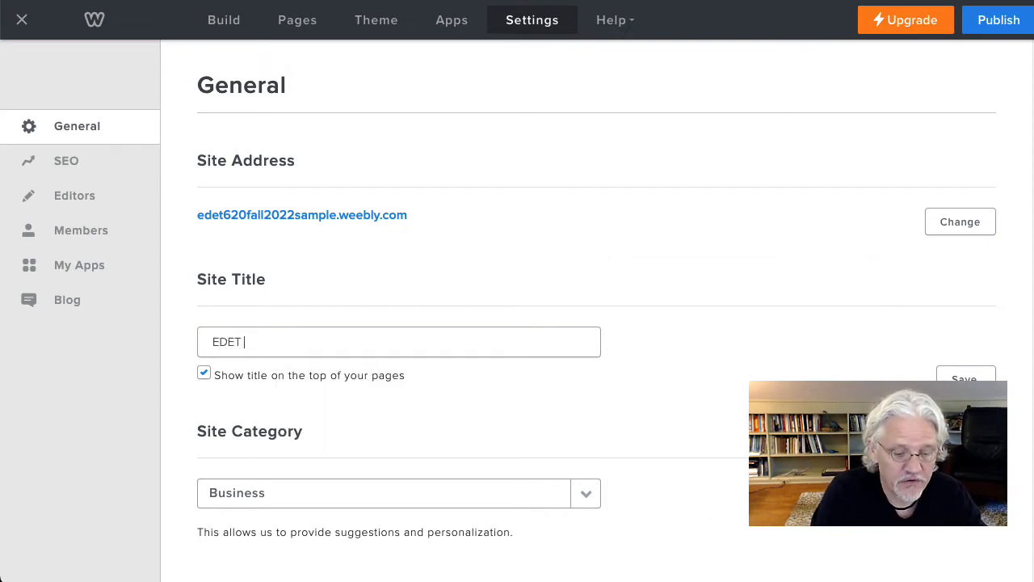
type("620 Samp")
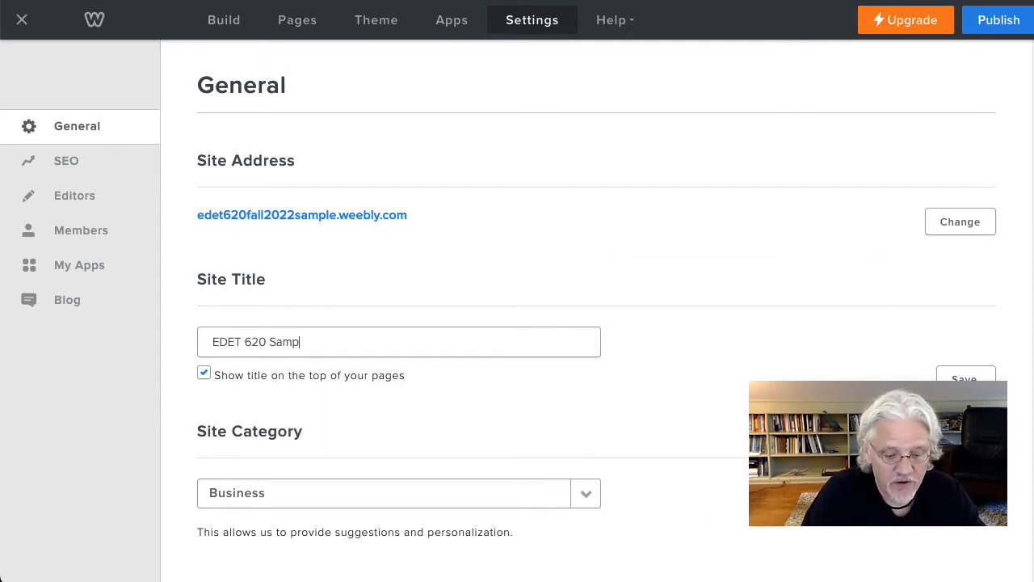
type("le Site")
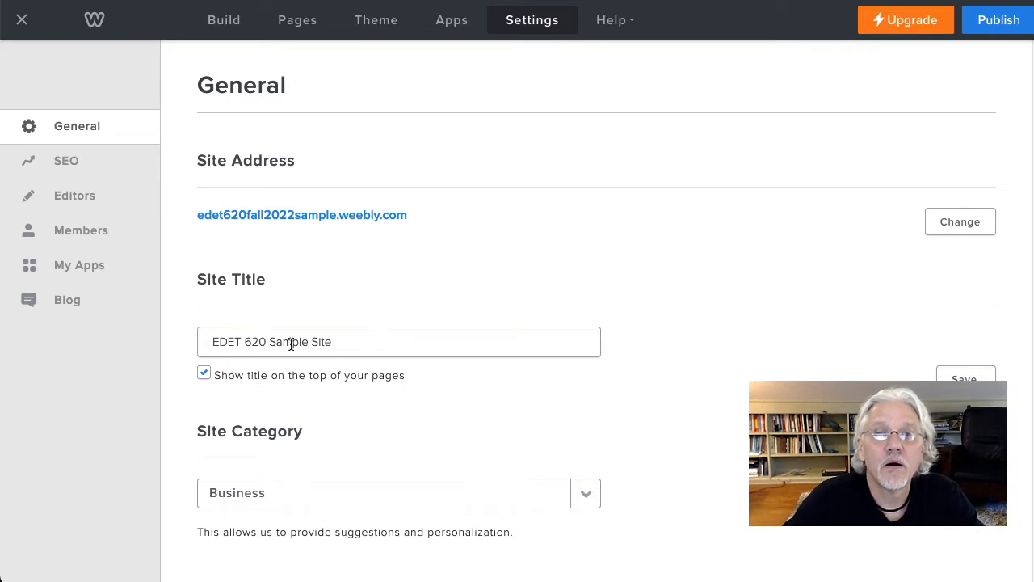
Step: Replace "EDET 620" in the site title with the site owner's surname, save it, and return to the page editor
left_click_drag(266, 342, 199, 337)
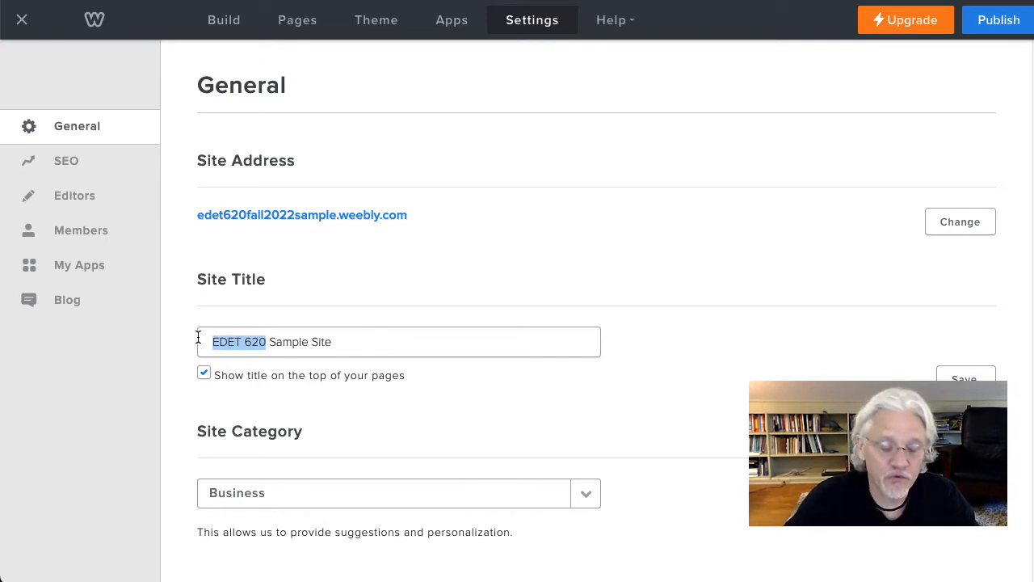
type("Sherman")
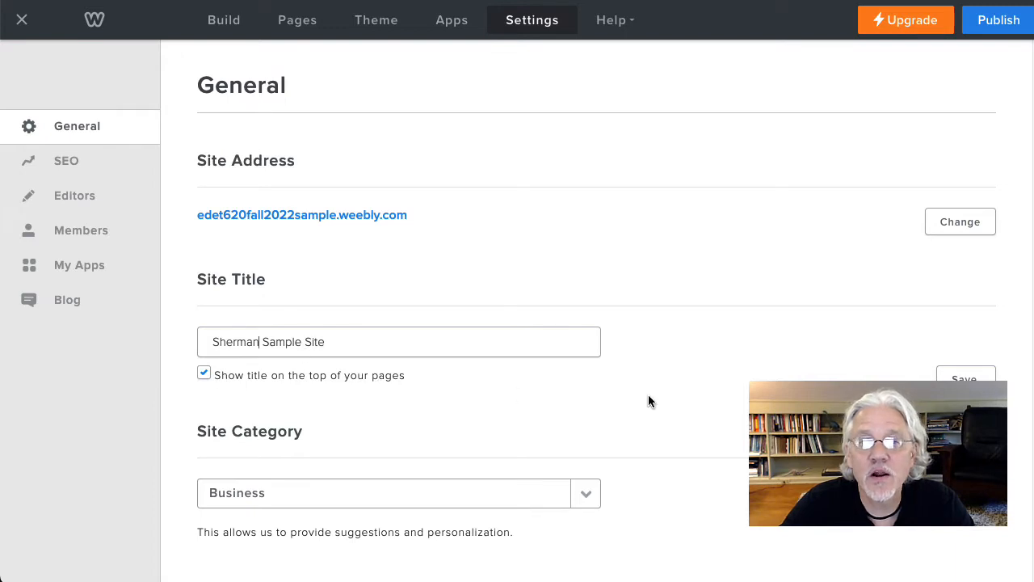
left_click(970, 377)
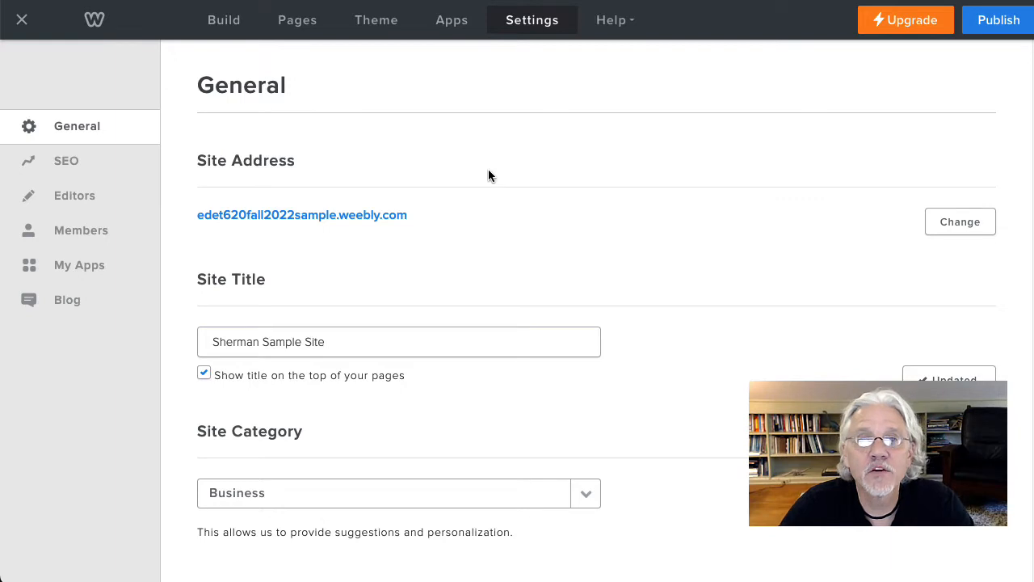
left_click(224, 20)
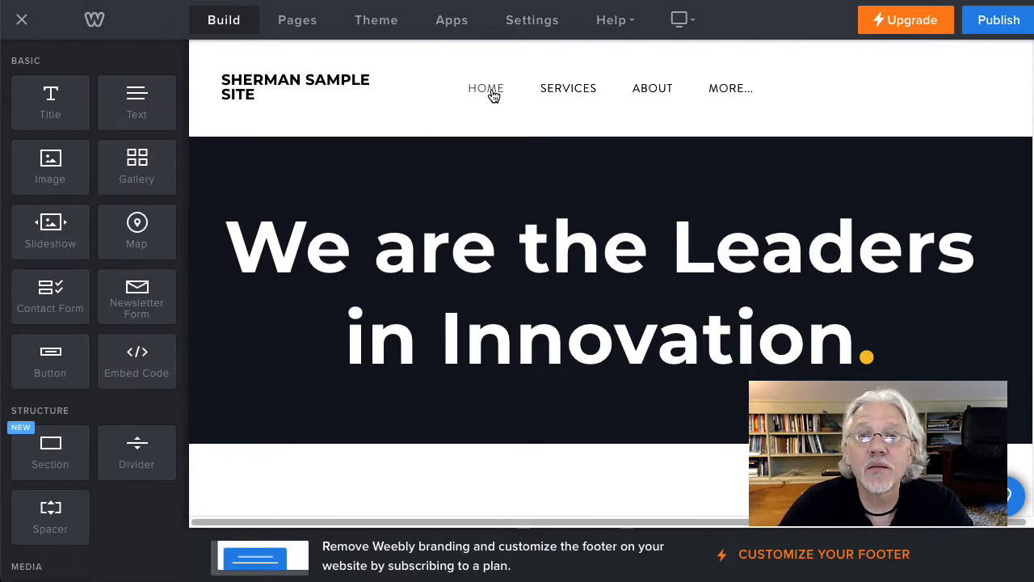
Step: Delete the second column's text block under the home page heading "All the Tools You Need to Succeed"
mouse_move(737, 94)
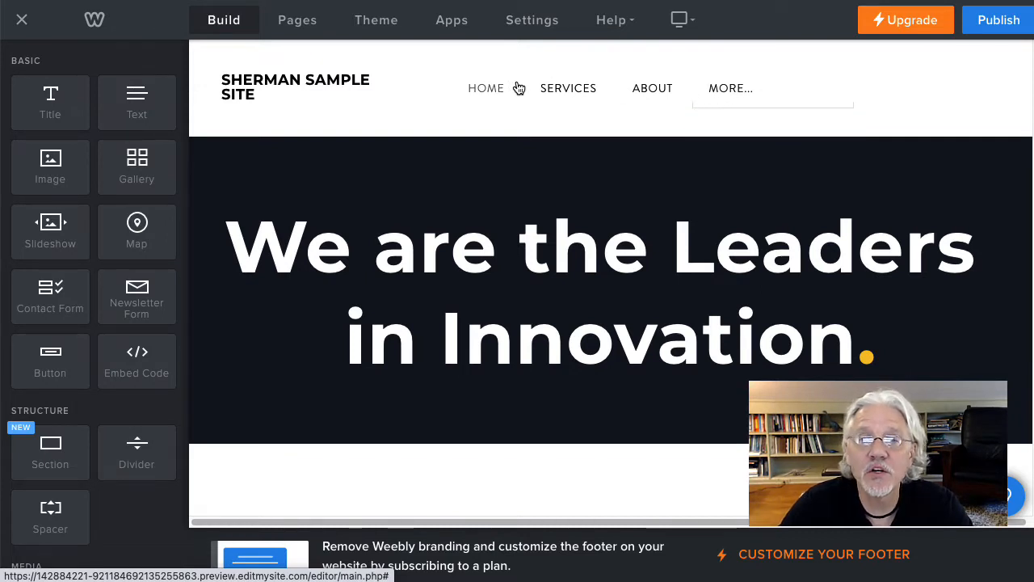
scroll(619, 282, "down", 8)
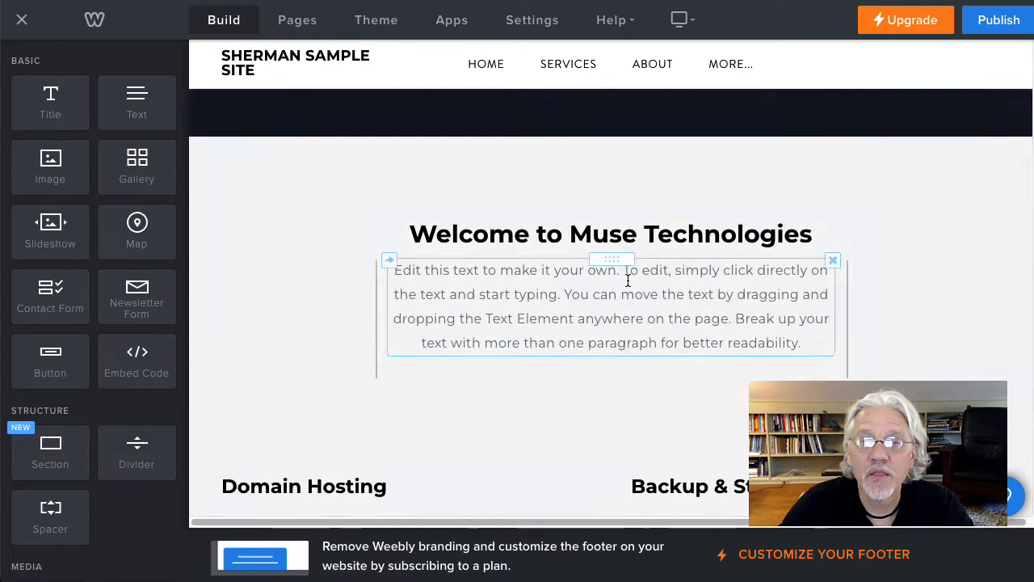
scroll(634, 291, "down", 10)
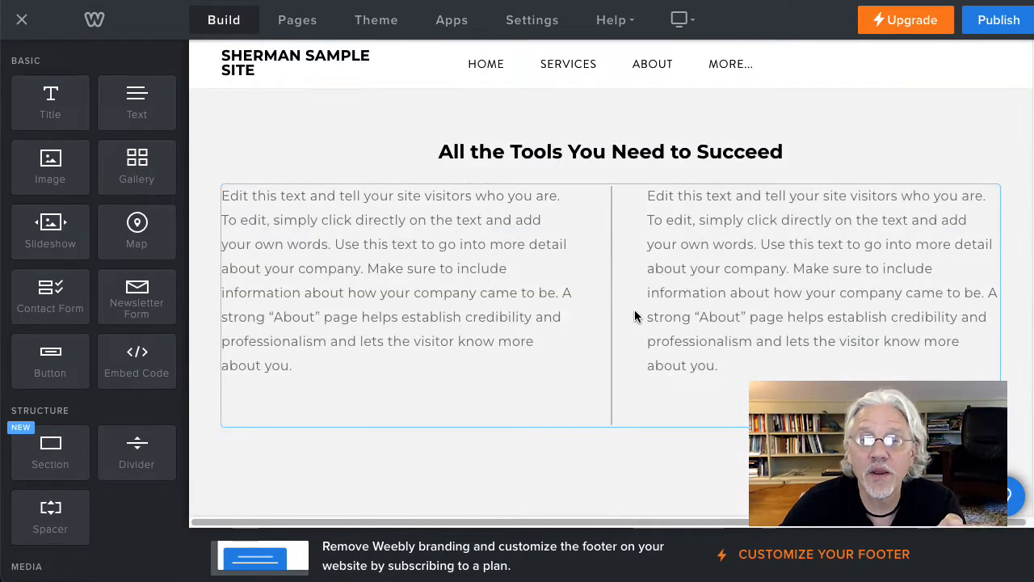
scroll(687, 307, "up", 2)
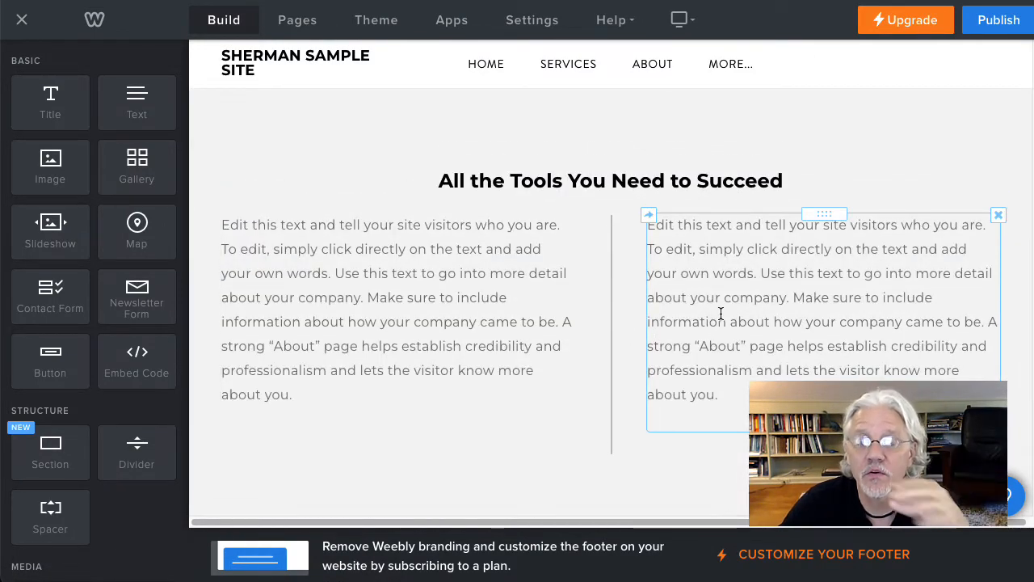
scroll(720, 314, "up", 2)
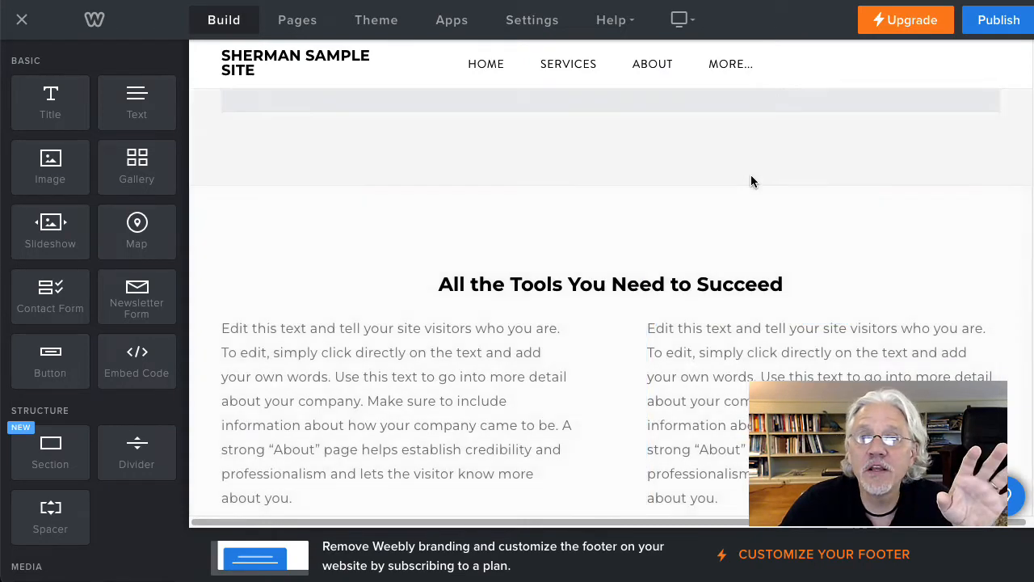
scroll(862, 330, "down", 4)
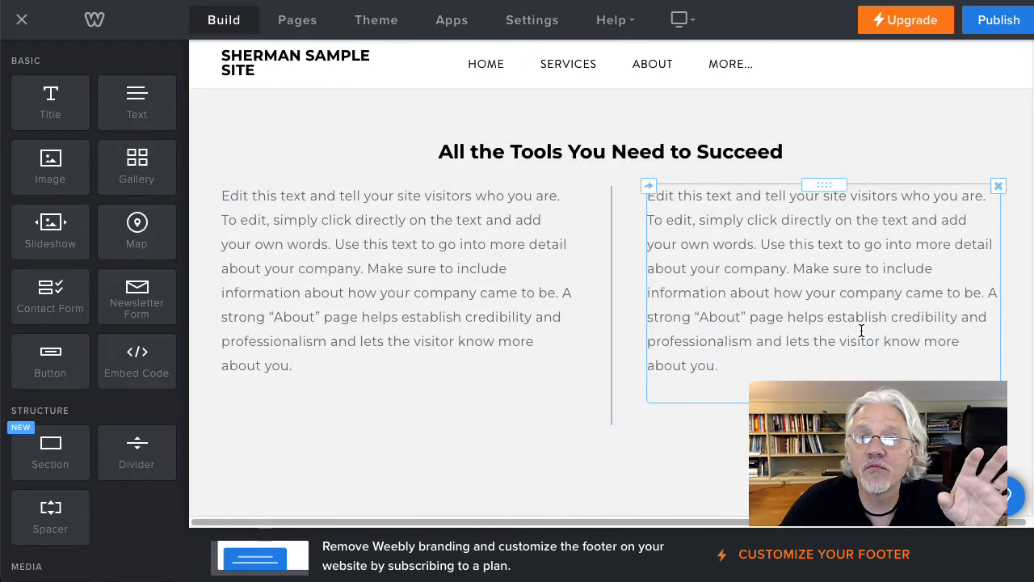
left_click(999, 186)
left_click(961, 137)
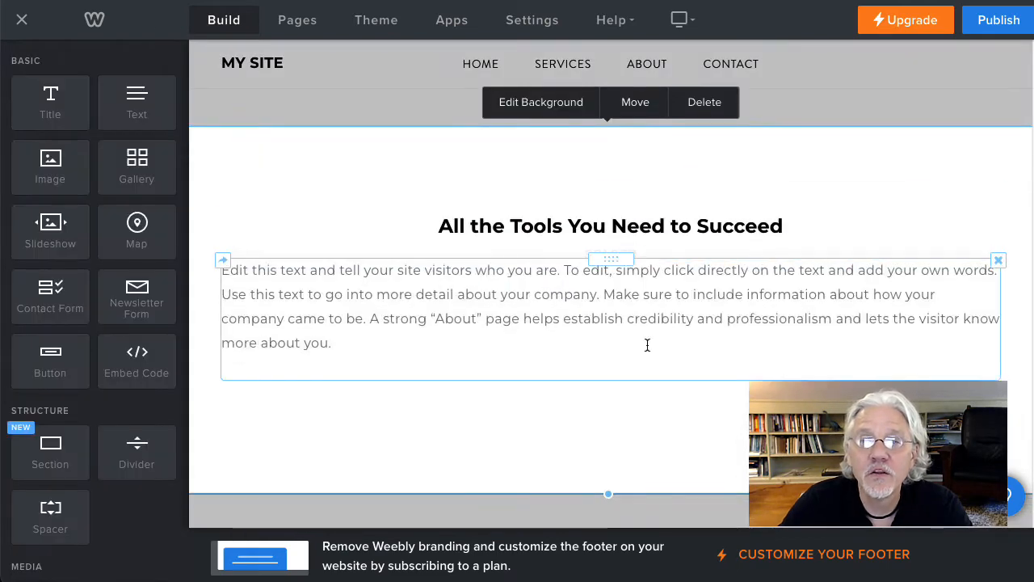
Step: Delete the remaining paragraph under "All the Tools You Need to Succeed" and that heading itself
left_click(998, 259)
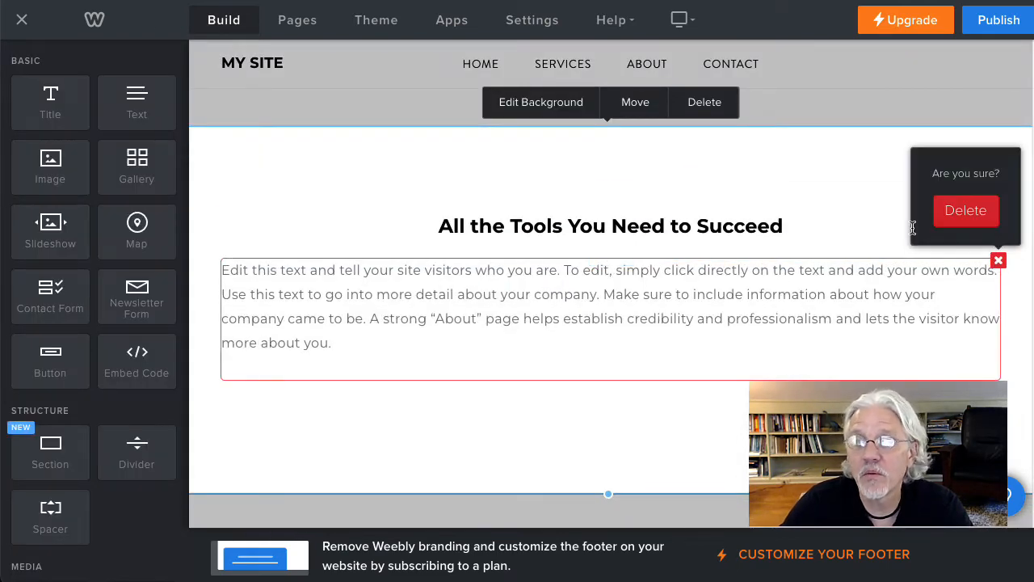
left_click(965, 211)
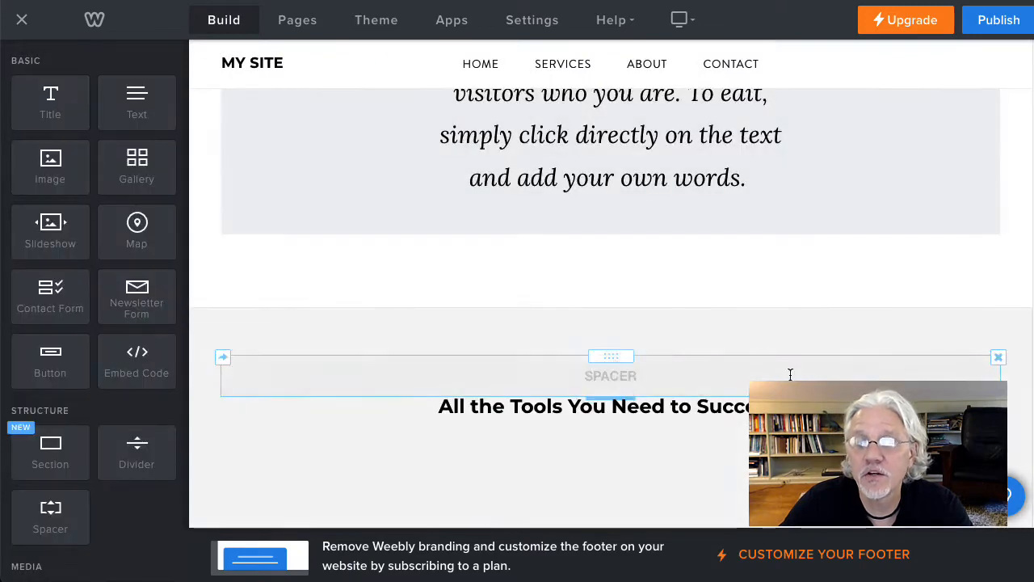
left_click(998, 396)
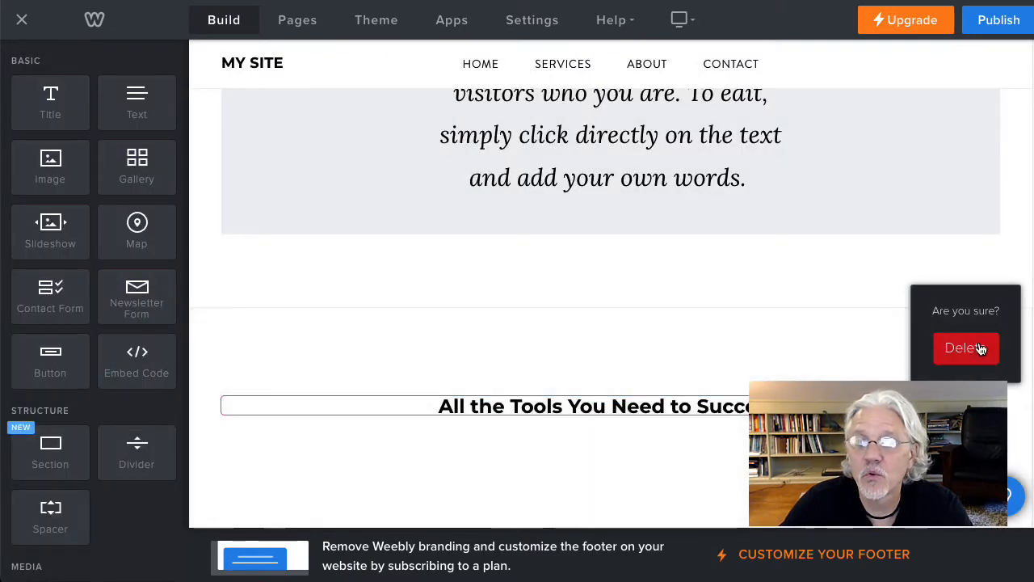
left_click(980, 349)
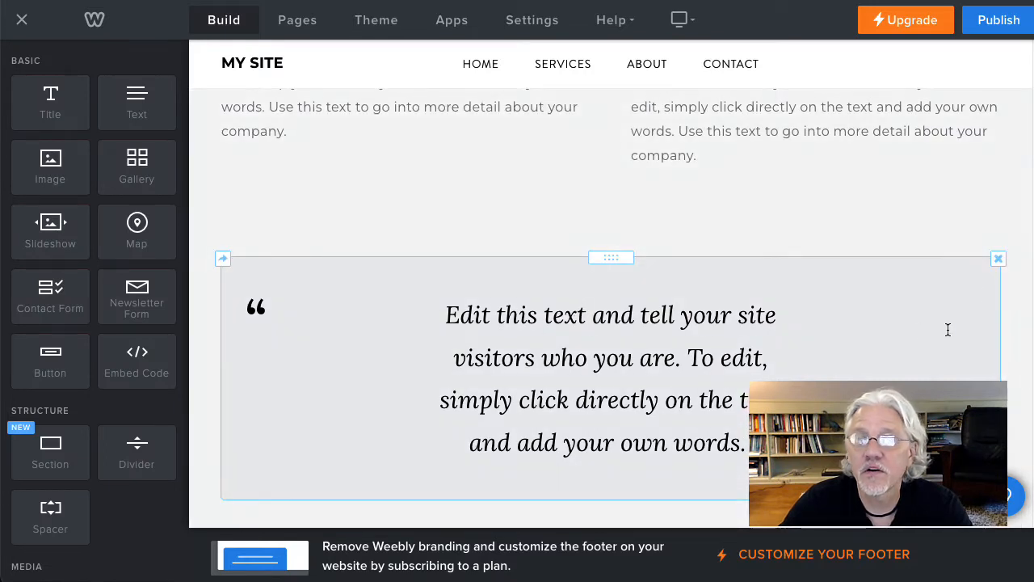
left_click(450, 317)
key("ctrl+a")
scroll(611, 307, "up", 10)
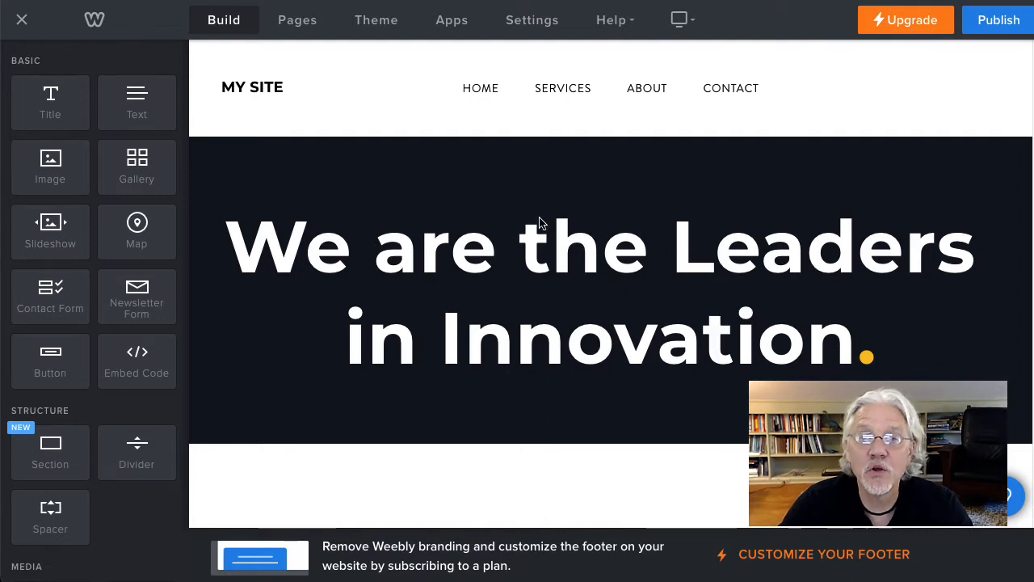
Step: Replace "MY SITE" as the site title in the general settings with the owner's surname followed by "Sample Site"
left_click(248, 88)
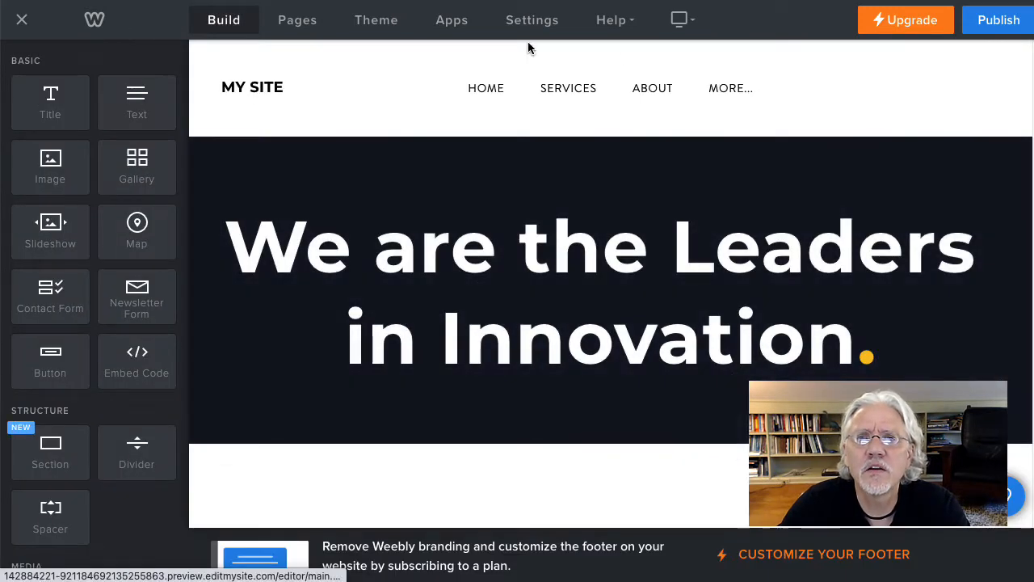
left_click(537, 24)
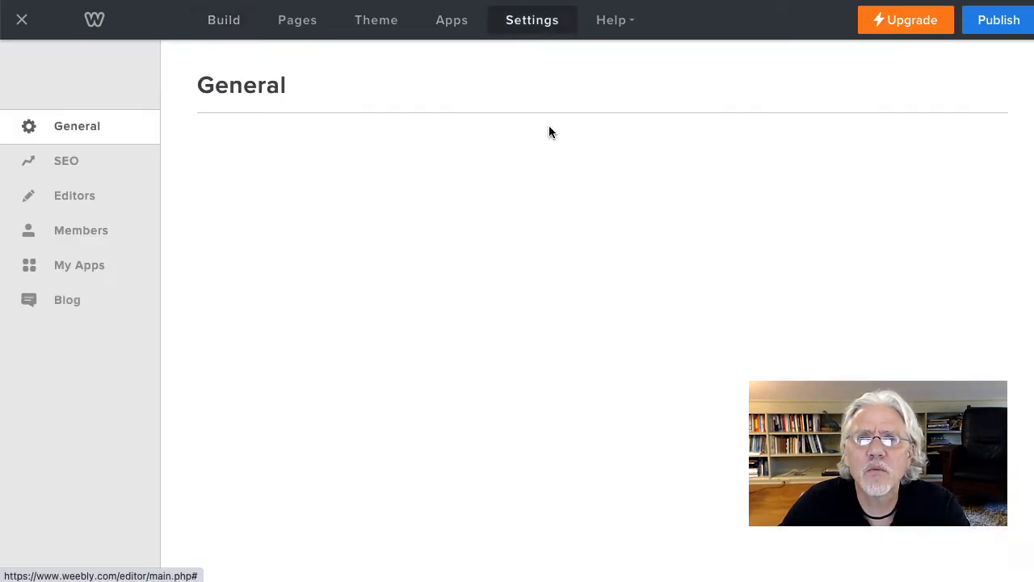
scroll(486, 223, "down", 2)
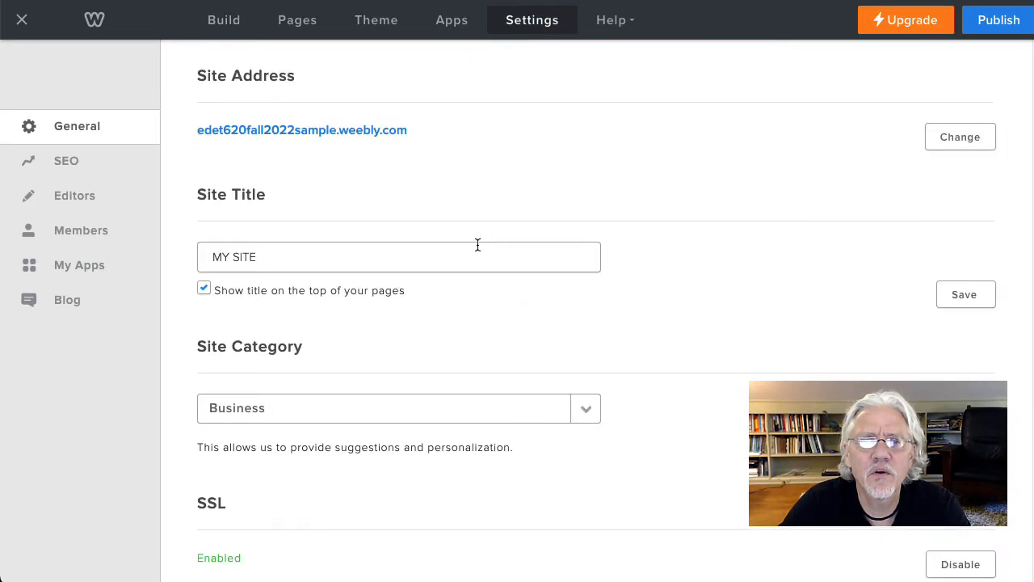
left_click(280, 246)
left_click_drag(280, 246, 181, 249)
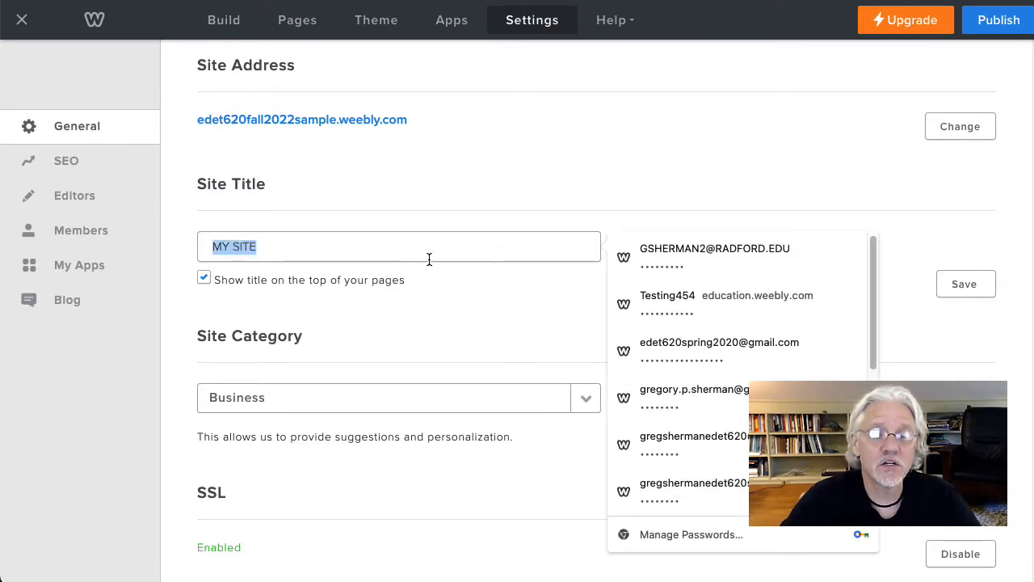
type("Sherma")
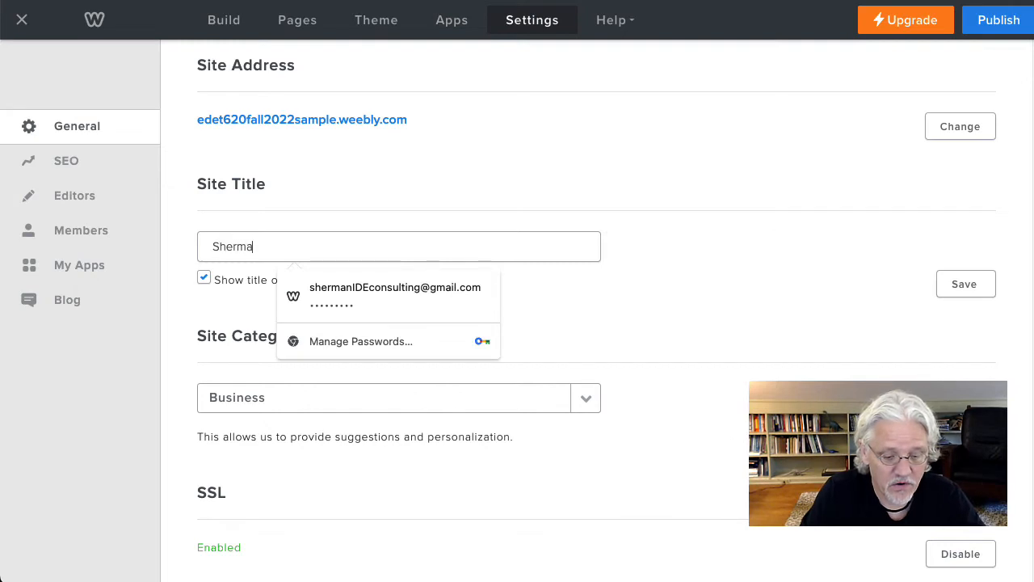
type("n Sample Site")
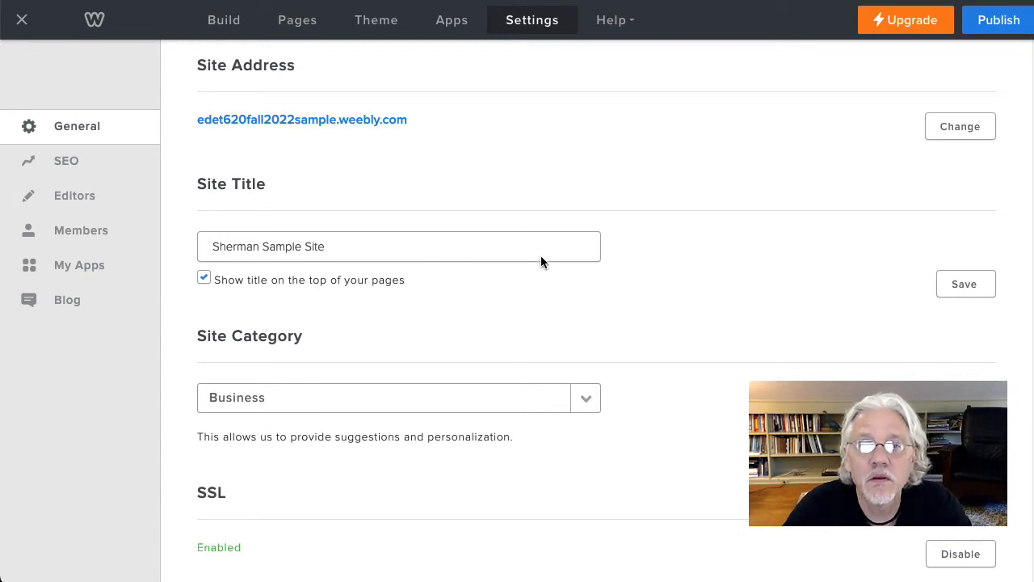
Step: Set the site category to Personal
left_click(587, 404)
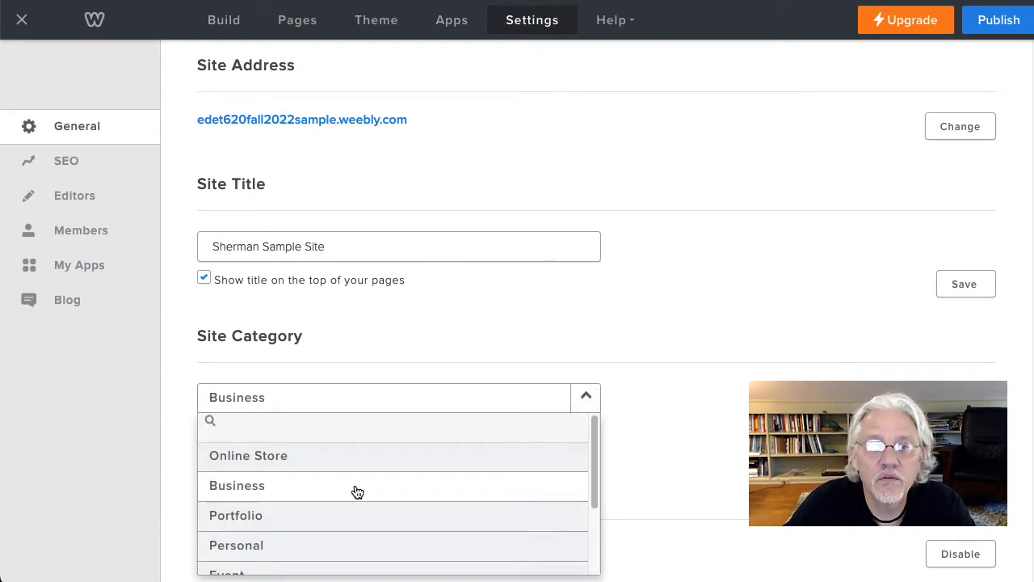
left_click(267, 534)
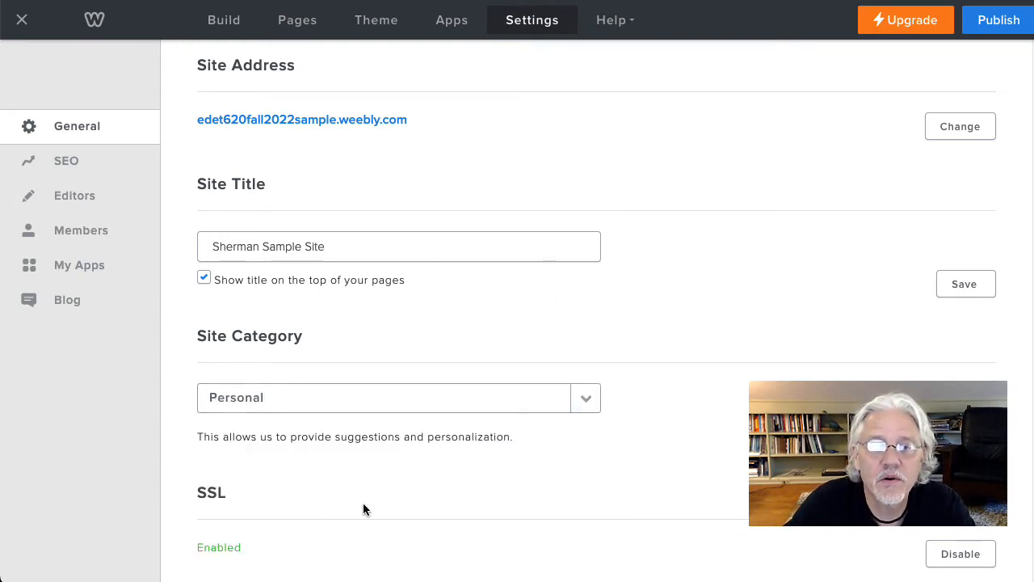
Step: Review the SSL, favicon, site password, navigation and archive options in the general settings
scroll(635, 397, "down", 4)
scroll(648, 398, "down", 2)
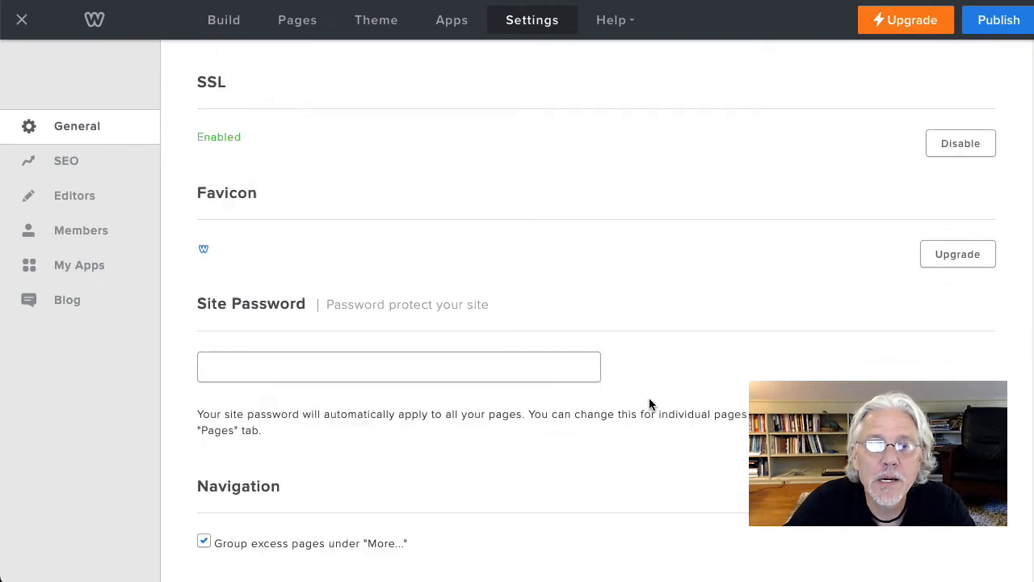
scroll(650, 399, "down", 3)
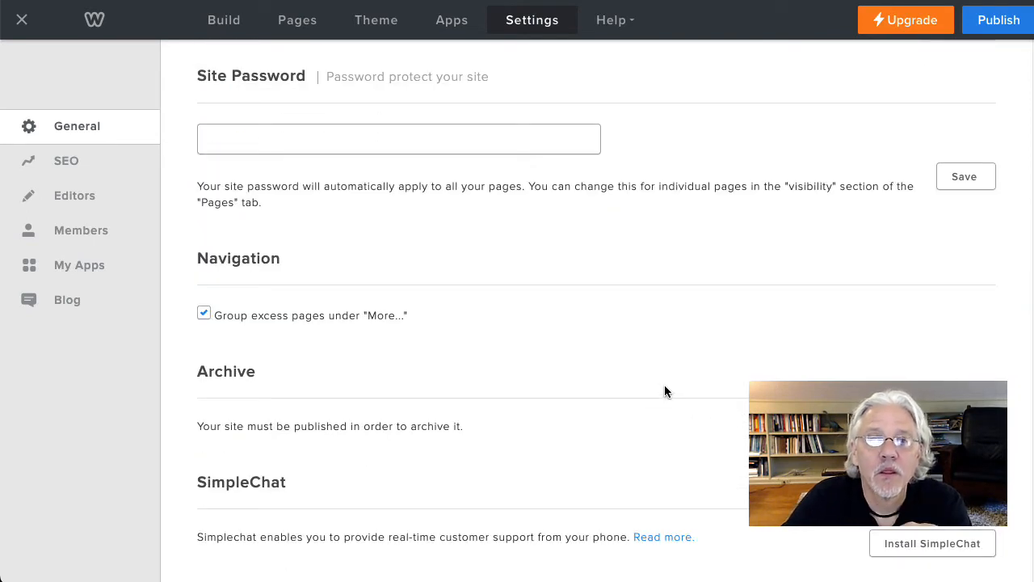
scroll(364, 258, "down", 2)
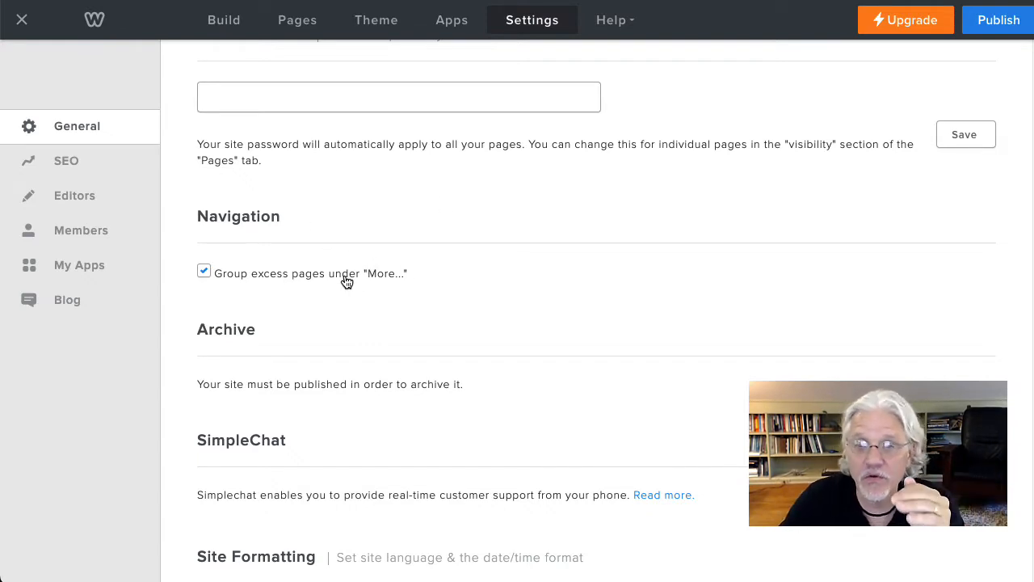
scroll(351, 280, "up", 1)
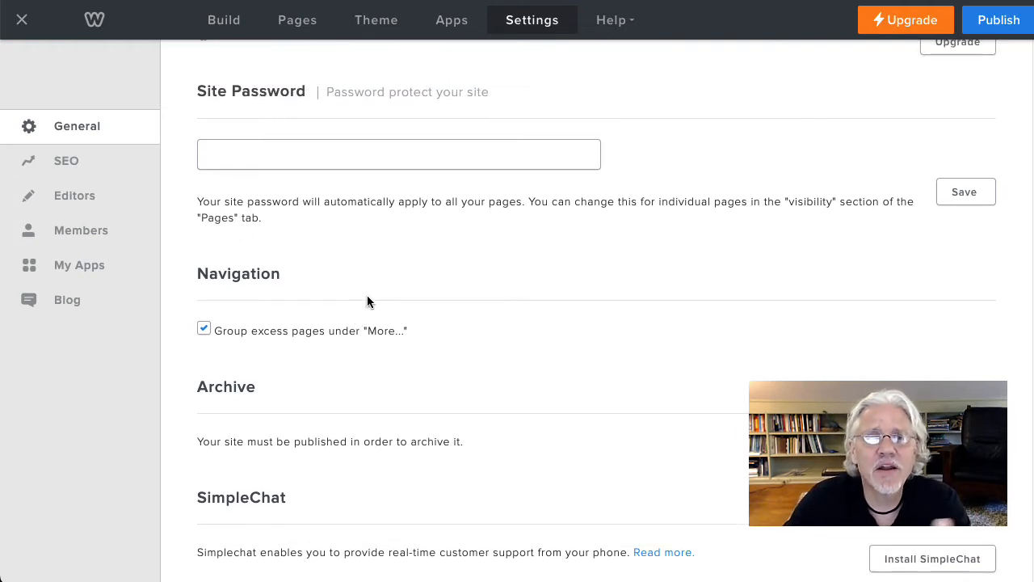
scroll(462, 350, "up", 6)
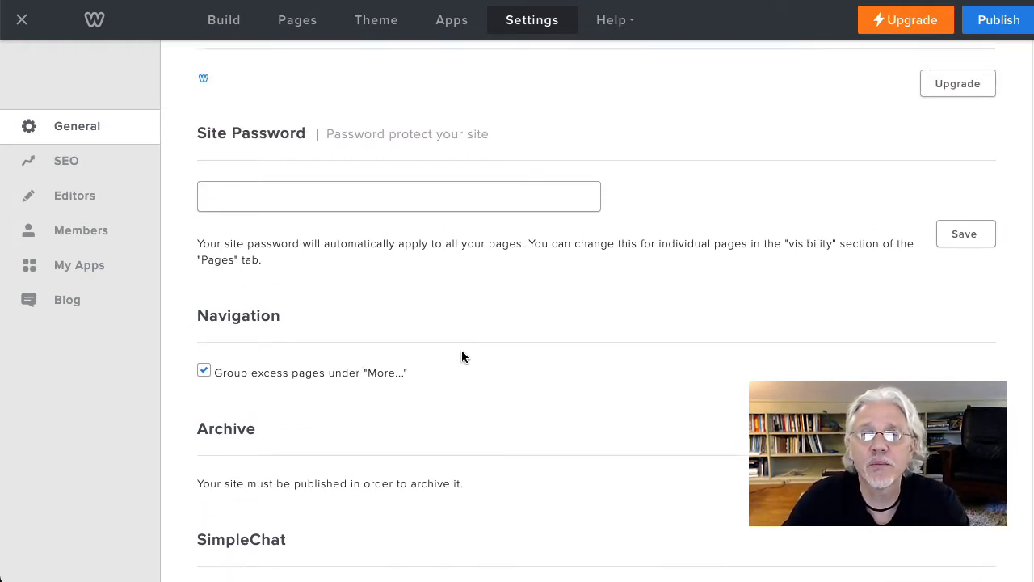
scroll(462, 356, "up", 3)
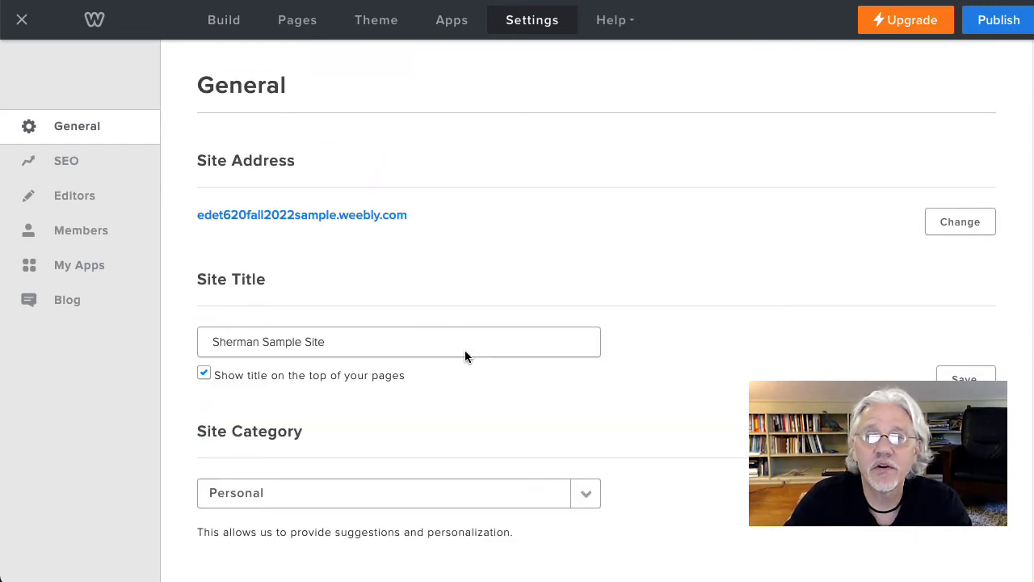
Step: Save the new site title and reload the general settings to check the stored values
left_click(966, 378)
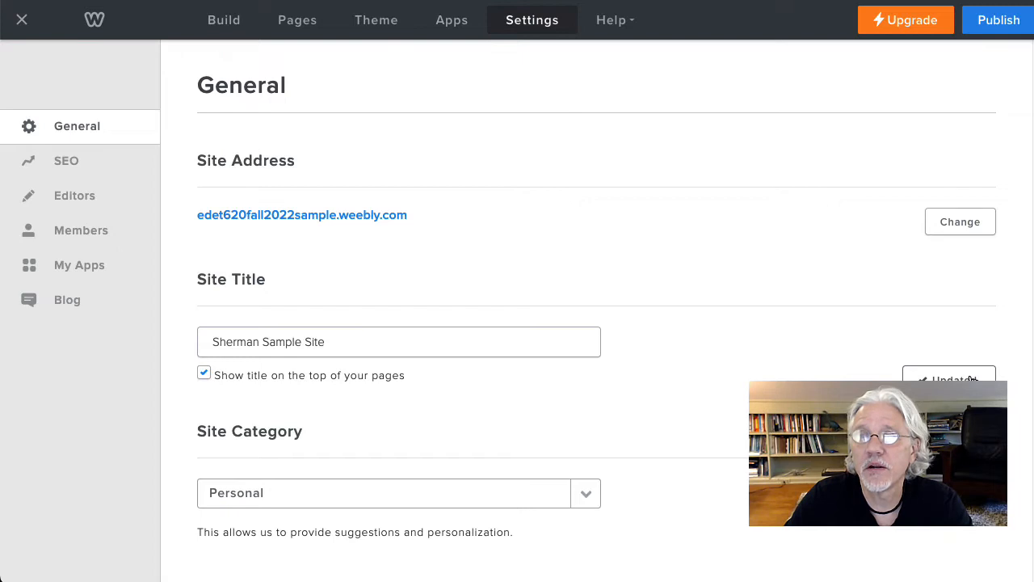
scroll(756, 303, "down", 1)
scroll(758, 302, "up", 1)
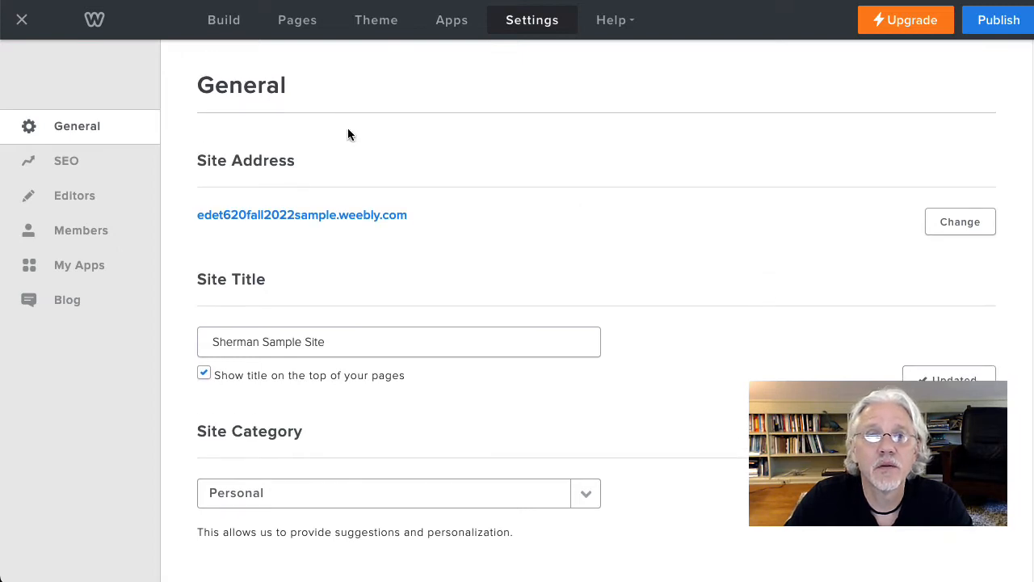
left_click(99, 132)
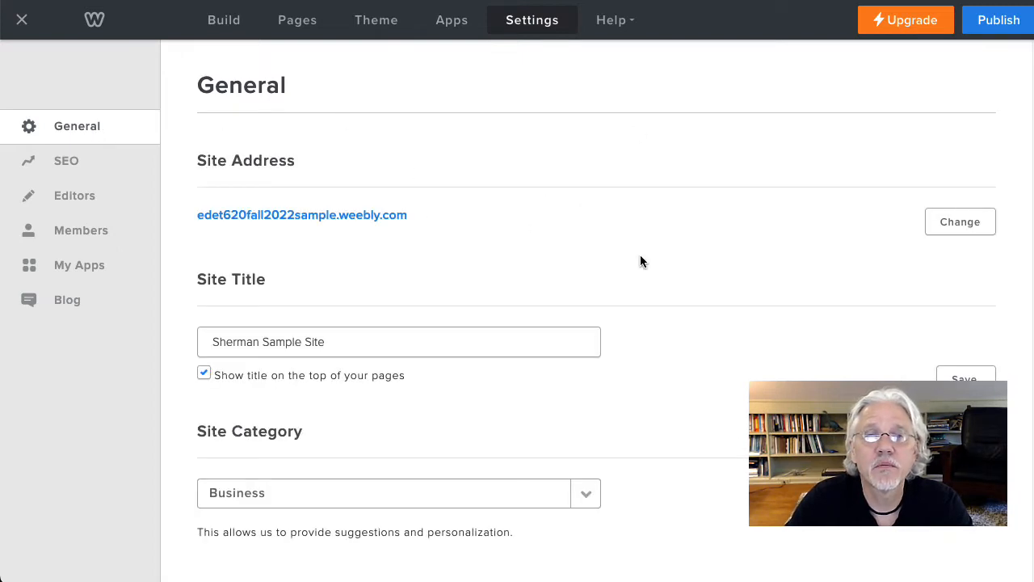
scroll(676, 257, "down", 1)
scroll(695, 262, "up", 1)
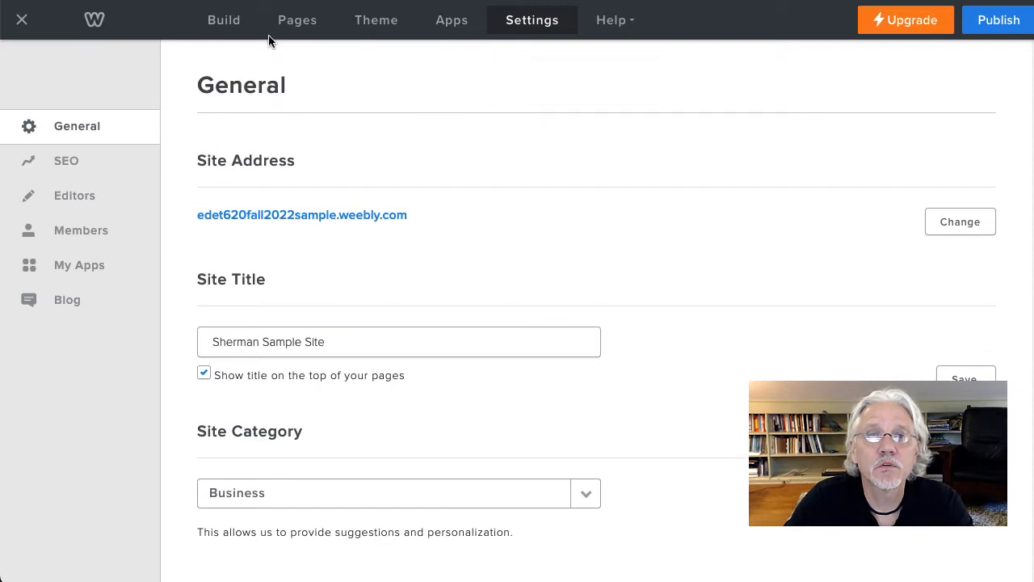
Step: Delete the Services page from the site's page list
left_click(294, 21)
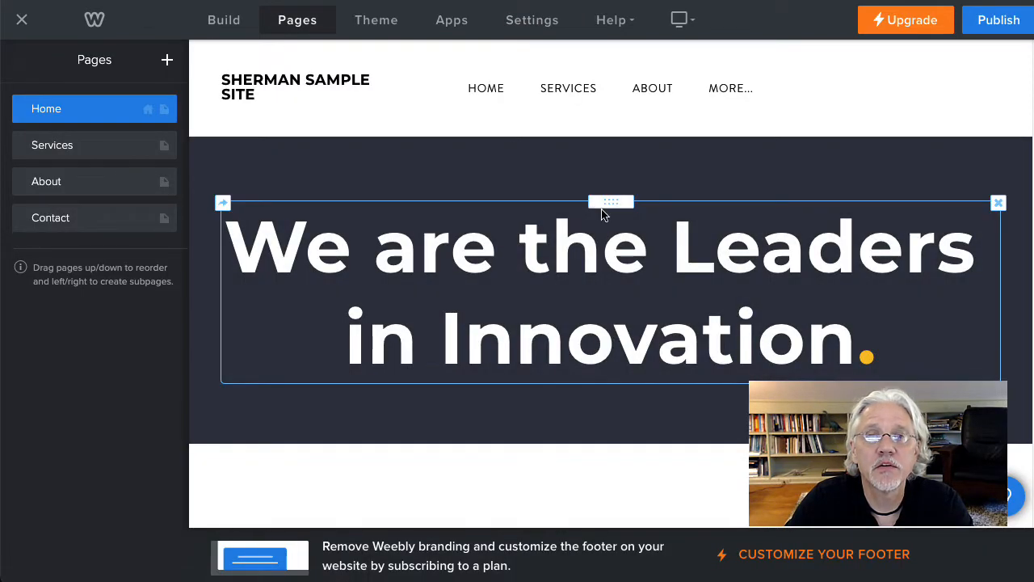
mouse_move(303, 85)
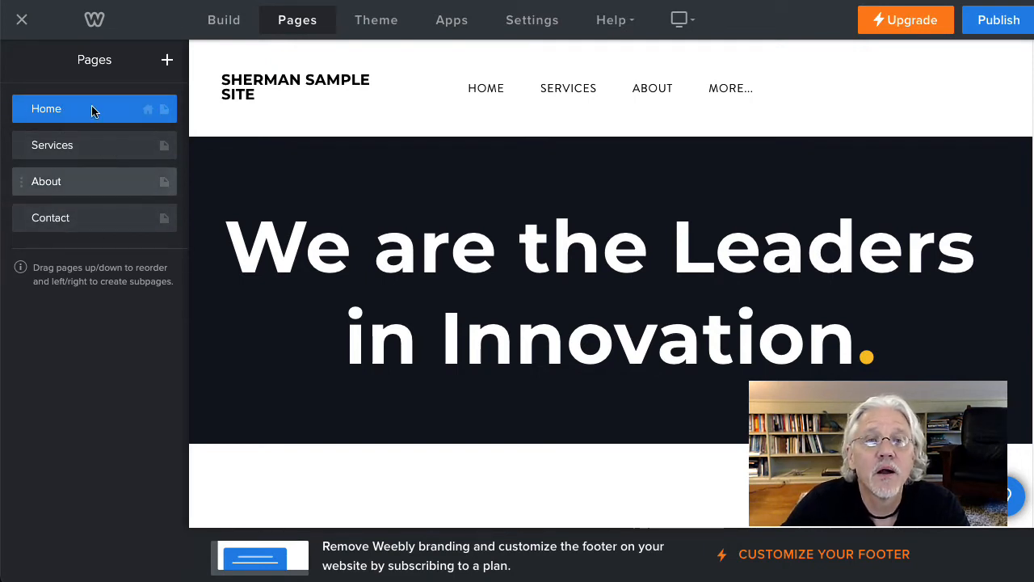
left_click(53, 148)
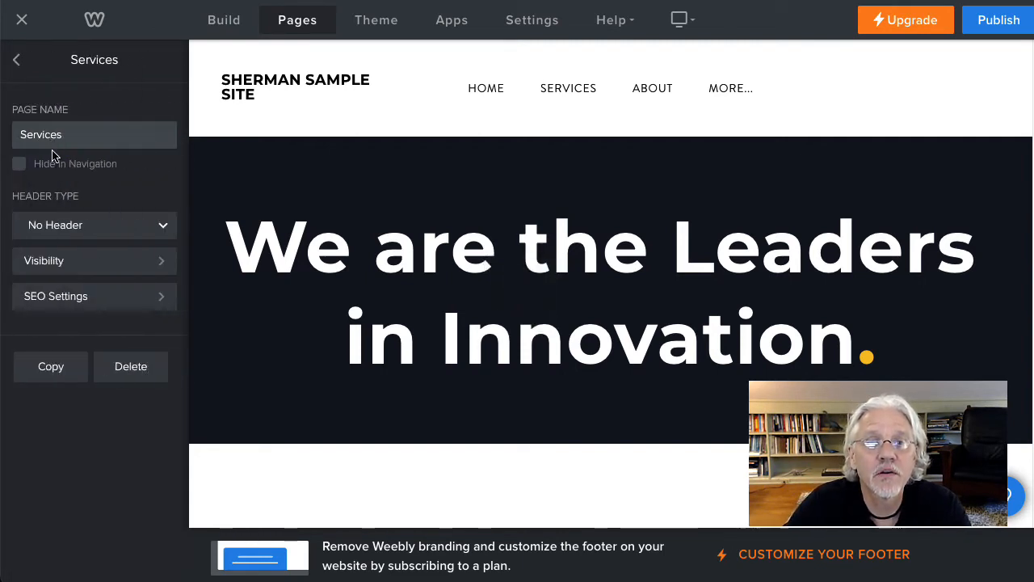
left_click(141, 366)
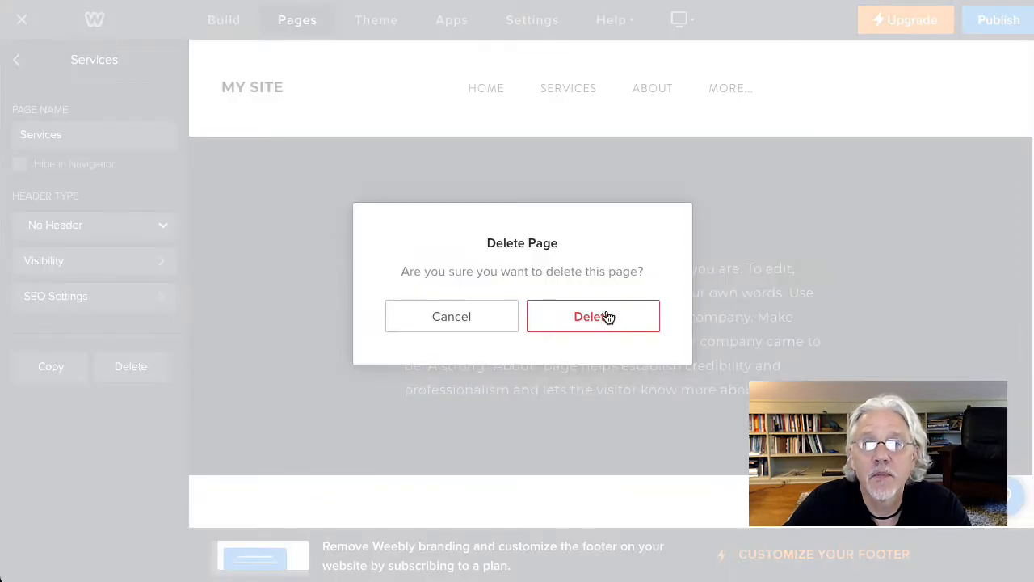
left_click(607, 314)
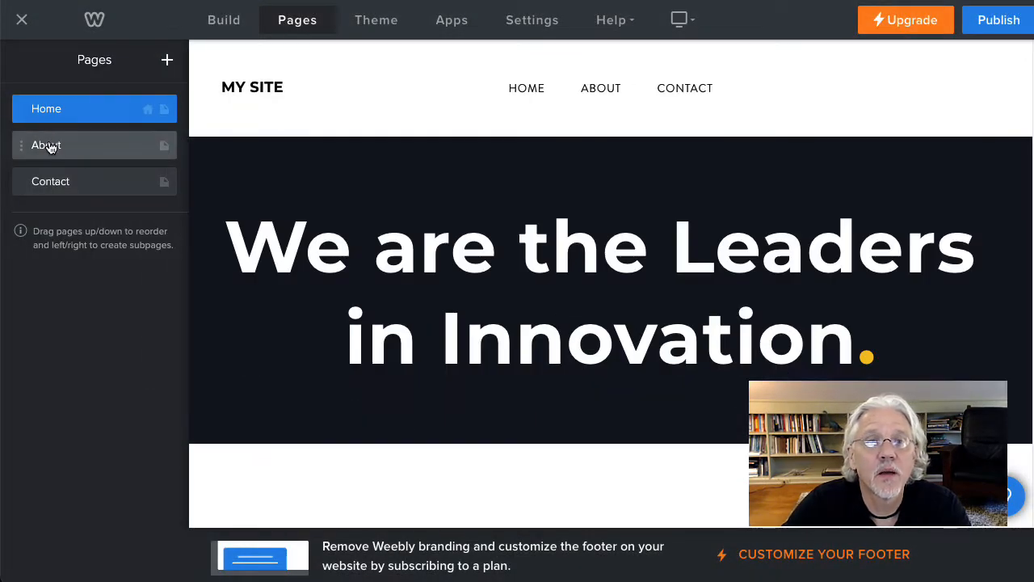
Step: Delete the About page from the site
left_click(53, 146)
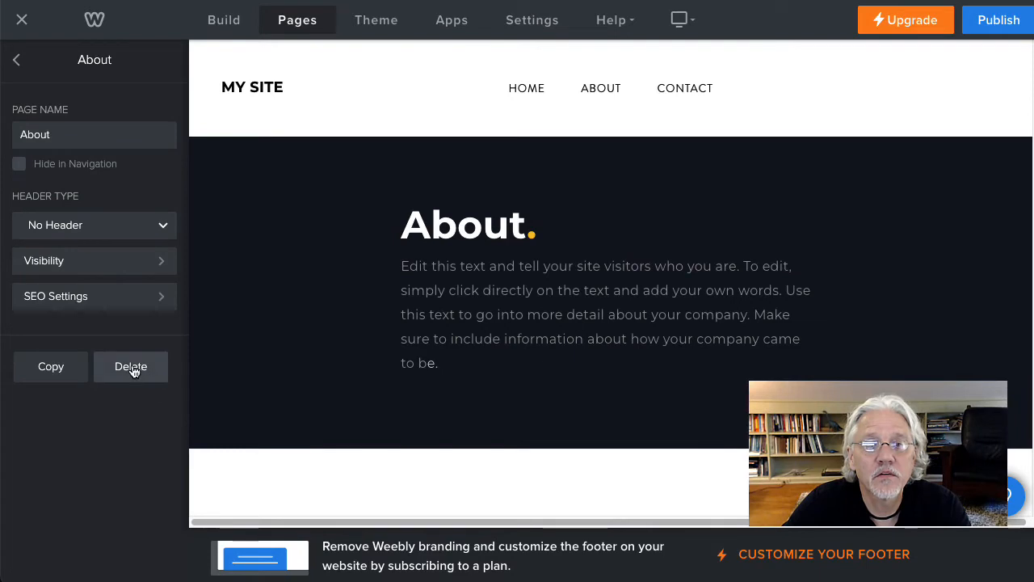
left_click(132, 366)
left_click(579, 310)
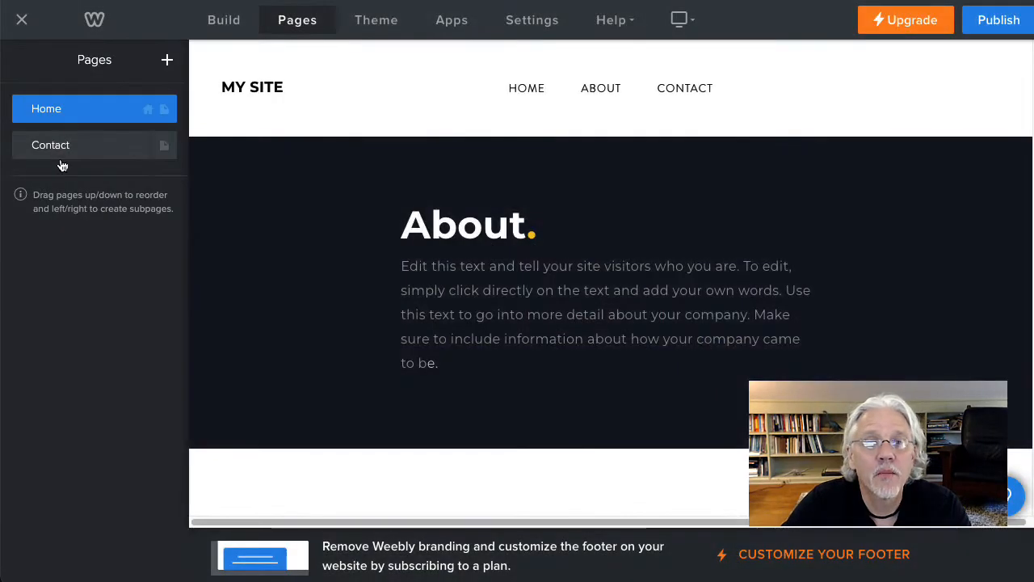
Step: Delete the Contact page, keeping only the Home page
left_click(81, 143)
left_click(153, 370)
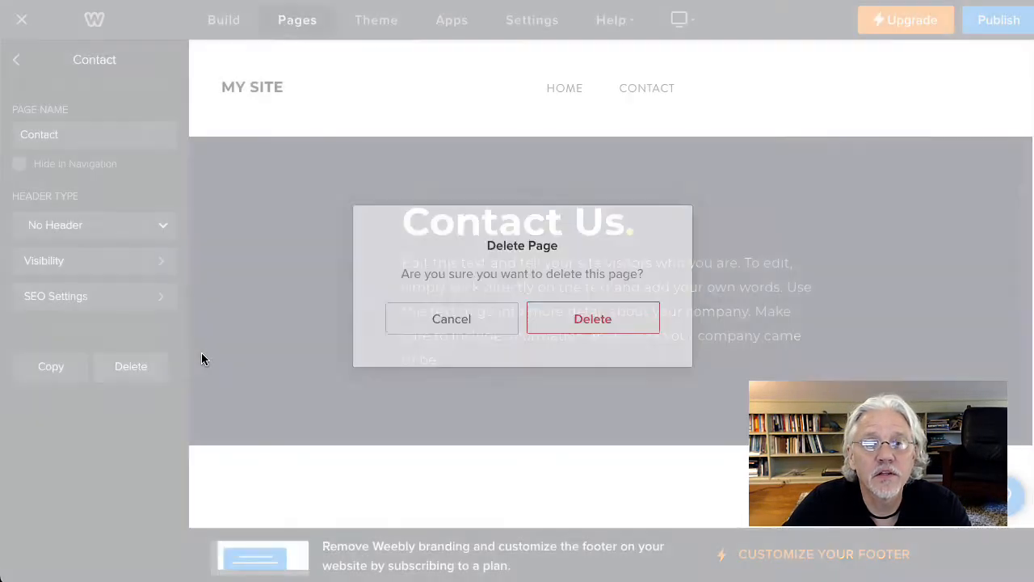
left_click(596, 316)
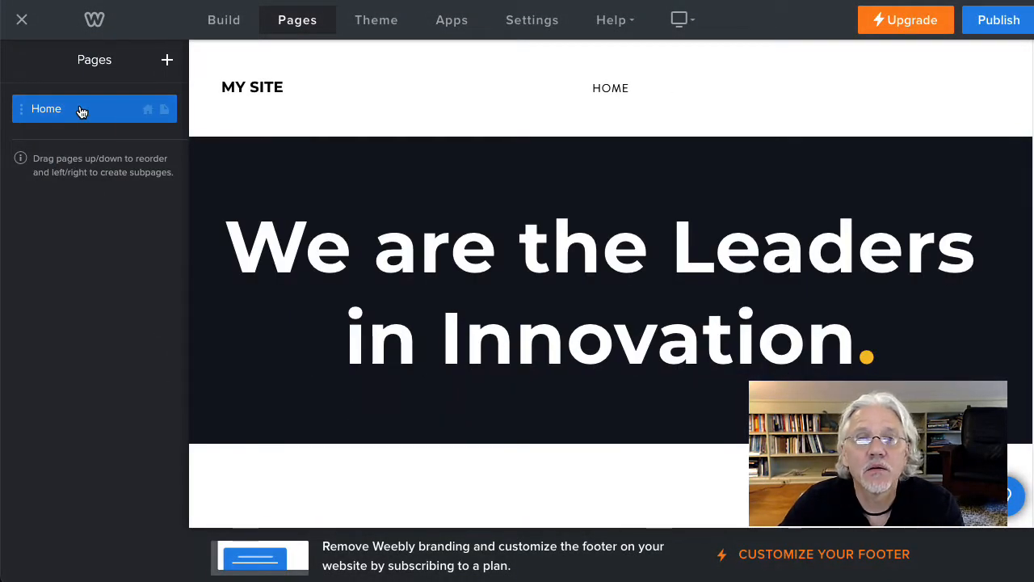
Step: Save the custom site title again in the general settings so it replaces "MY SITE" in the header
mouse_move(261, 88)
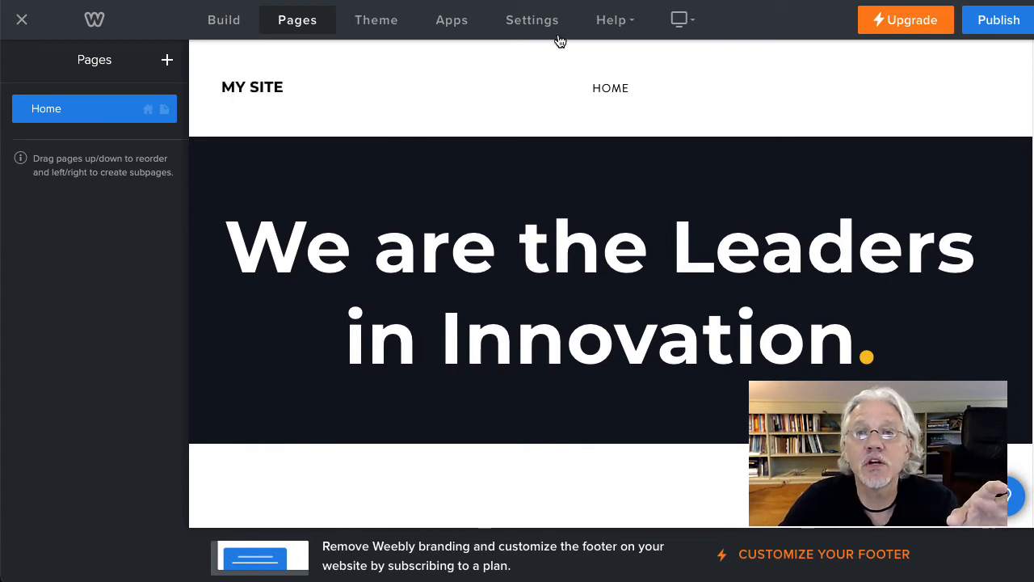
left_click(533, 23)
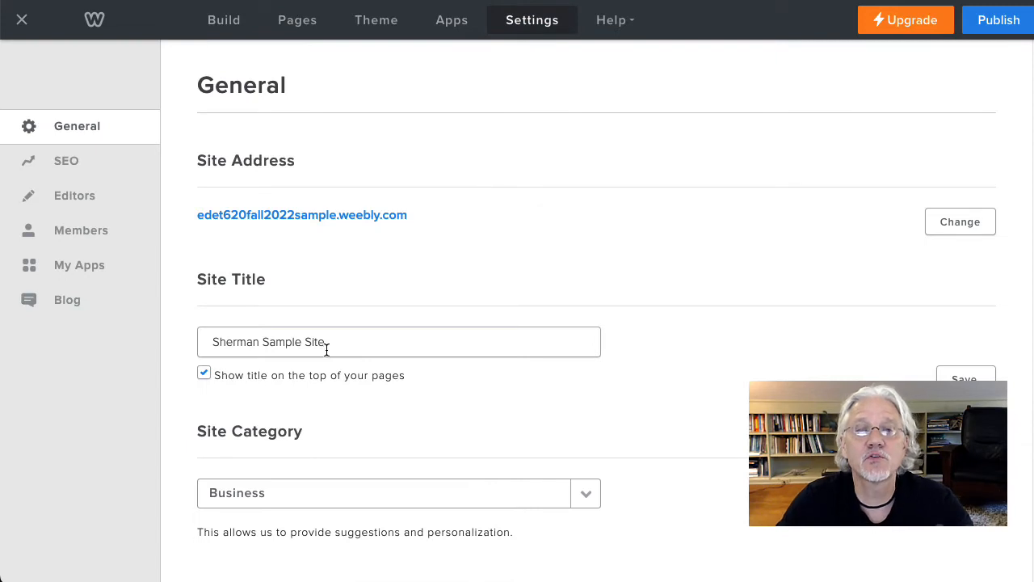
scroll(471, 314, "down", 1)
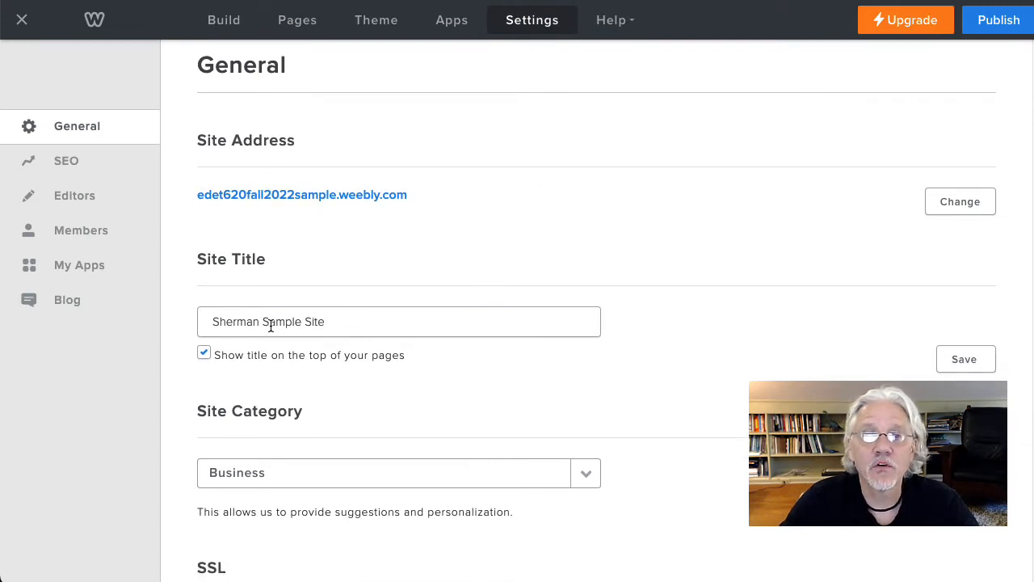
left_click(962, 359)
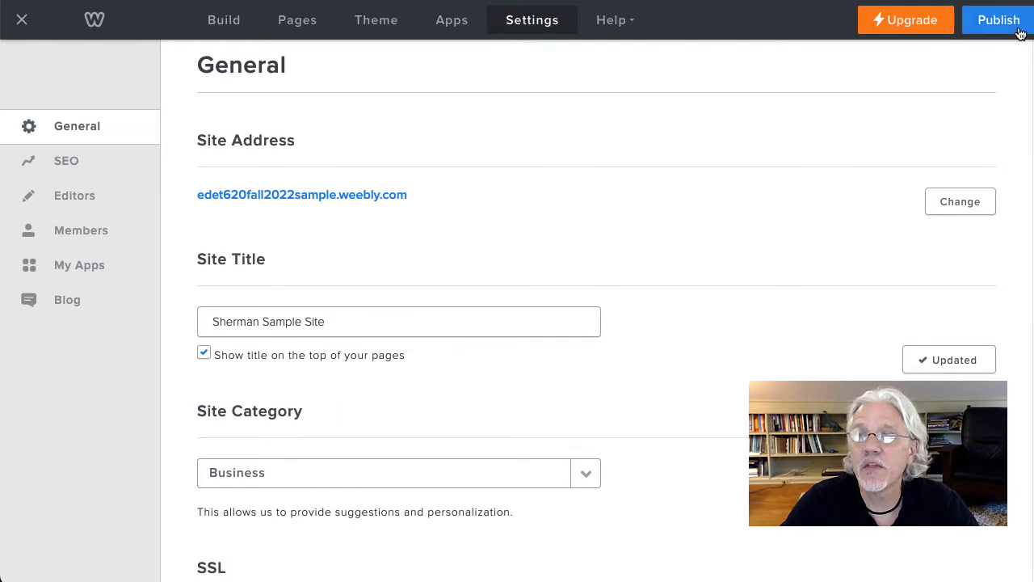
Step: Publish the website and check its live home page at edet620fall2022sample.weebly.com, returning to the page editor
left_click(991, 22)
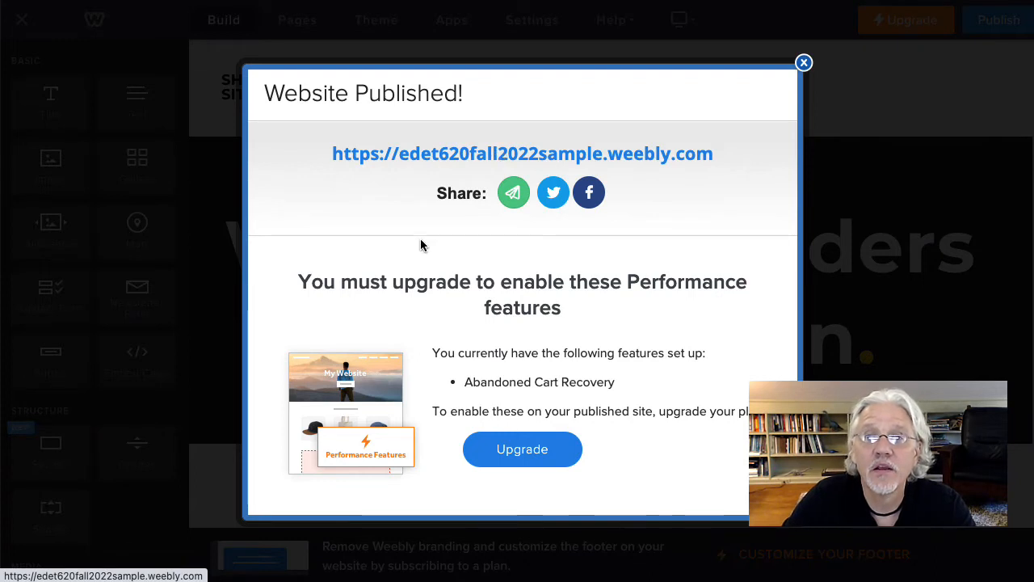
left_click(439, 154)
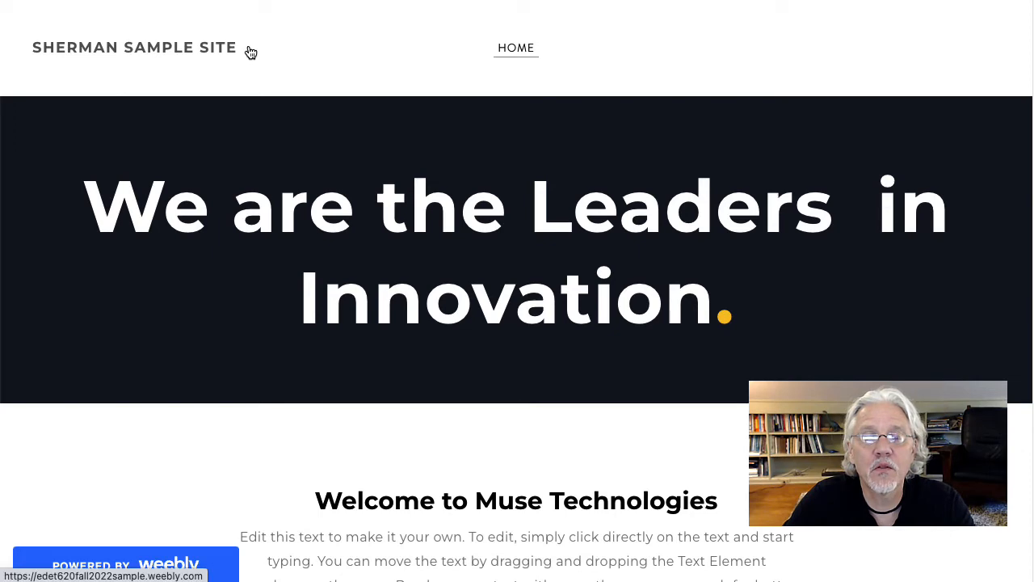
scroll(590, 323, "down", 4)
scroll(700, 289, "up", 4)
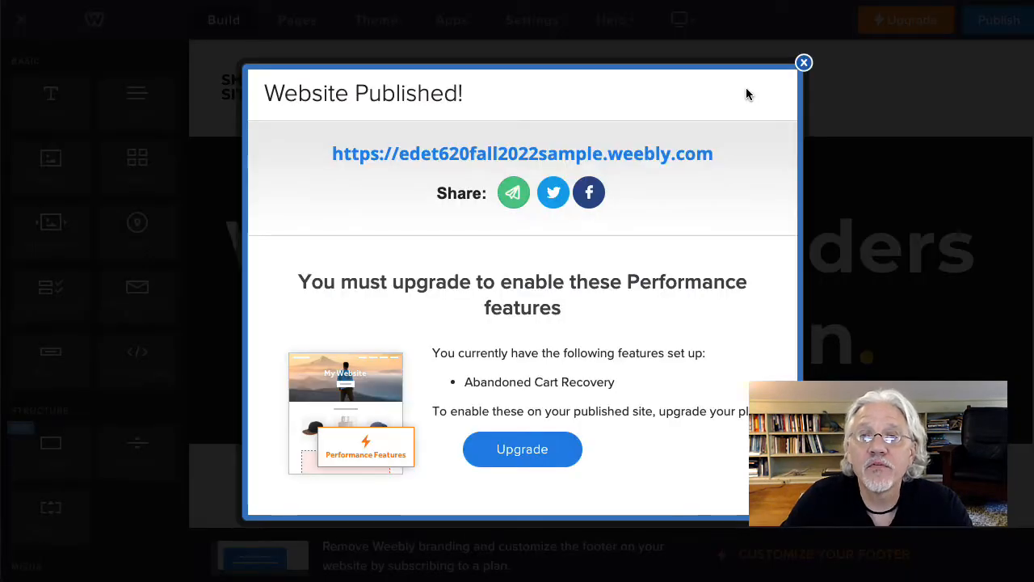
left_click(803, 63)
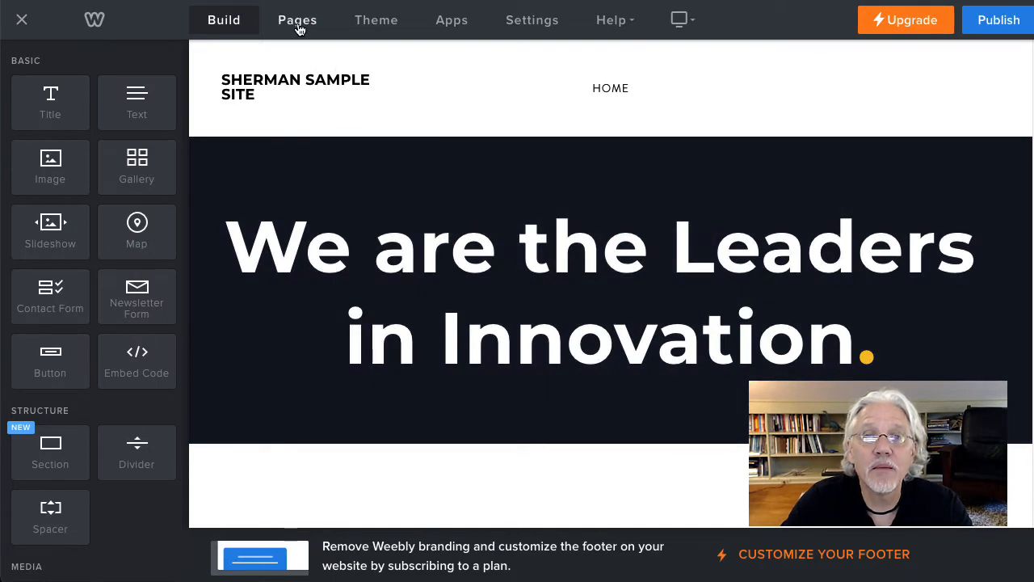
Step: Add a non-clickable menu named "Me & My Students" to the site's pages
left_click(298, 25)
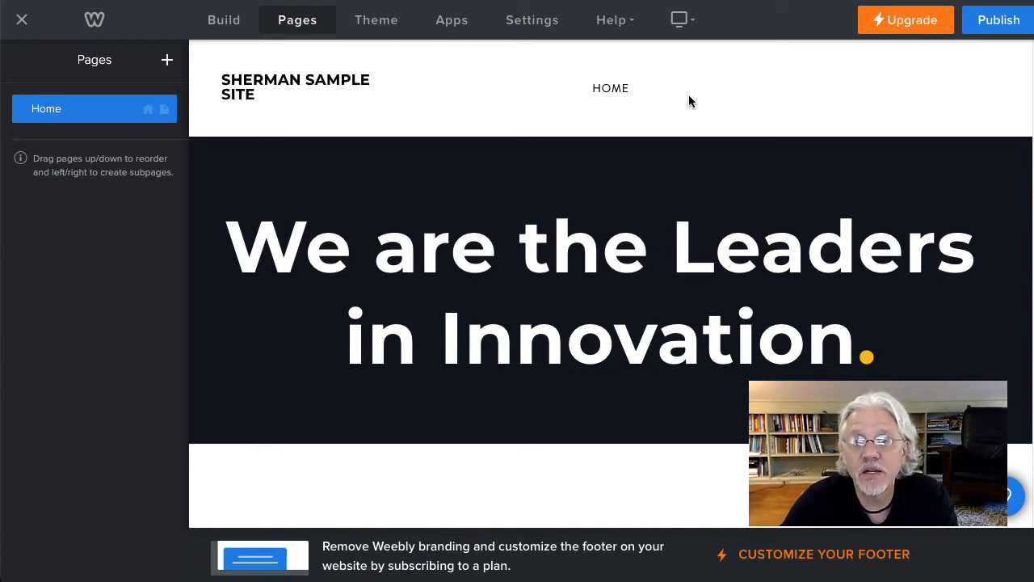
left_click(167, 61)
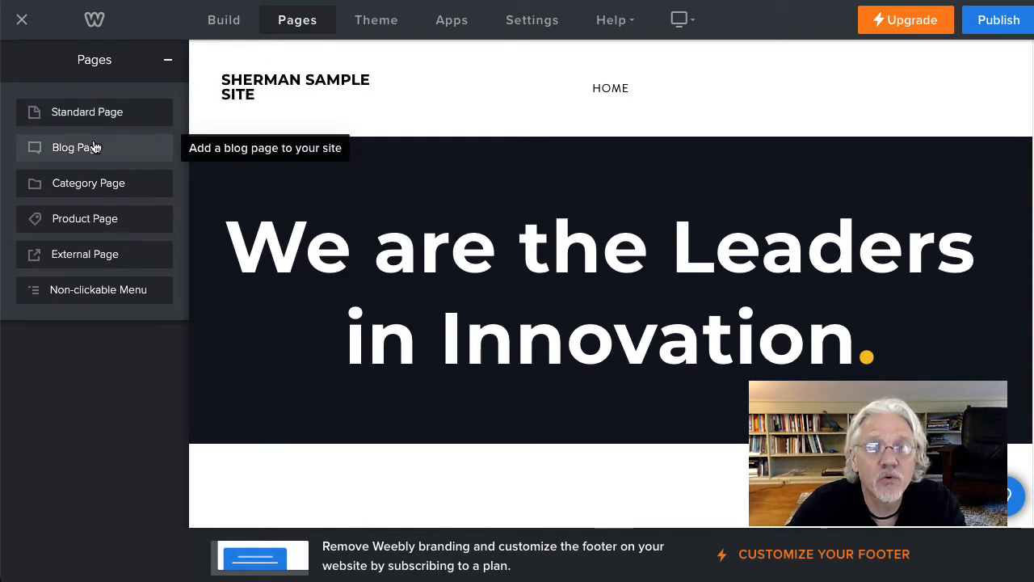
left_click(84, 291)
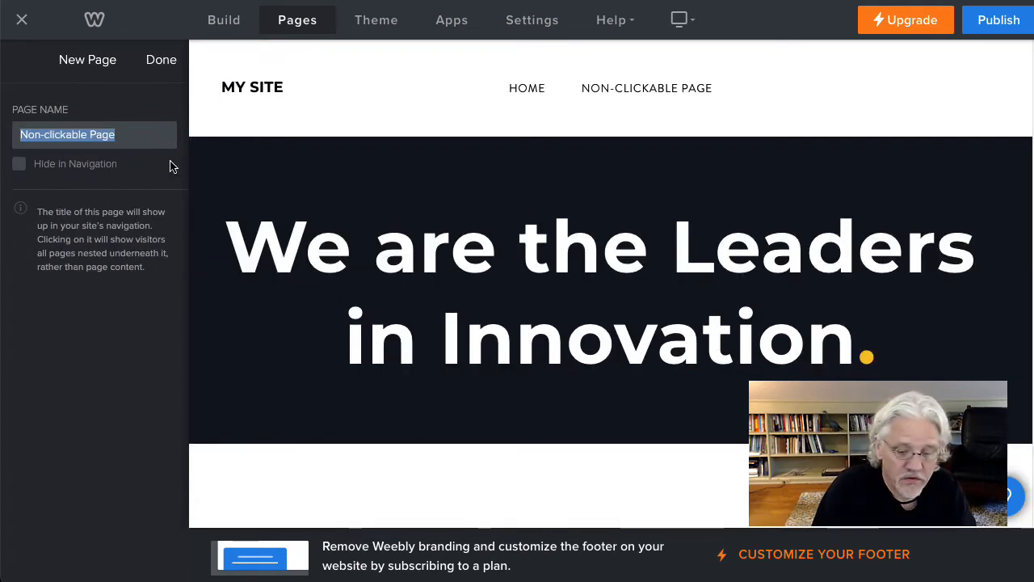
type("Me ")
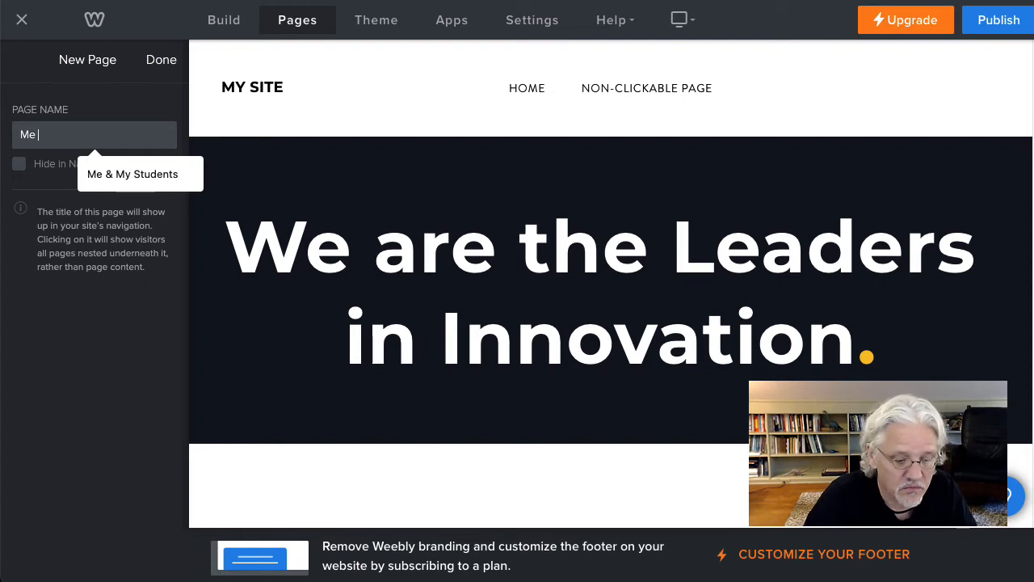
type("& ")
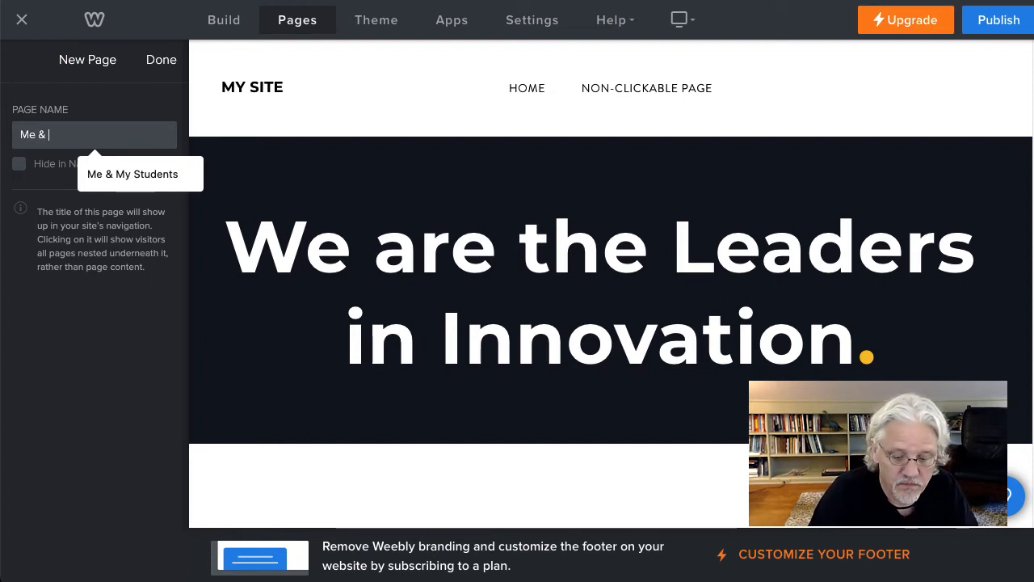
type("My Stuydents")
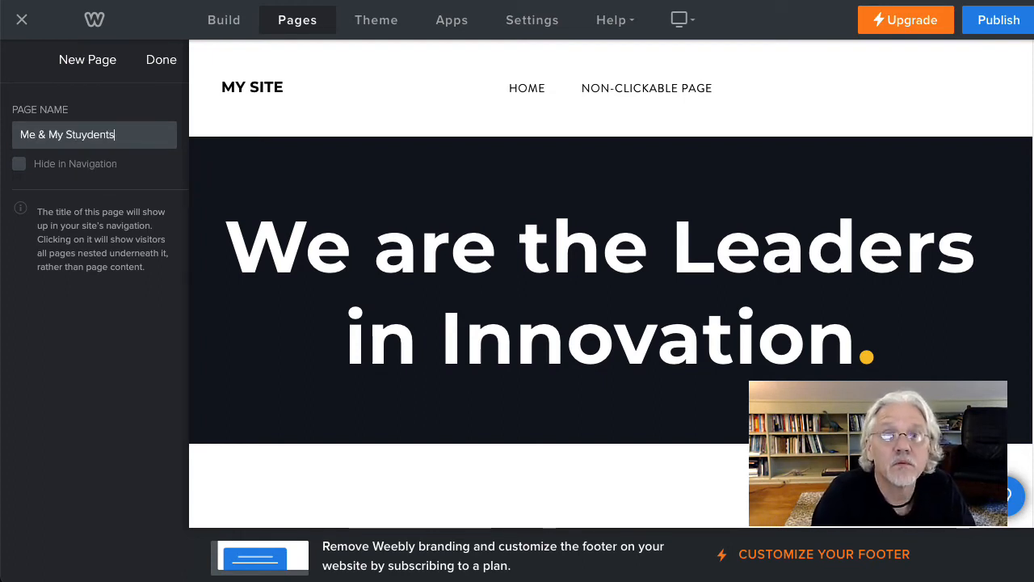
key("BackSpace")
key("BackSpace")
key("BackSpace")
type("dents")
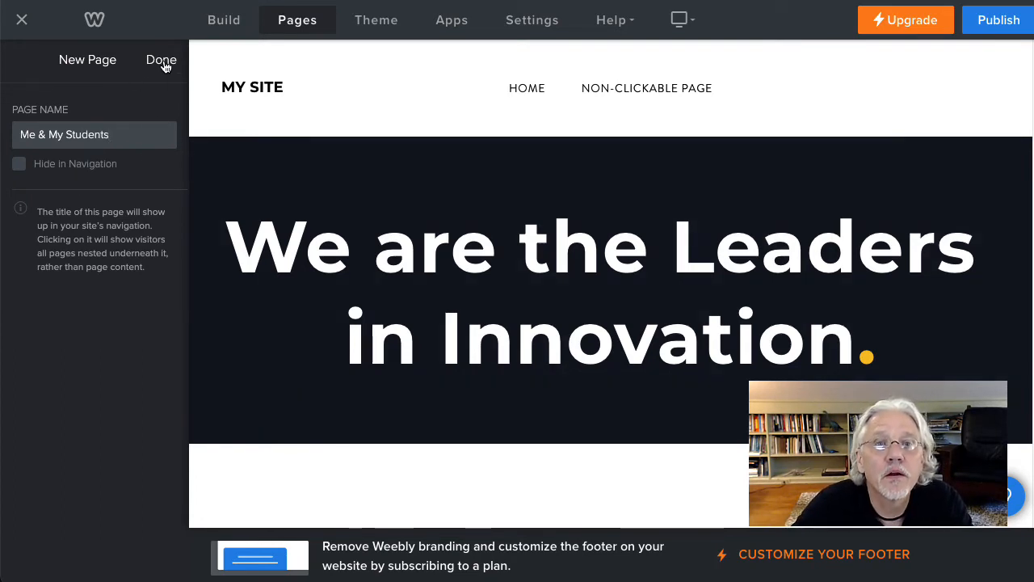
left_click(162, 61)
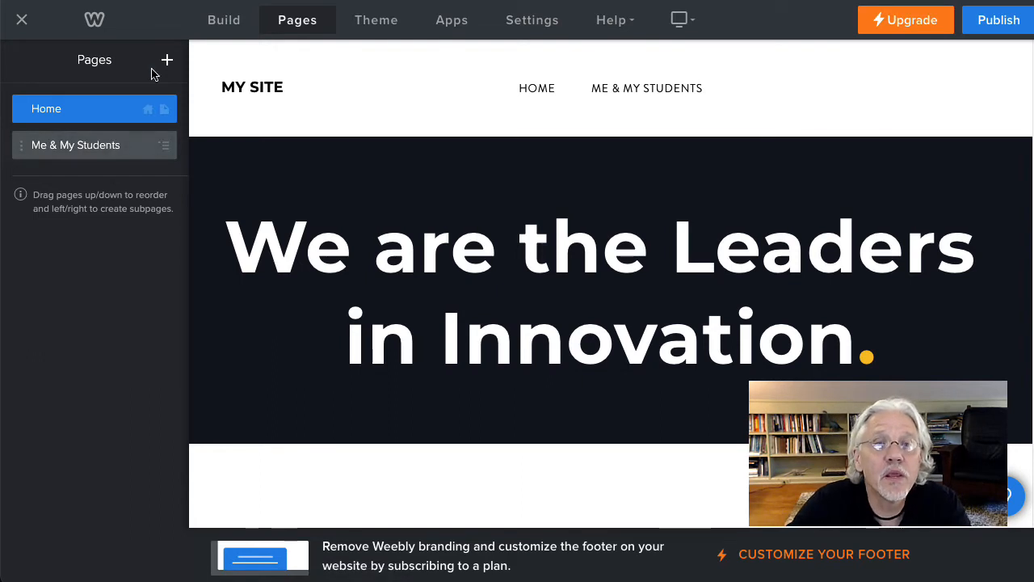
Step: Add a second non-clickable menu named "Community Building" to the site's pages
left_click(168, 62)
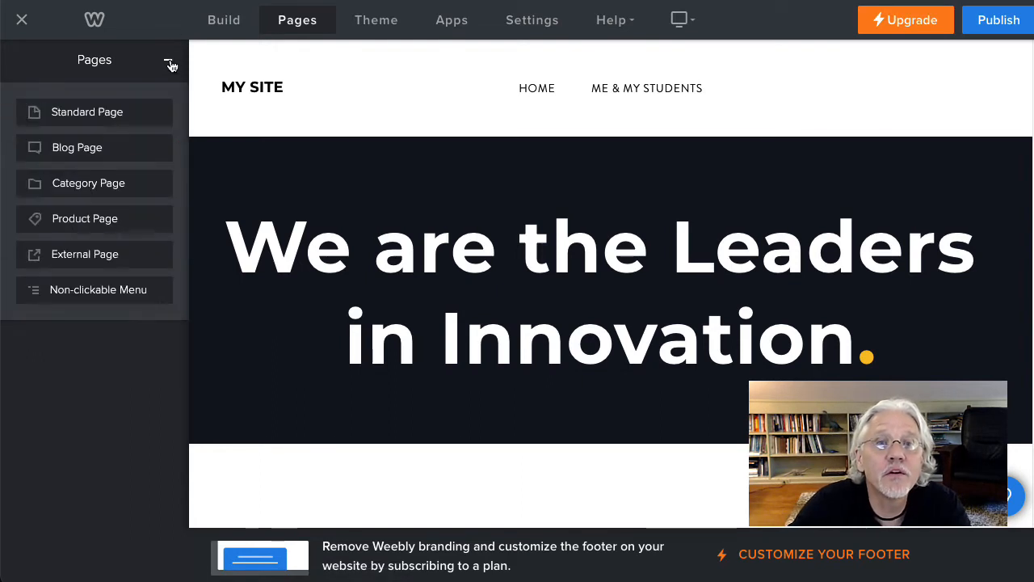
left_click(94, 298)
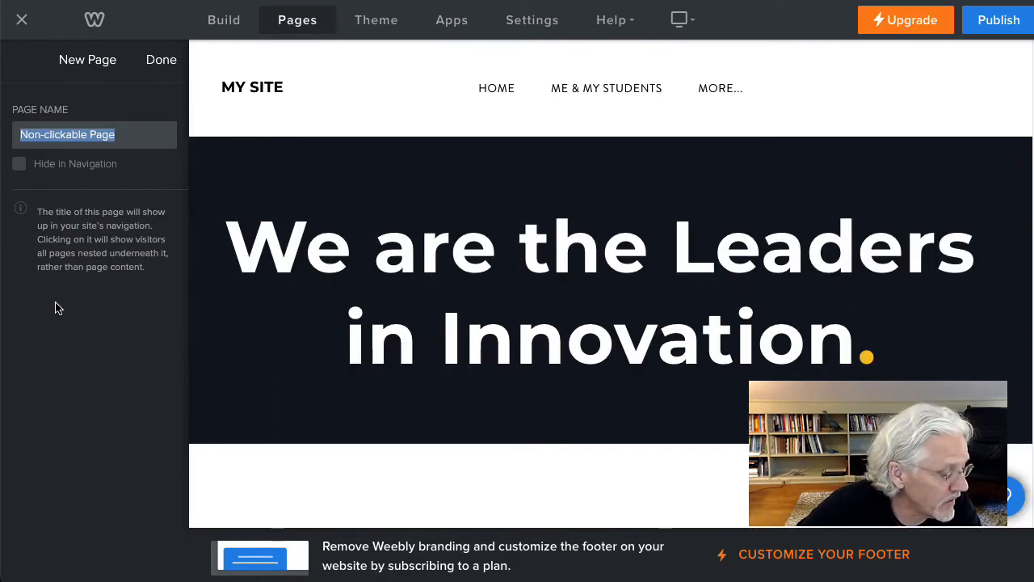
type("Community BUilding")
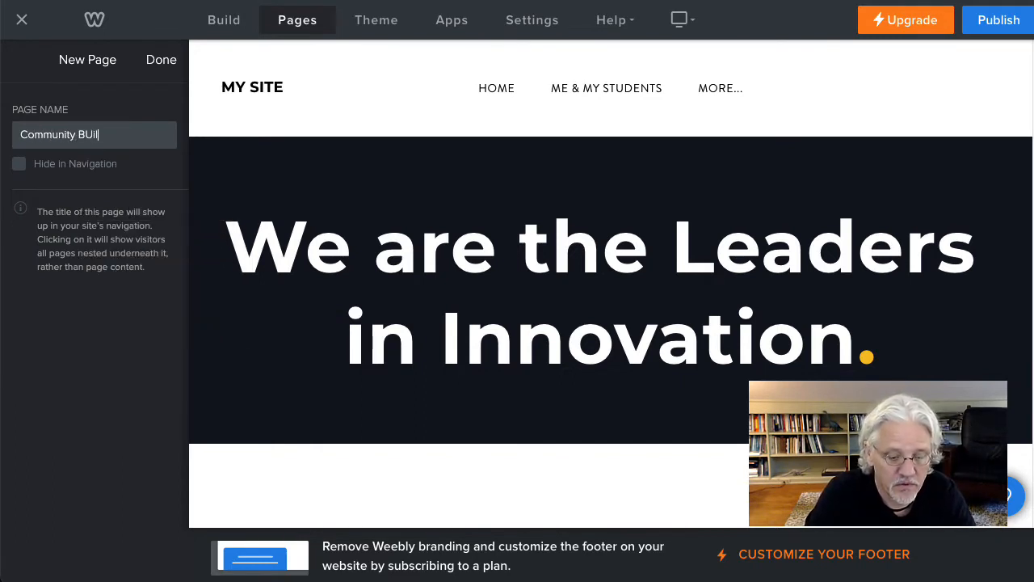
left_click(90, 134)
key("BackSpace")
type("u")
left_click(159, 65)
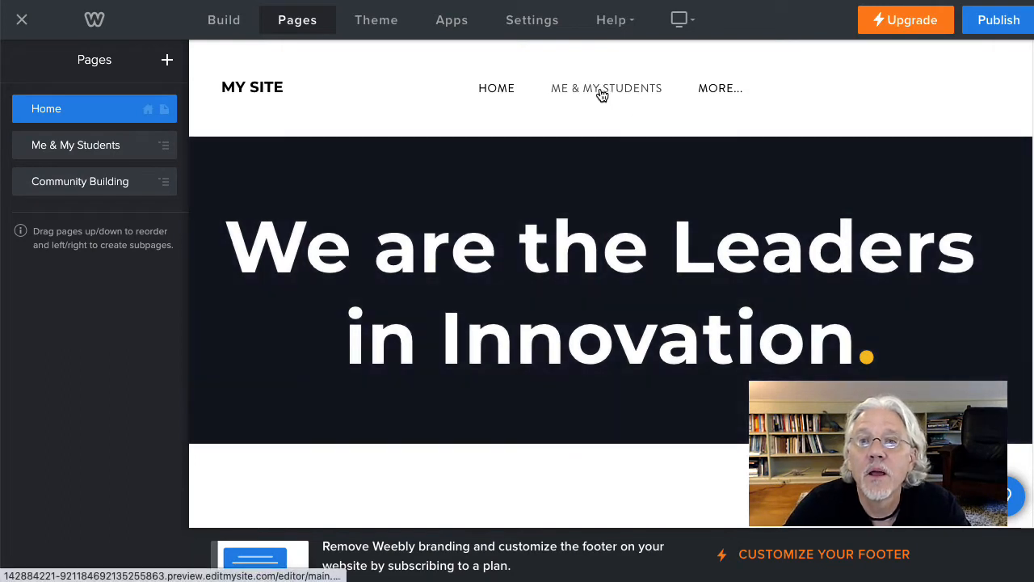
Step: Turn off grouping excess pages under "More..." in the general settings and publish the website
mouse_move(724, 98)
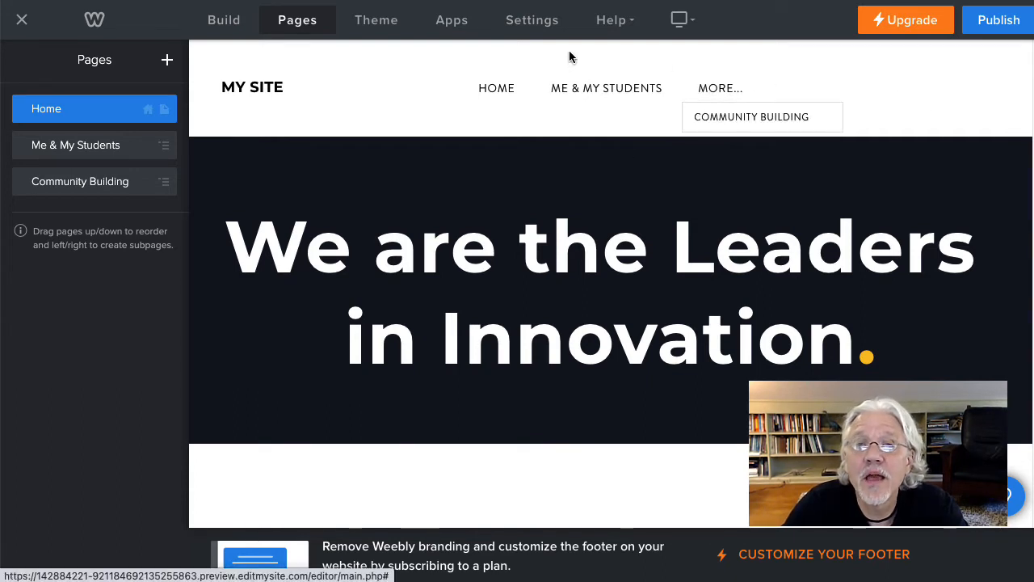
left_click(530, 25)
scroll(527, 365, "down", 6)
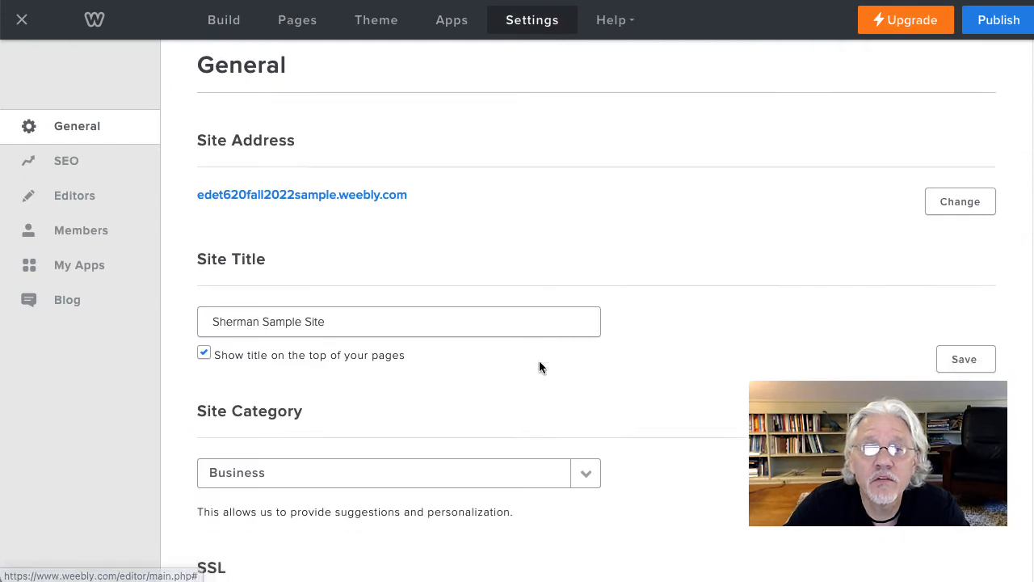
scroll(553, 362, "down", 1)
left_click(205, 402)
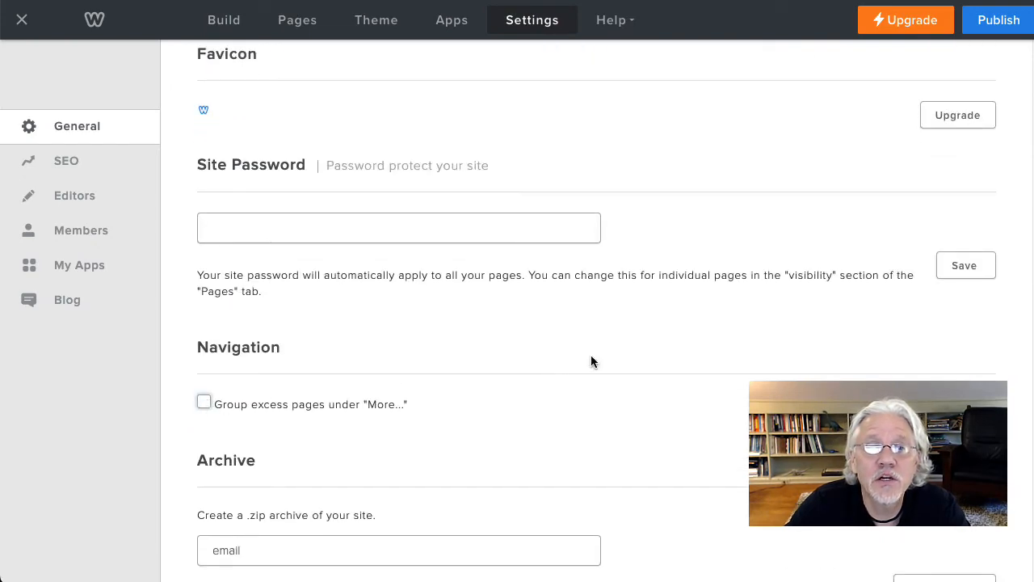
left_click(996, 33)
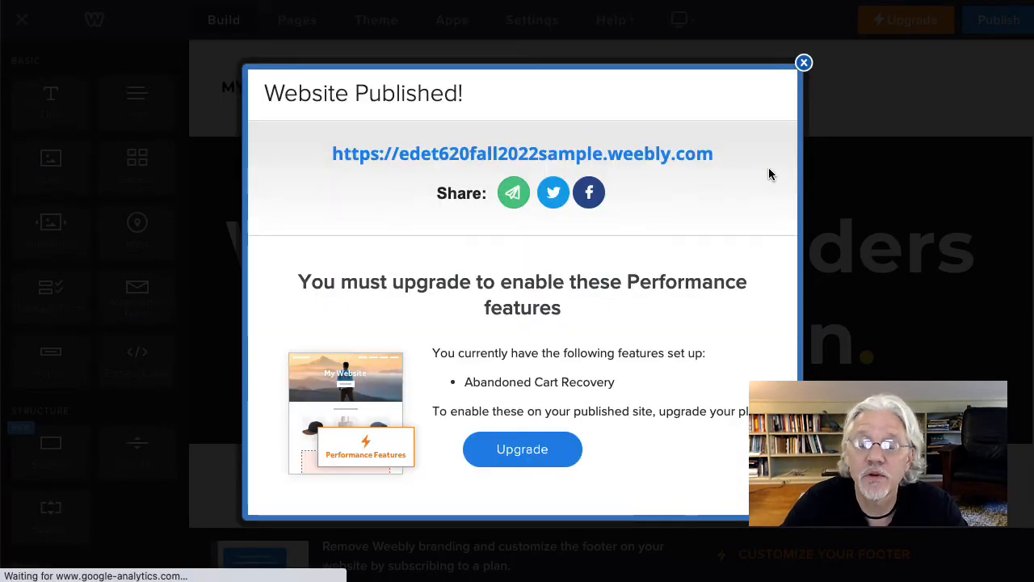
left_click(804, 63)
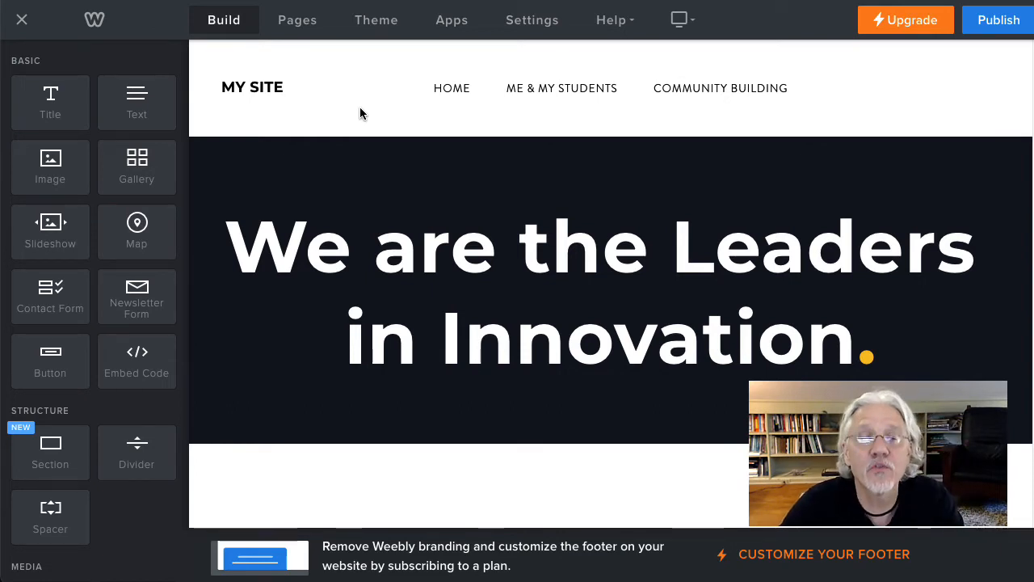
Step: Add a third non-clickable menu named "Instructional Support" to the site's pages
left_click(297, 24)
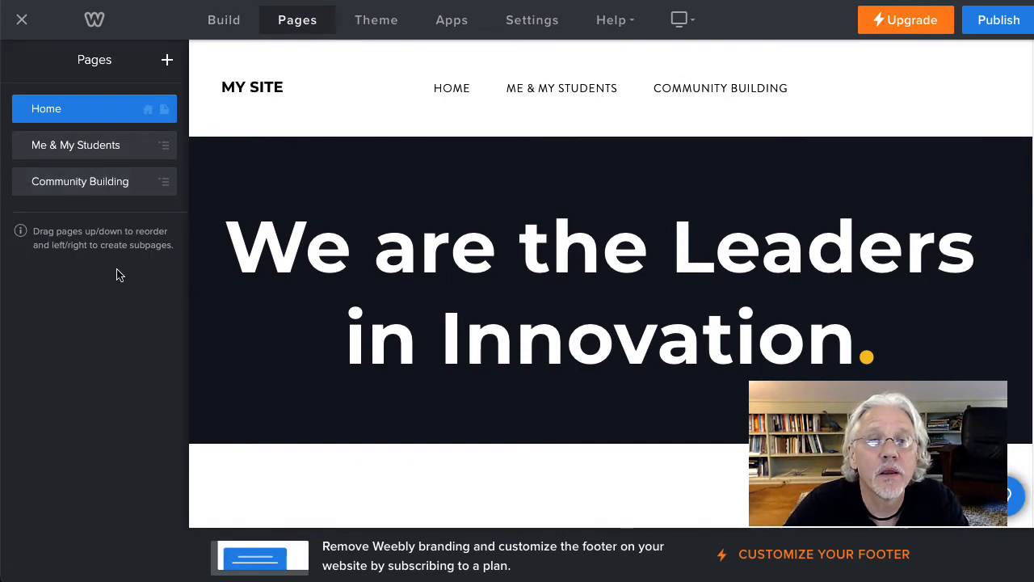
left_click(166, 59)
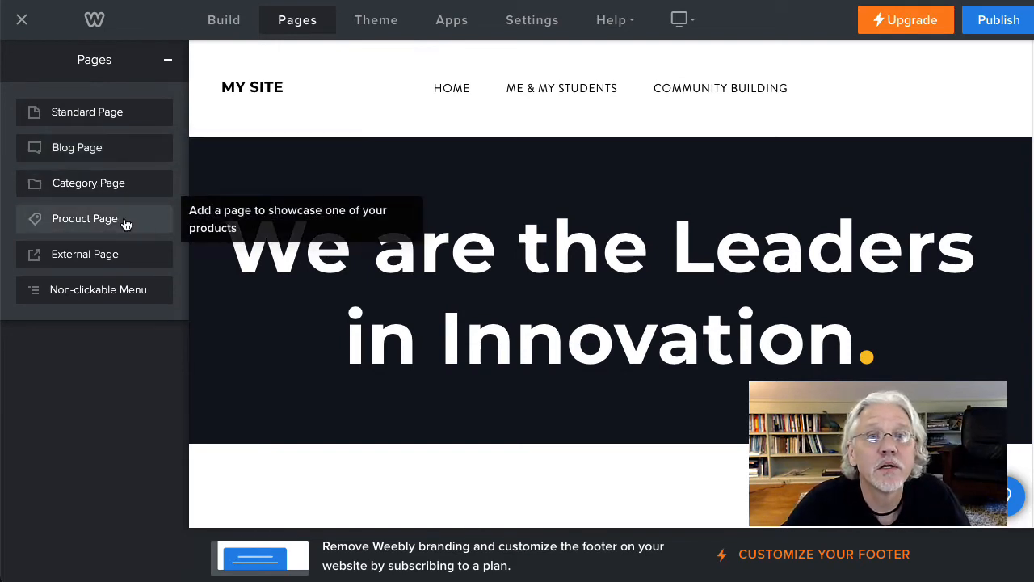
left_click(88, 290)
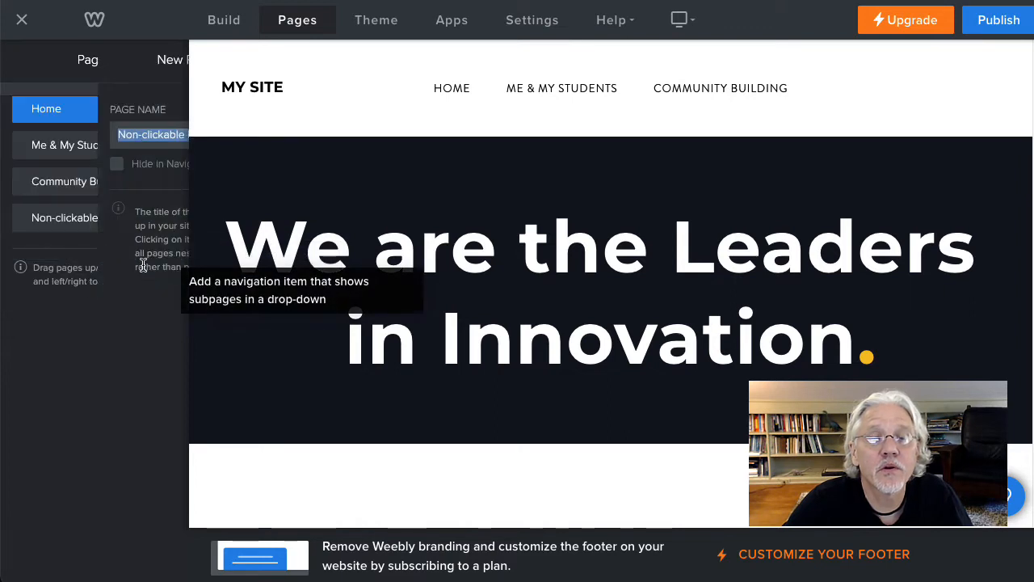
type("Instructional Support")
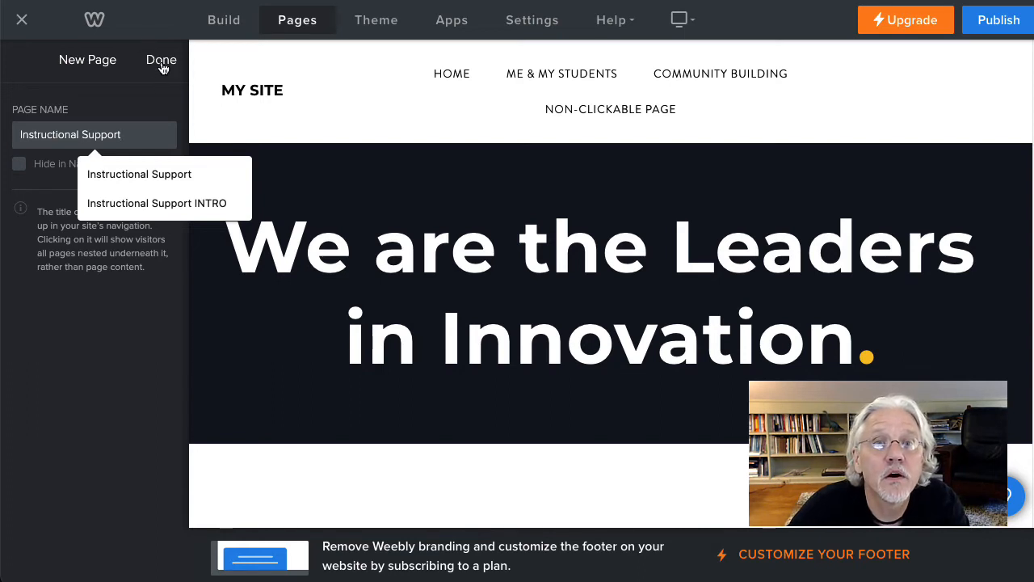
left_click(161, 62)
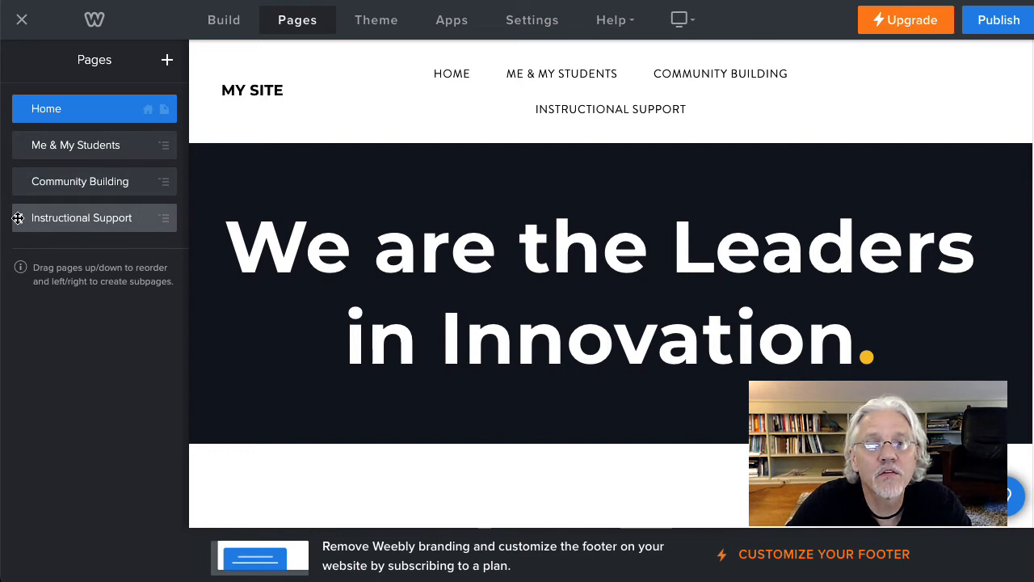
Step: Try placing Instructional Support above Community Building in the page order, and move it back below
left_click_drag(19, 219, 20, 183)
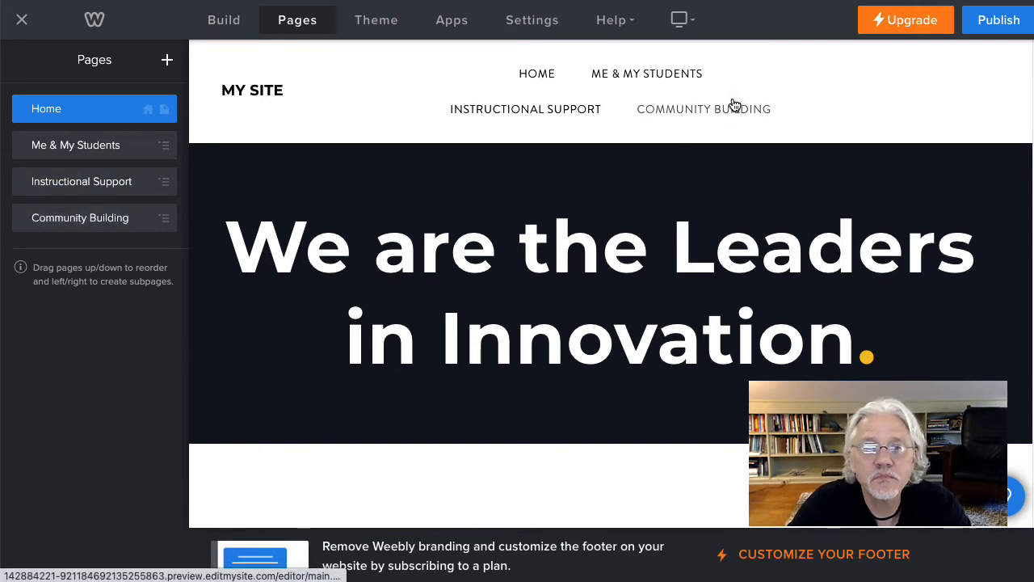
left_click_drag(23, 181, 25, 218)
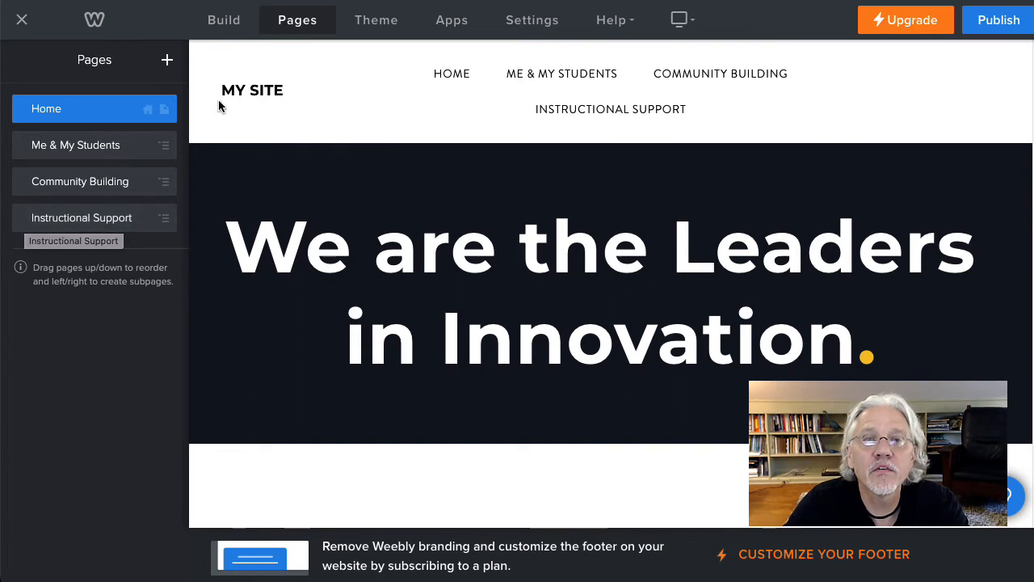
Step: Publish the website and check the header title and navigation on its live home page, returning to the page editor
mouse_move(263, 96)
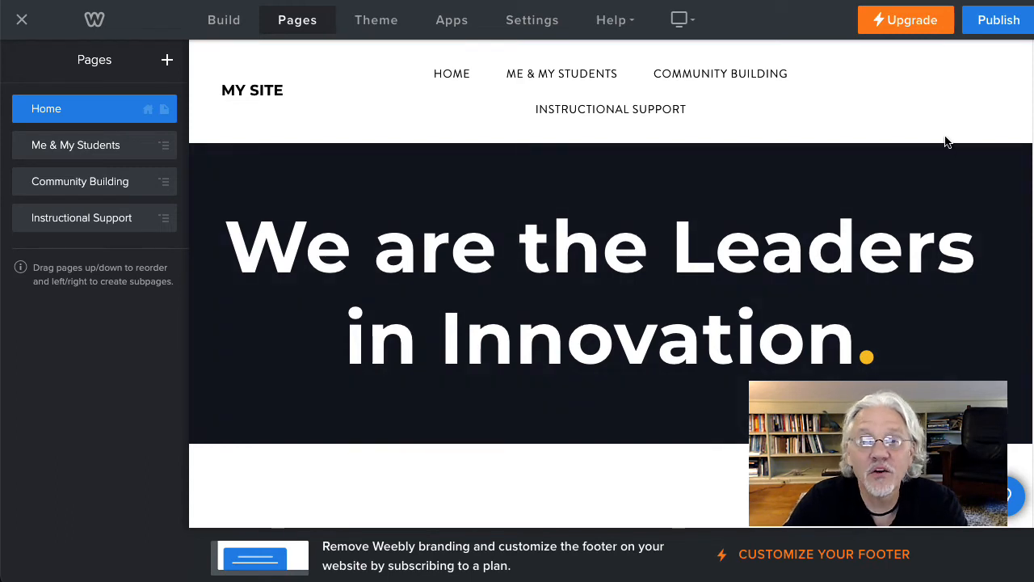
left_click(999, 20)
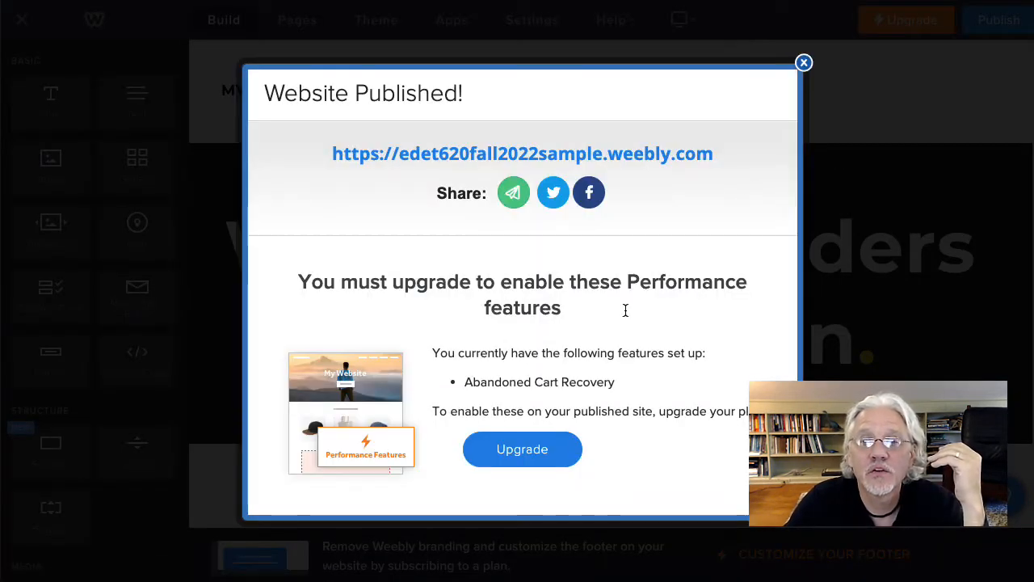
left_click(651, 157)
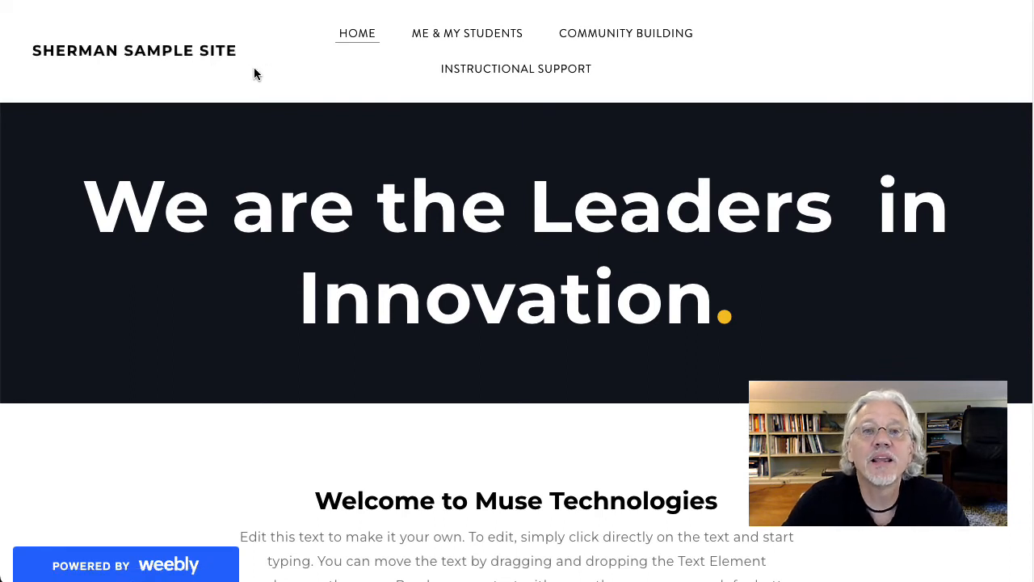
key("ctrl+shift+Tab")
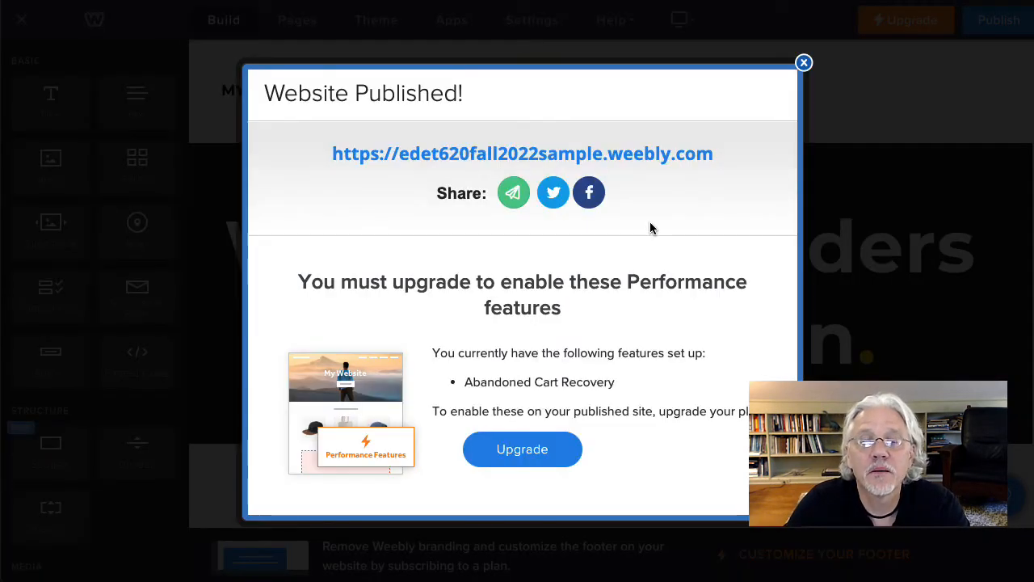
left_click(804, 63)
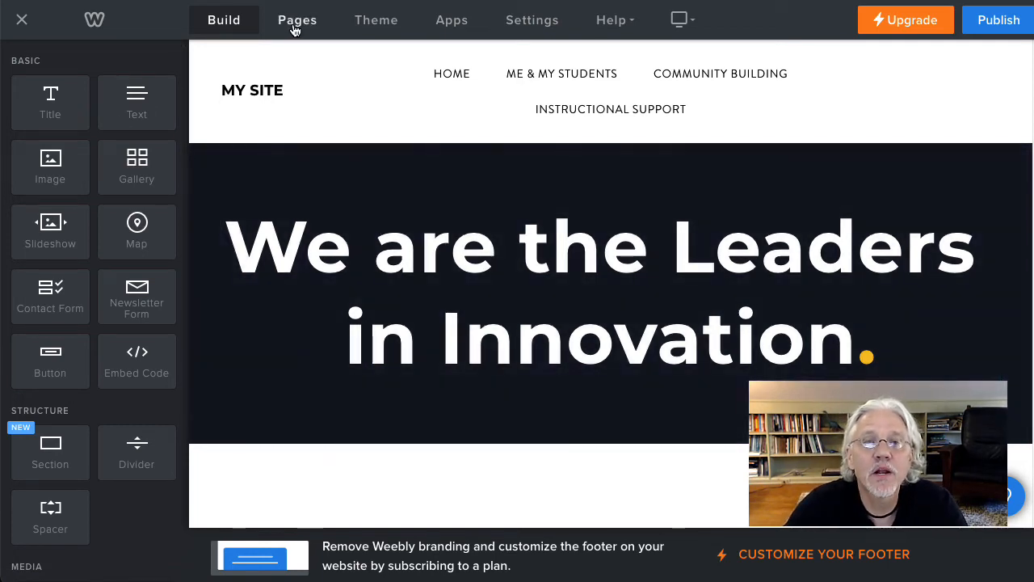
Step: Add a standard page named "E.J.J. Reflections" and set its header type to No Header
left_click(296, 25)
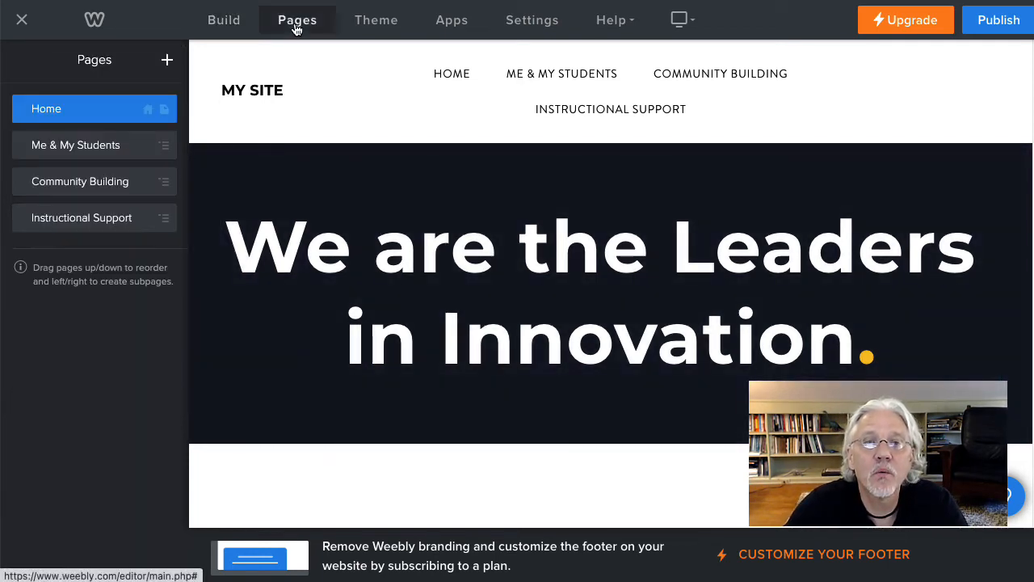
left_click(168, 61)
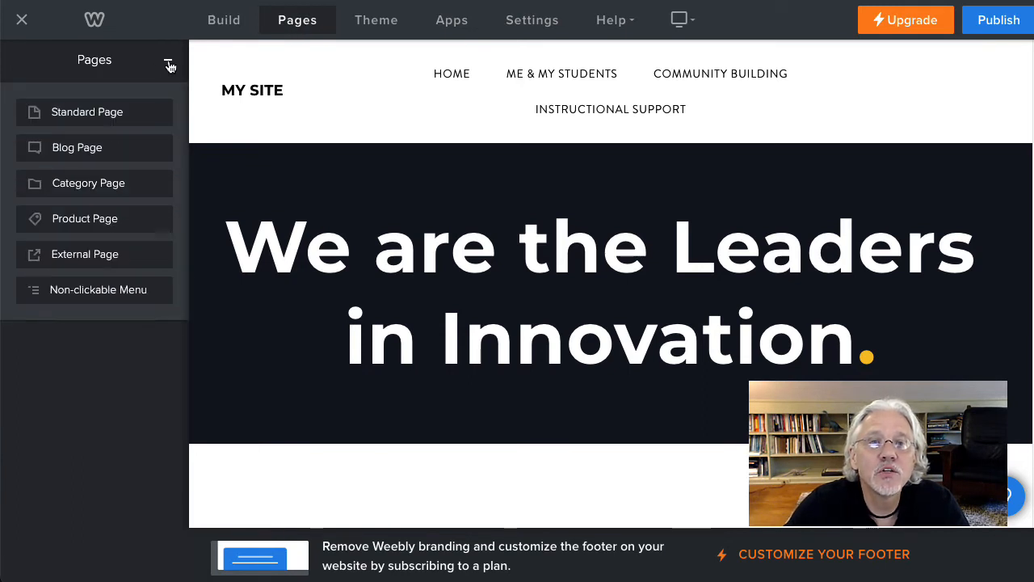
left_click(101, 115)
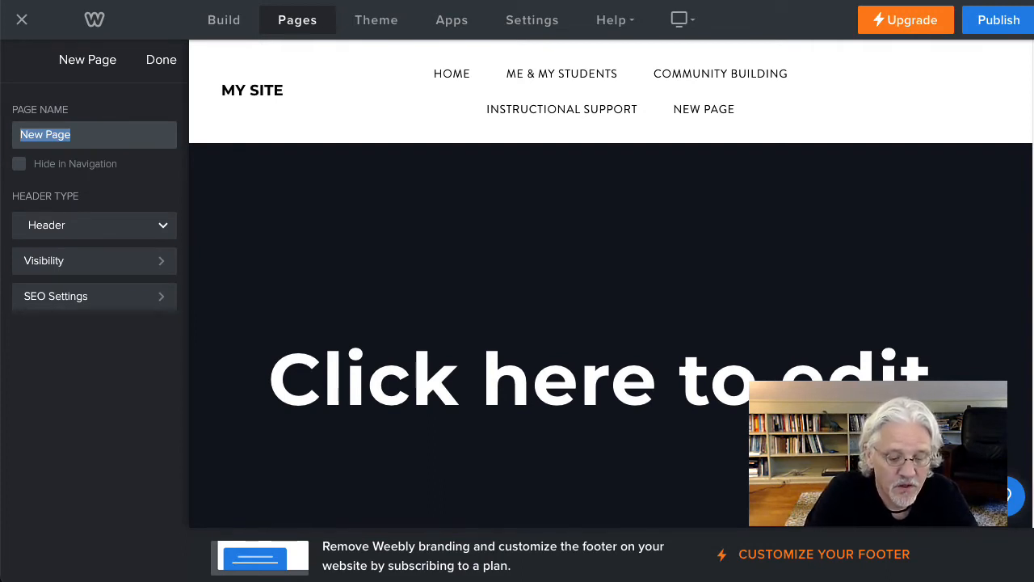
type("E.J.J.")
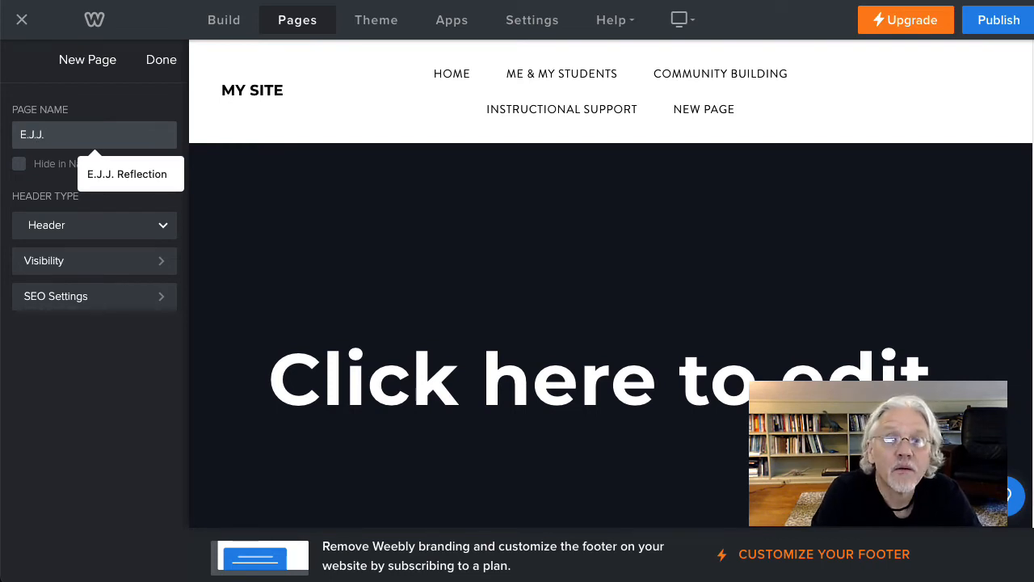
type("Reflections")
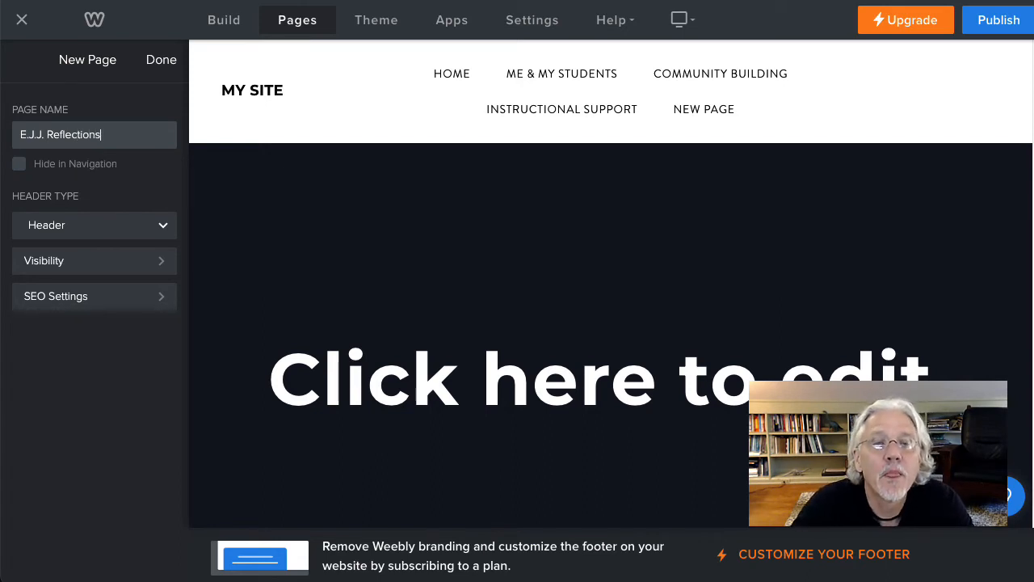
left_click(64, 229)
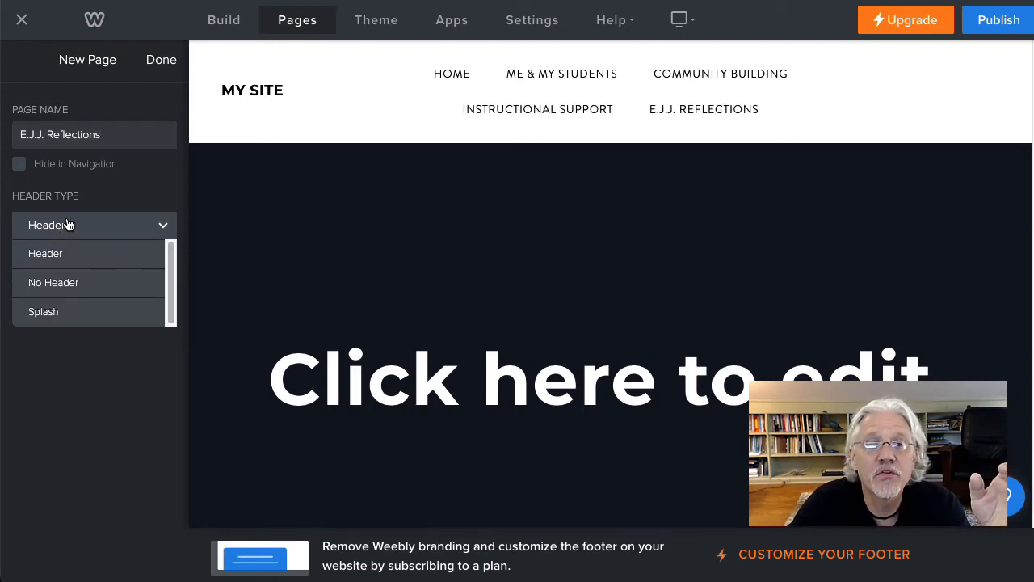
left_click(61, 285)
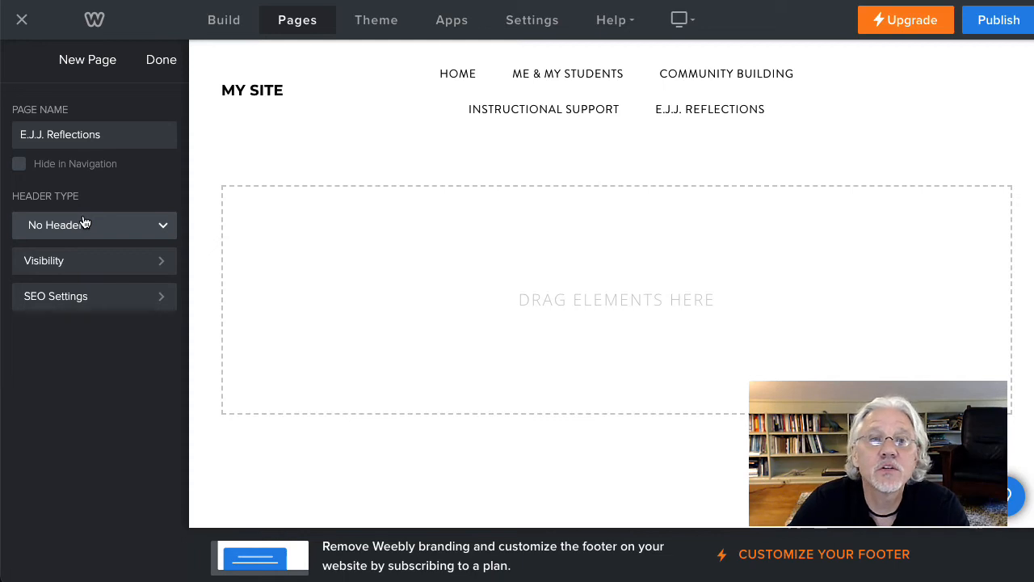
left_click(162, 61)
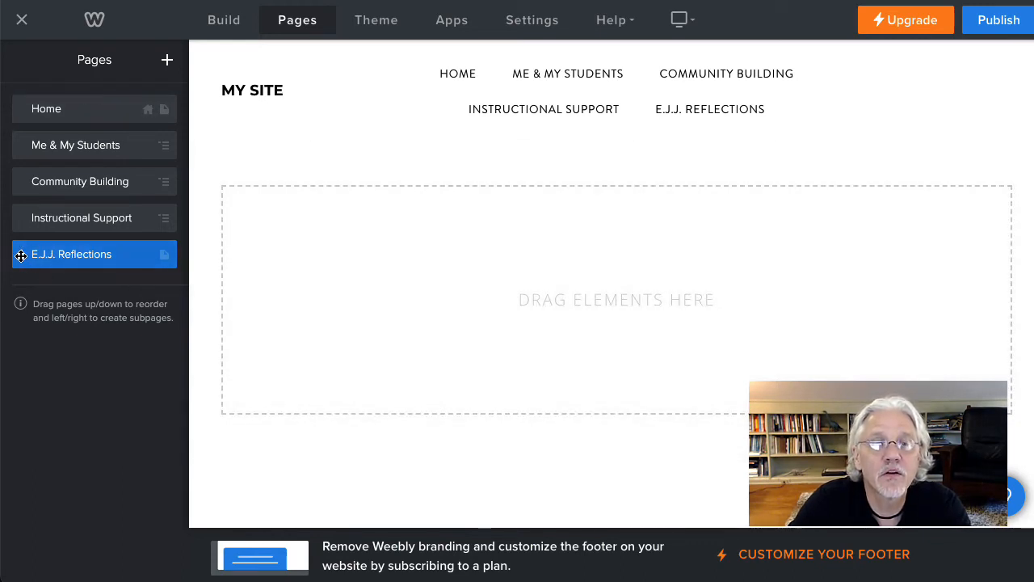
Step: Move the E.J.J. Reflections page directly below Me & My Students and nest it as a subpage of that menu
left_click_drag(21, 255, 20, 181)
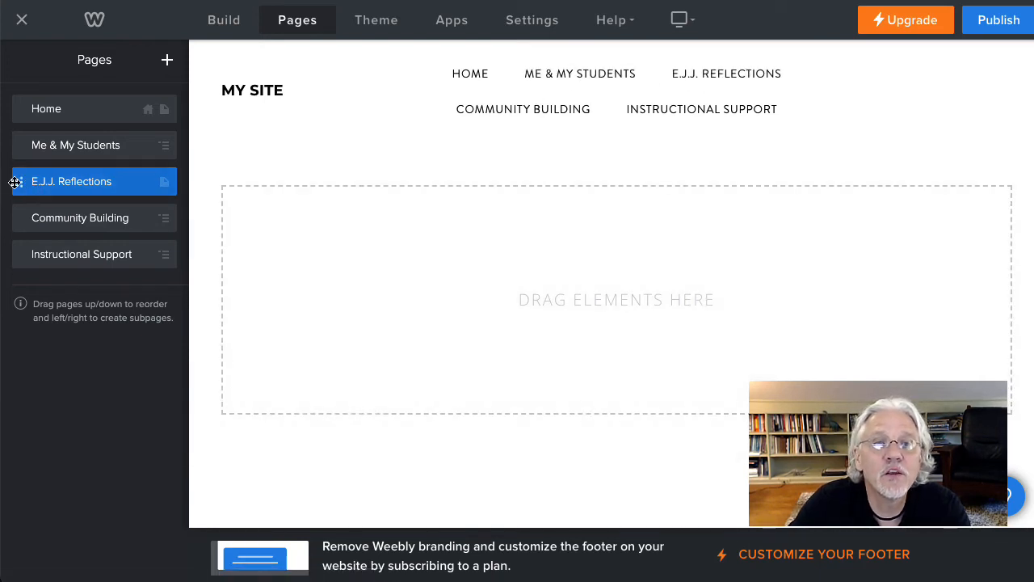
left_click_drag(20, 185, 46, 180)
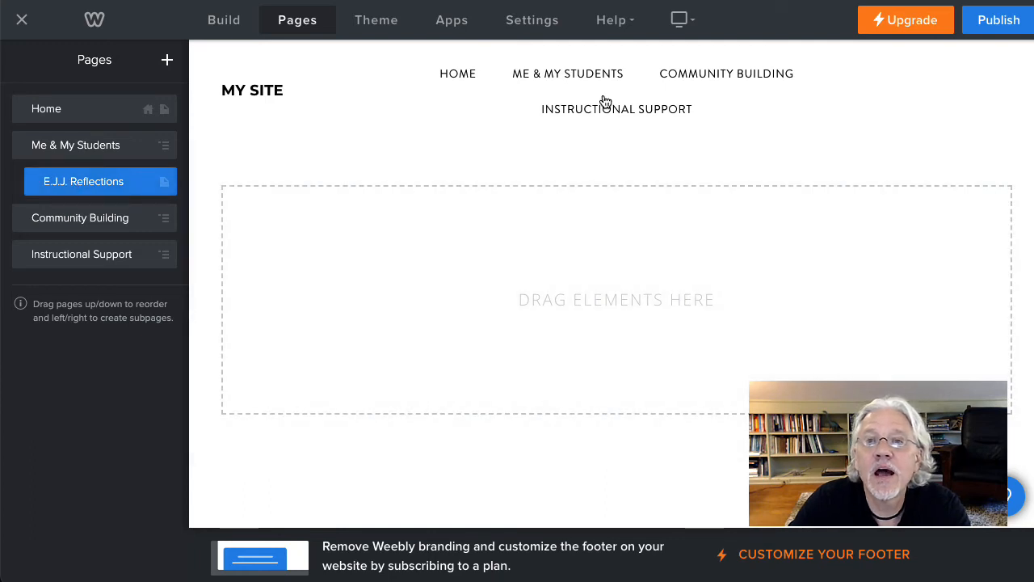
mouse_move(589, 81)
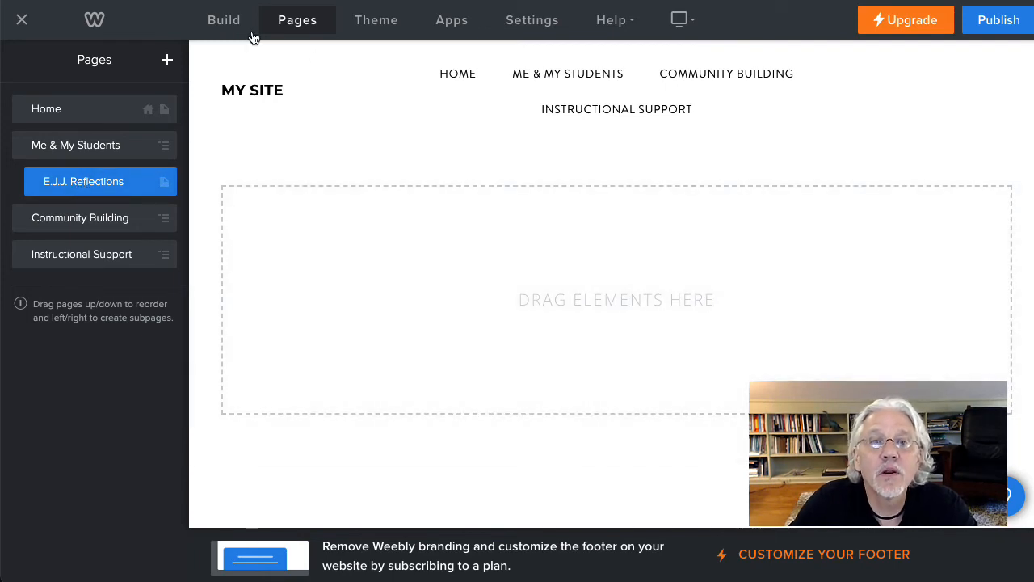
Step: Add a title element reading "E.J.J. Reflections" to the empty content area of the page
left_click(223, 22)
mouse_move(335, 135)
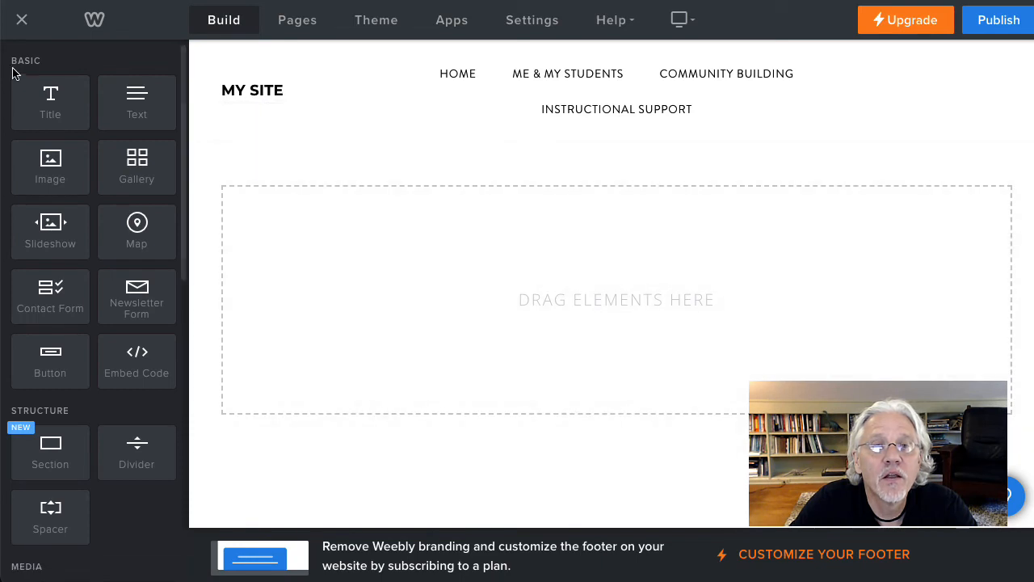
left_click_drag(49, 101, 573, 287)
left_click(331, 194)
type("E.J.J. Reflectio")
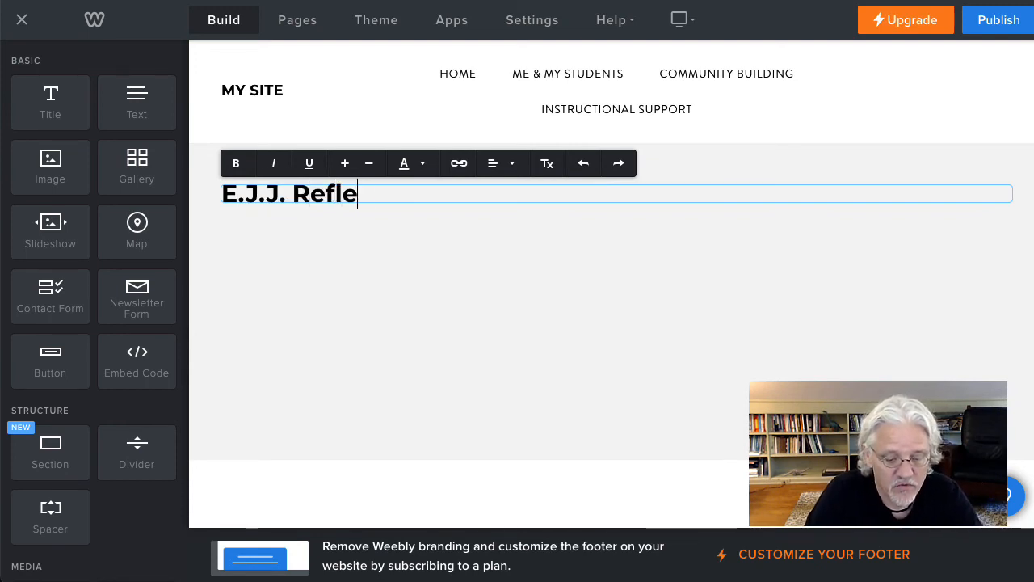
type("ns")
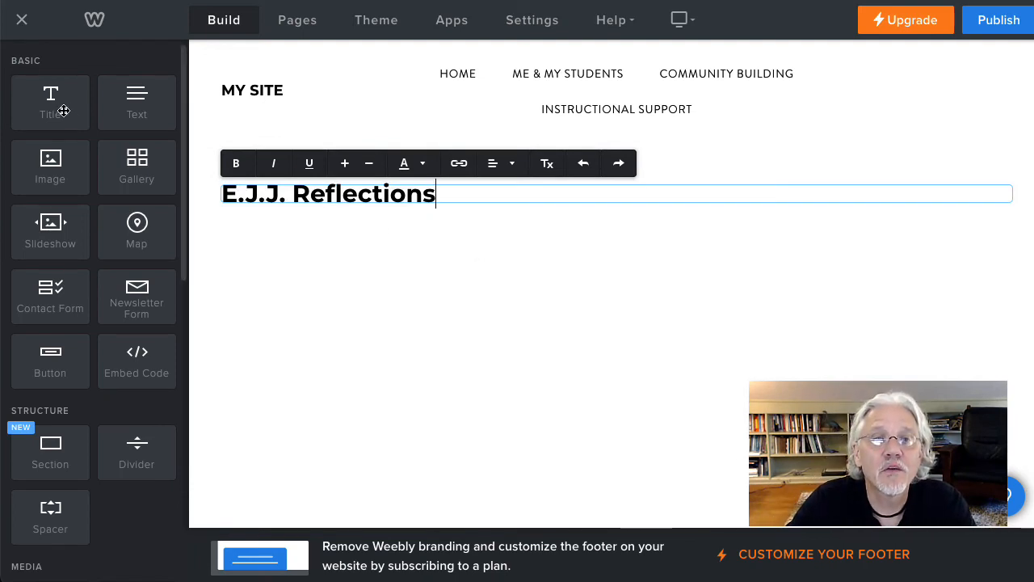
left_click(357, 229)
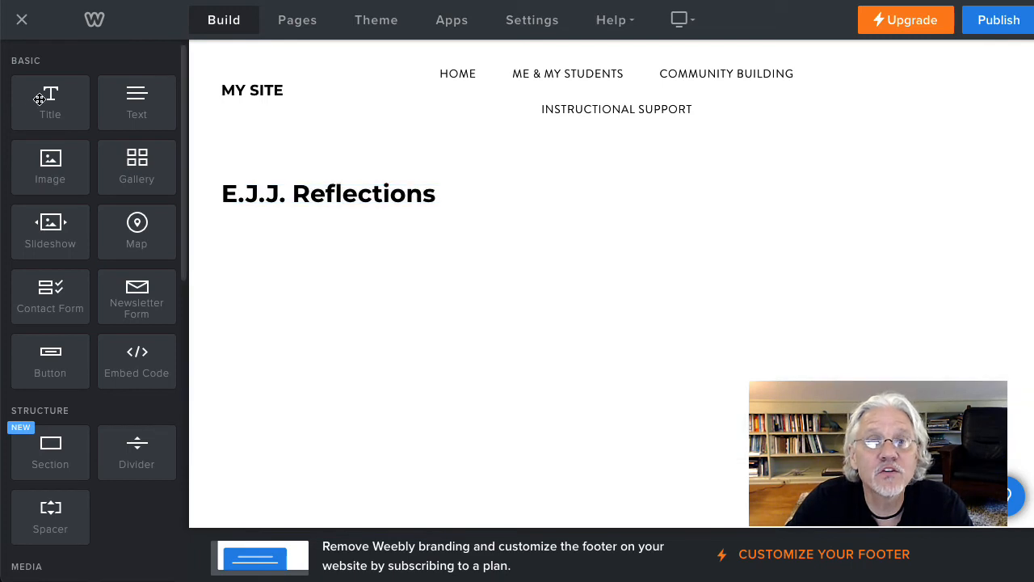
left_click_drag(42, 100, 503, 267)
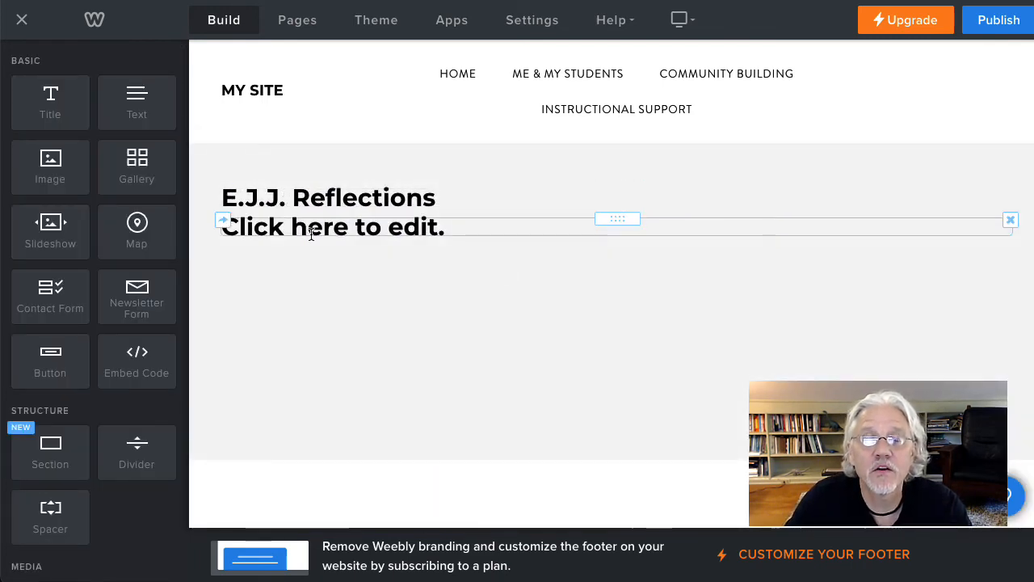
left_click(1010, 220)
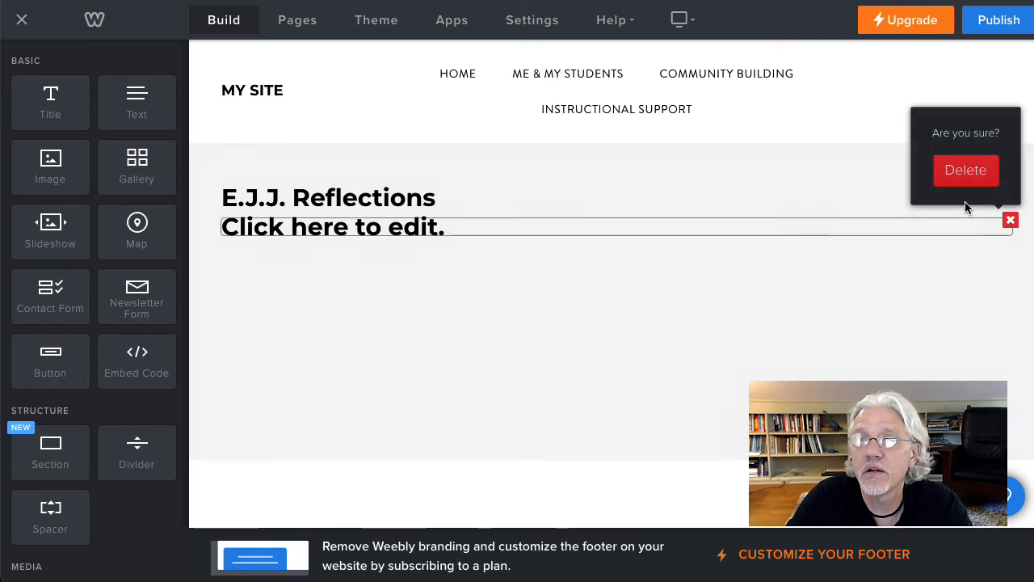
left_click(961, 174)
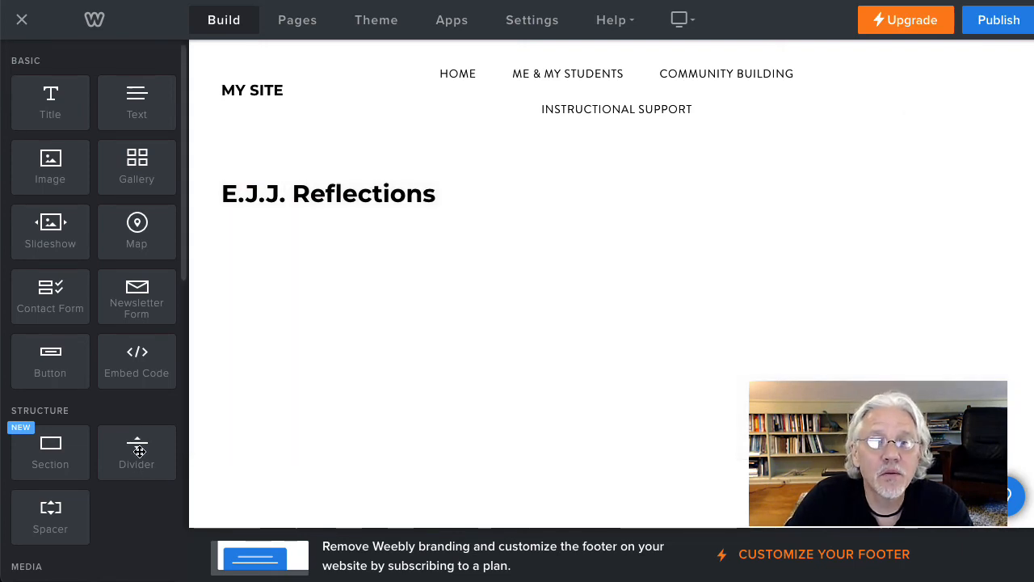
Step: Place a divider under the title and, below it, a text element reading "This is where I will present my reflections..."
left_click_drag(139, 451, 446, 254)
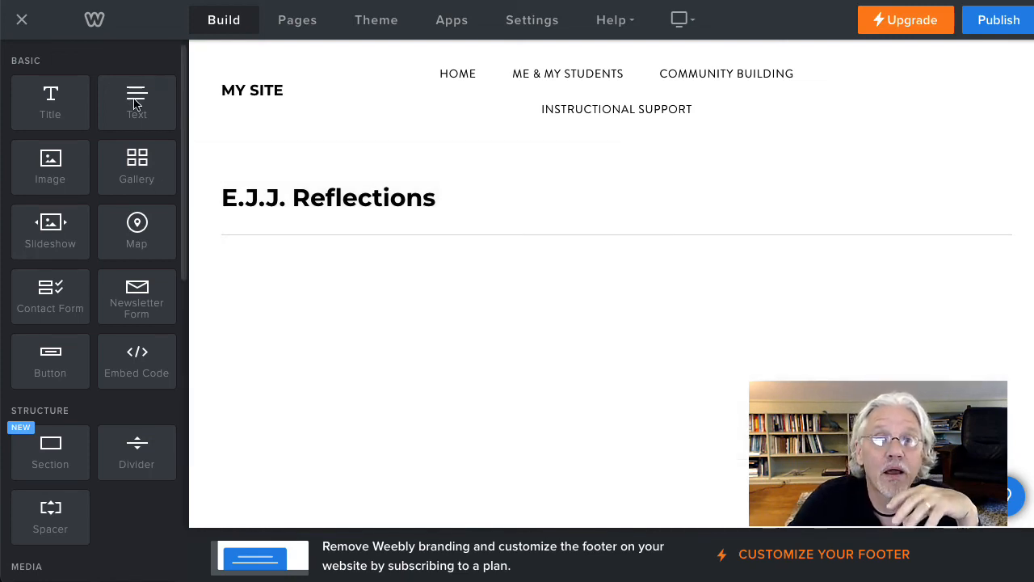
left_click_drag(136, 103, 347, 299)
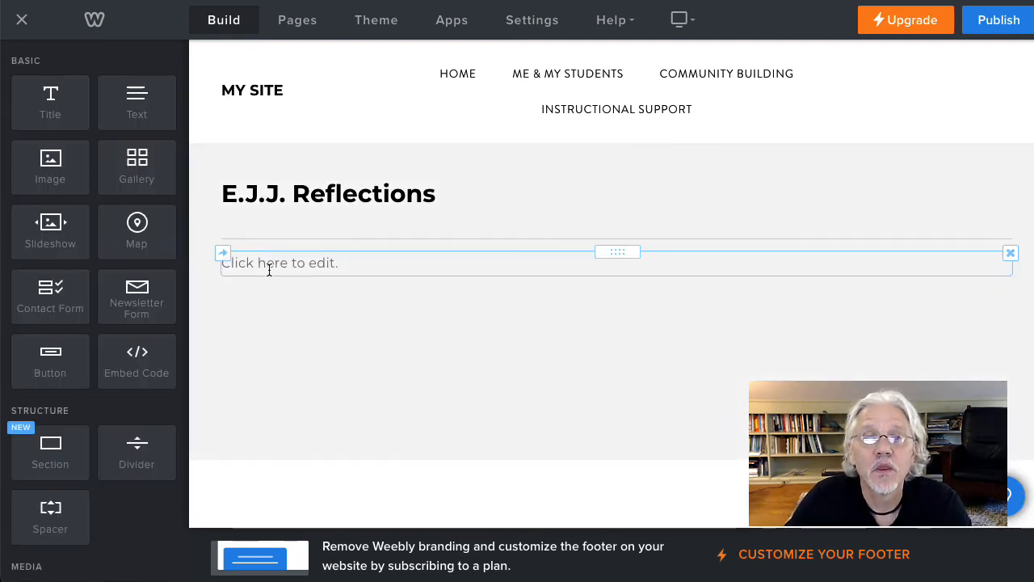
left_click(270, 269)
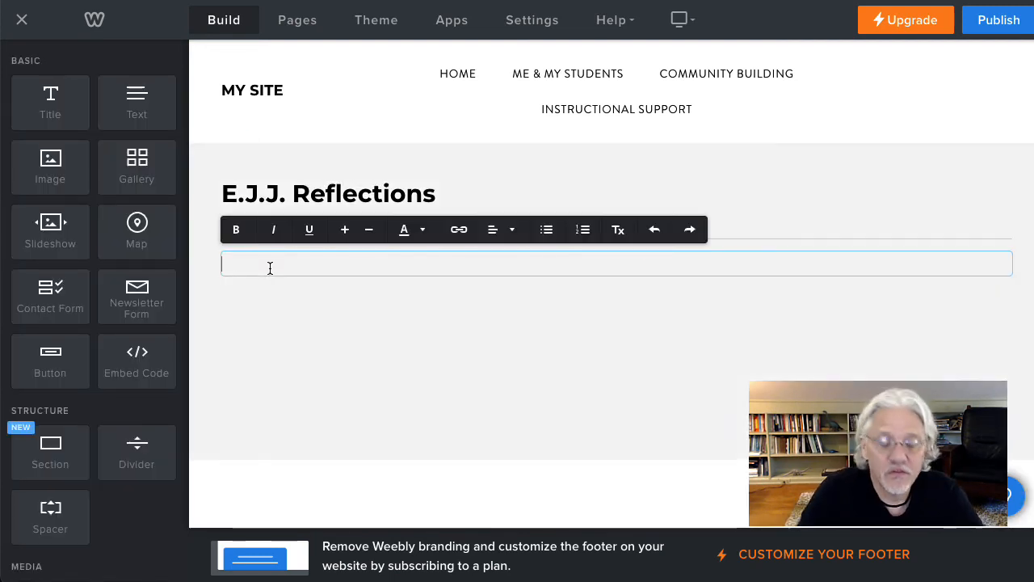
type("This is where I will present my reflections...")
left_click(373, 328)
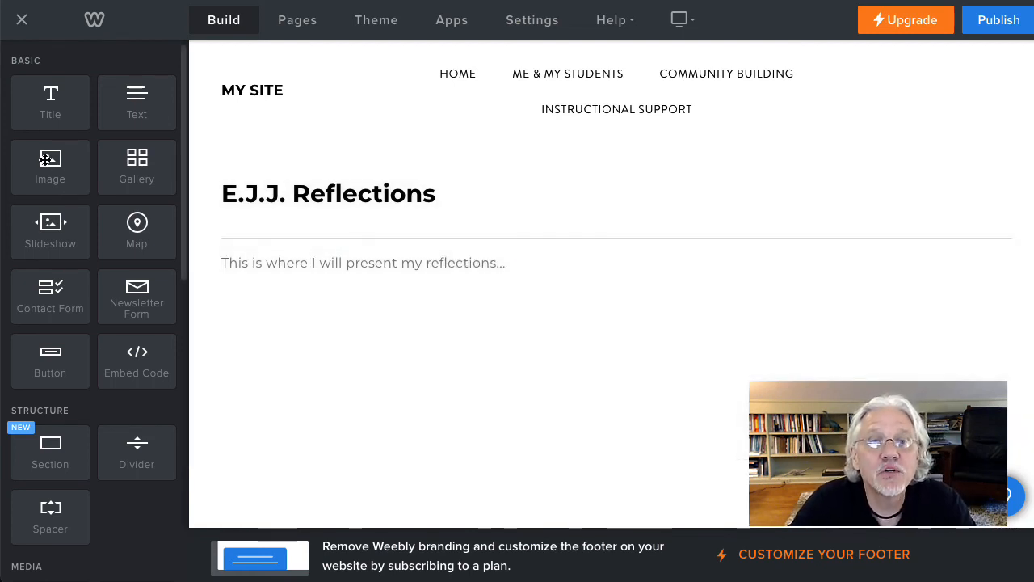
Step: Try an image placeholder above the reflections text and inside its text block, and delete the image
left_click_drag(50, 160, 162, 234)
left_click_drag(482, 255, 797, 348)
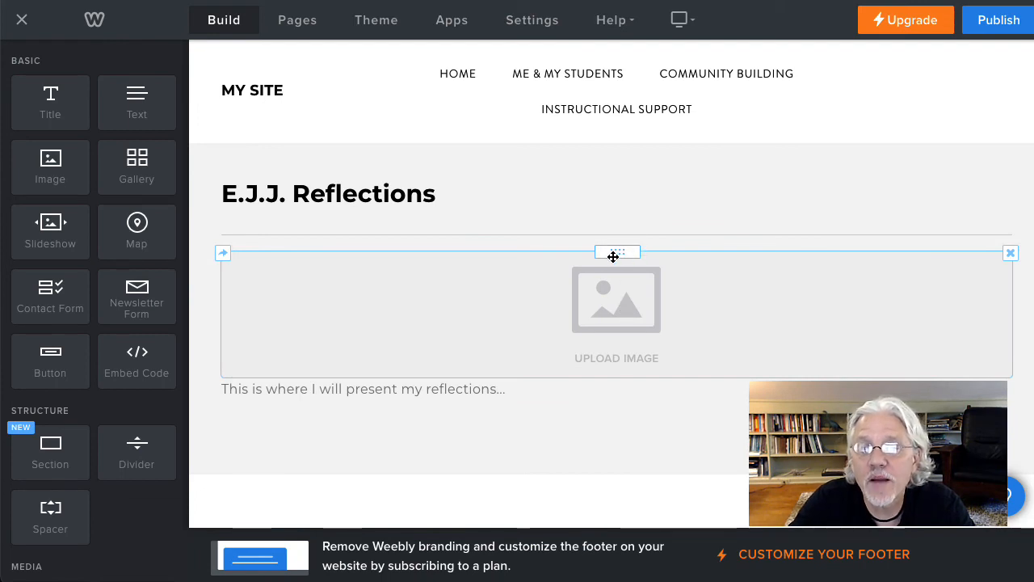
left_click_drag(618, 251, 310, 388)
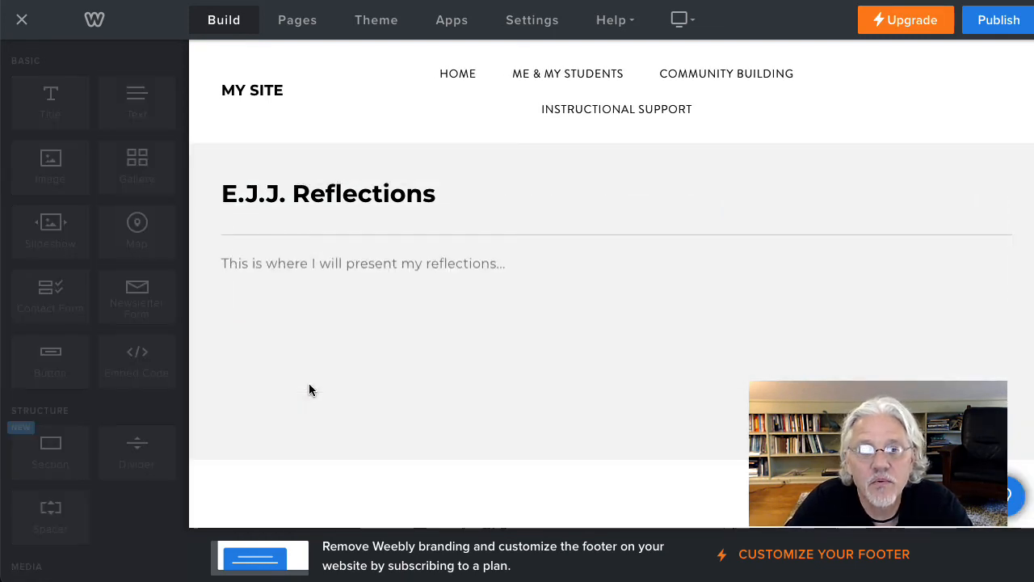
mouse_move(620, 297)
left_mouse_down()
mouse_move(536, 270)
mouse_move(632, 304)
left_mouse_up()
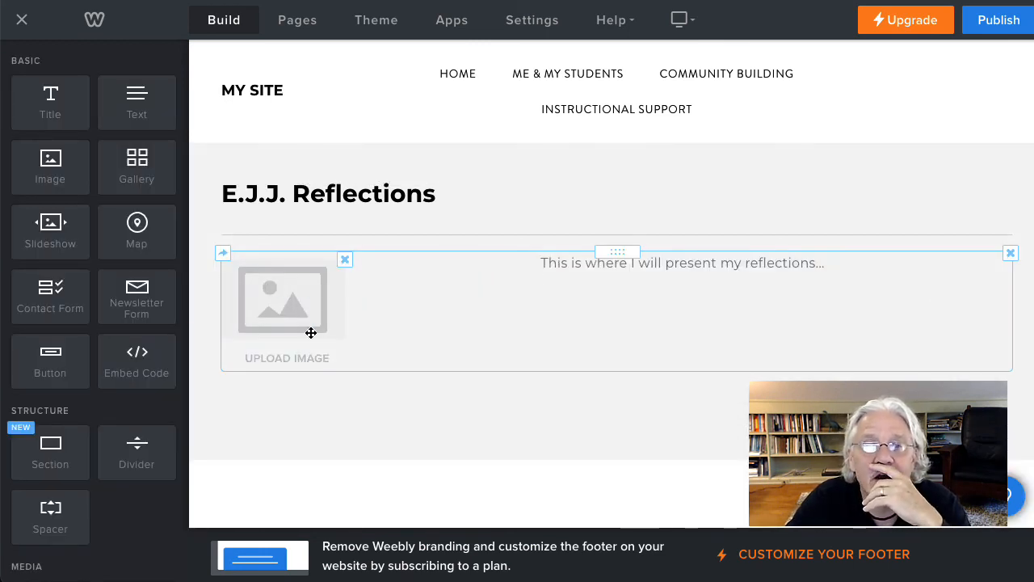
left_click(573, 268)
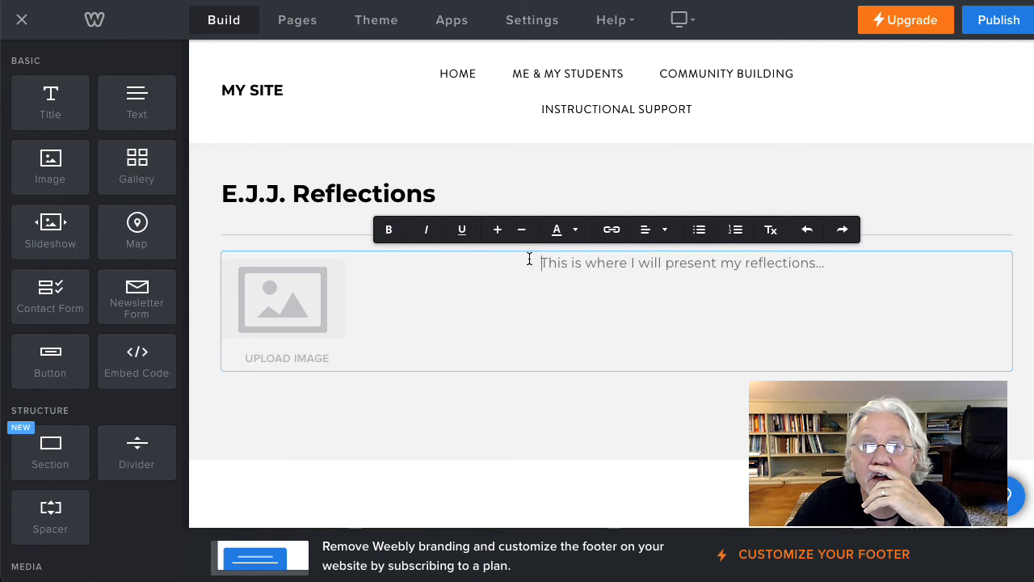
left_click(452, 299)
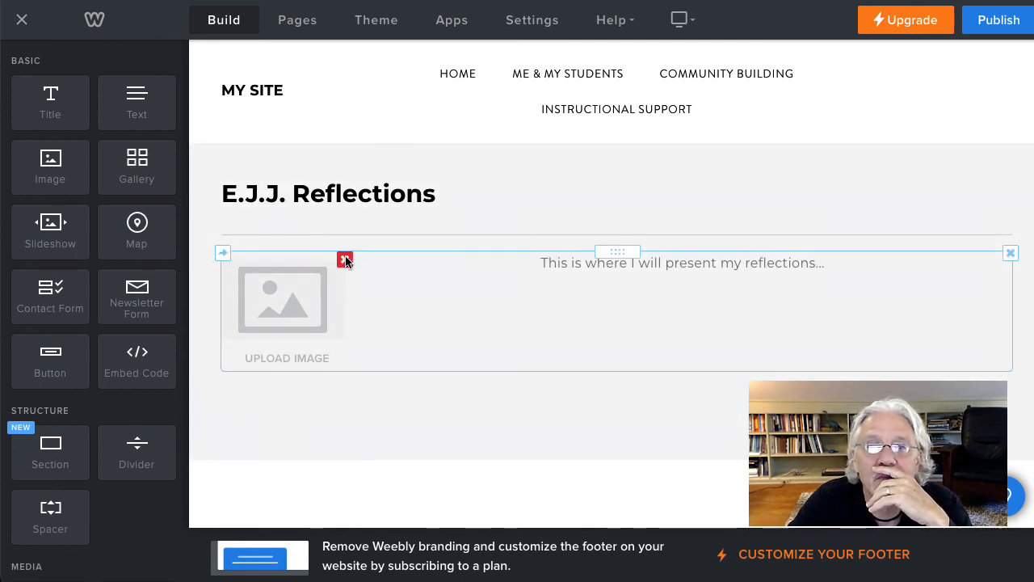
left_click(345, 260)
left_click(363, 208)
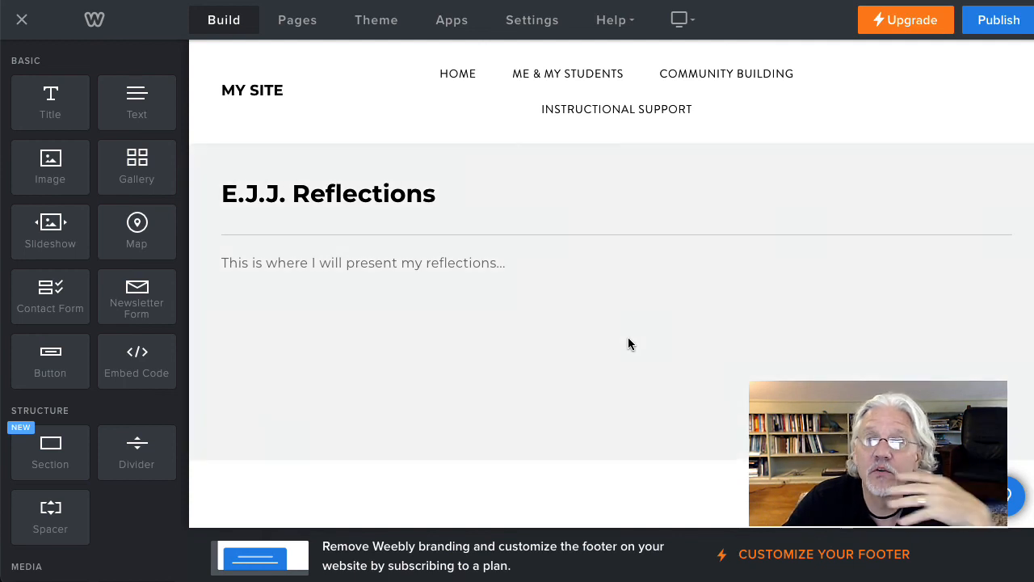
Step: Publish the website and check the E.J.J. Reflections page under Me & My Students on the live site
left_click(998, 31)
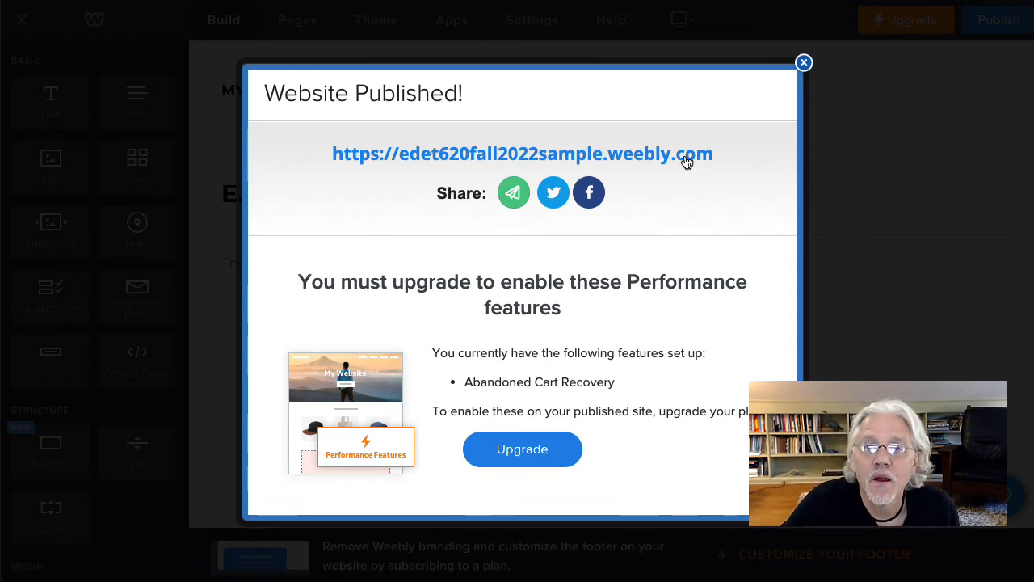
left_click(686, 156)
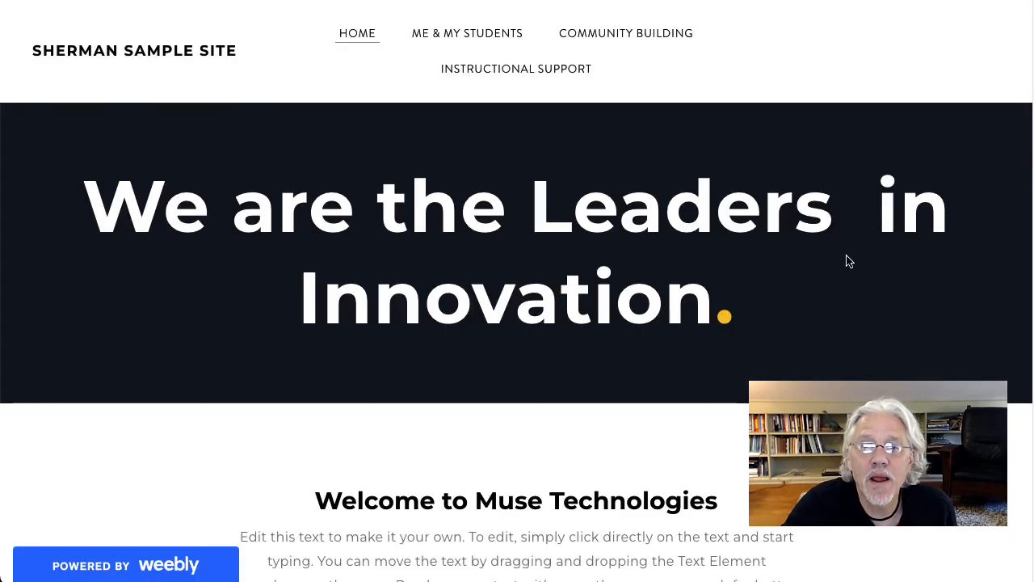
scroll(849, 262, "down", 3)
scroll(232, 77, "up", 3)
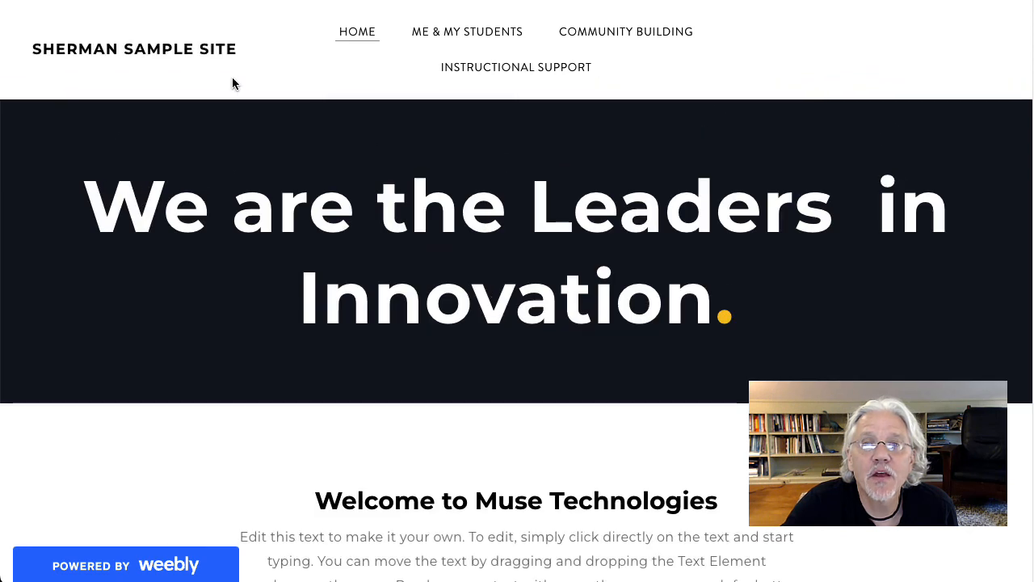
mouse_move(461, 39)
left_click(458, 73)
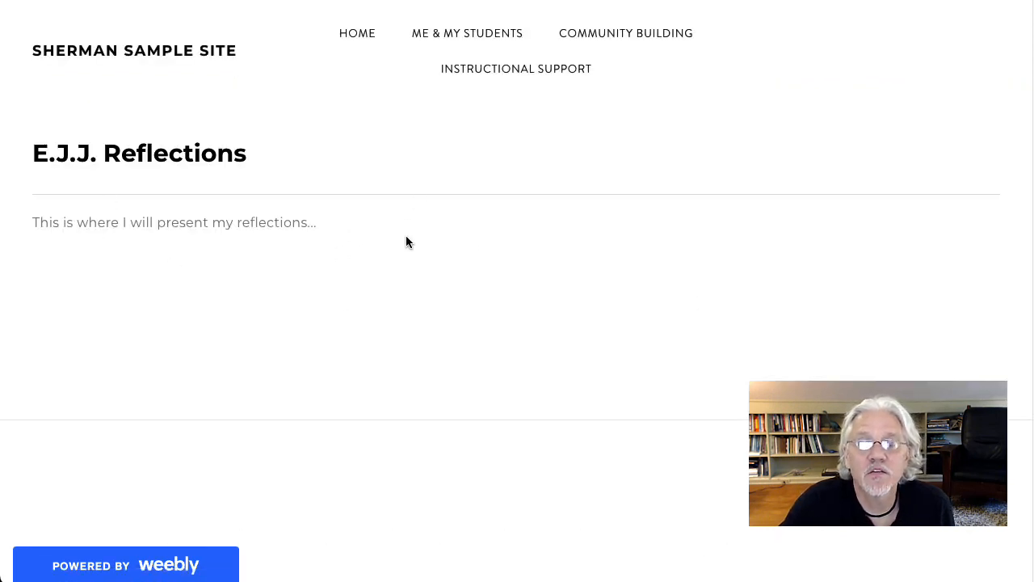
scroll(520, 278, "down", 1)
scroll(569, 291, "up", 1)
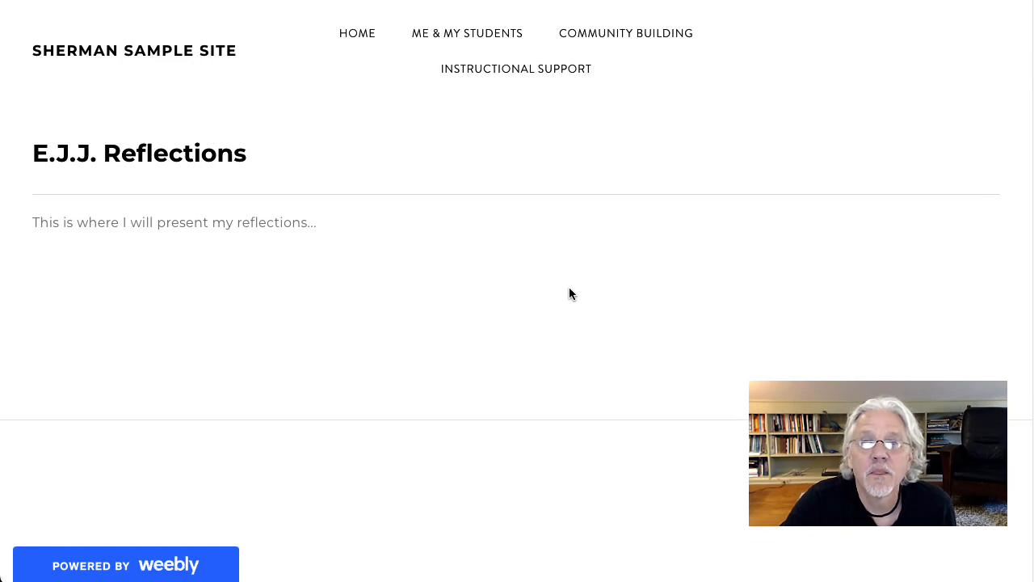